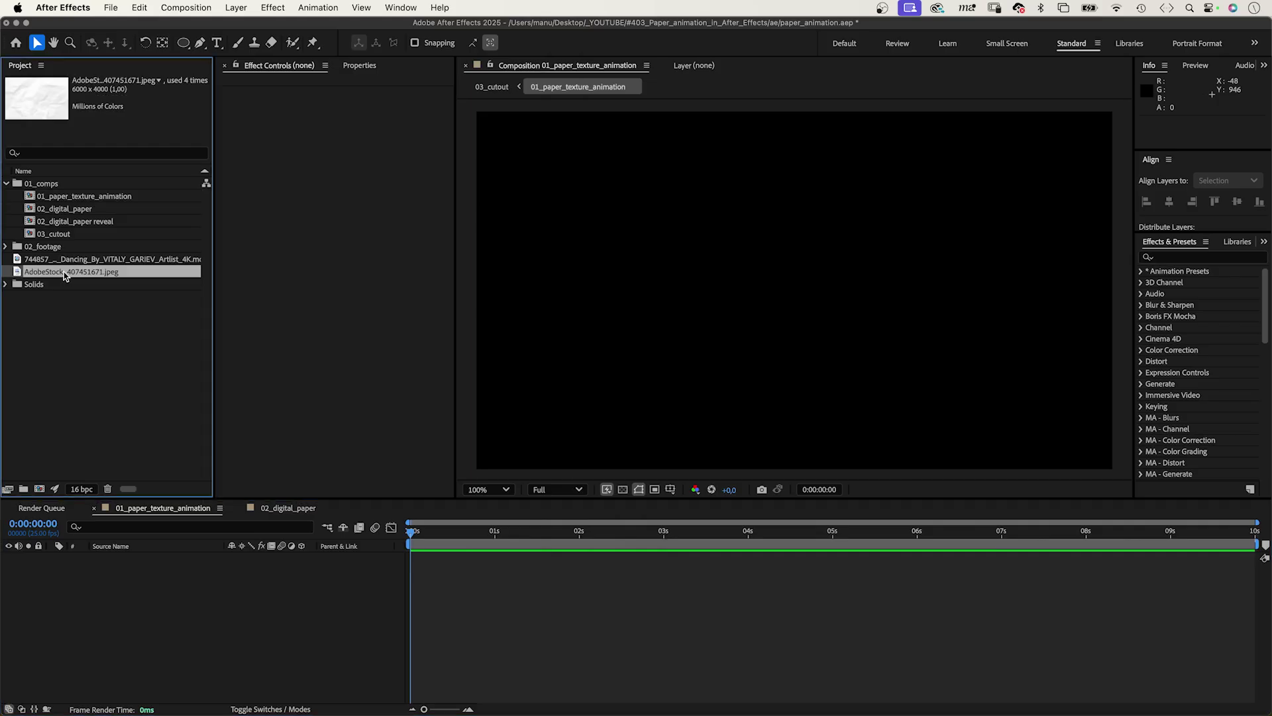
# - Add AdobeStock_407451671.jpeg to the 01_paper_texture_animation composition and reveal the layer's Position property
pyautogui.moveTo(68, 275); pyautogui.dragTo(755, 330)
pyautogui.press(',')
pyautogui.press(',')
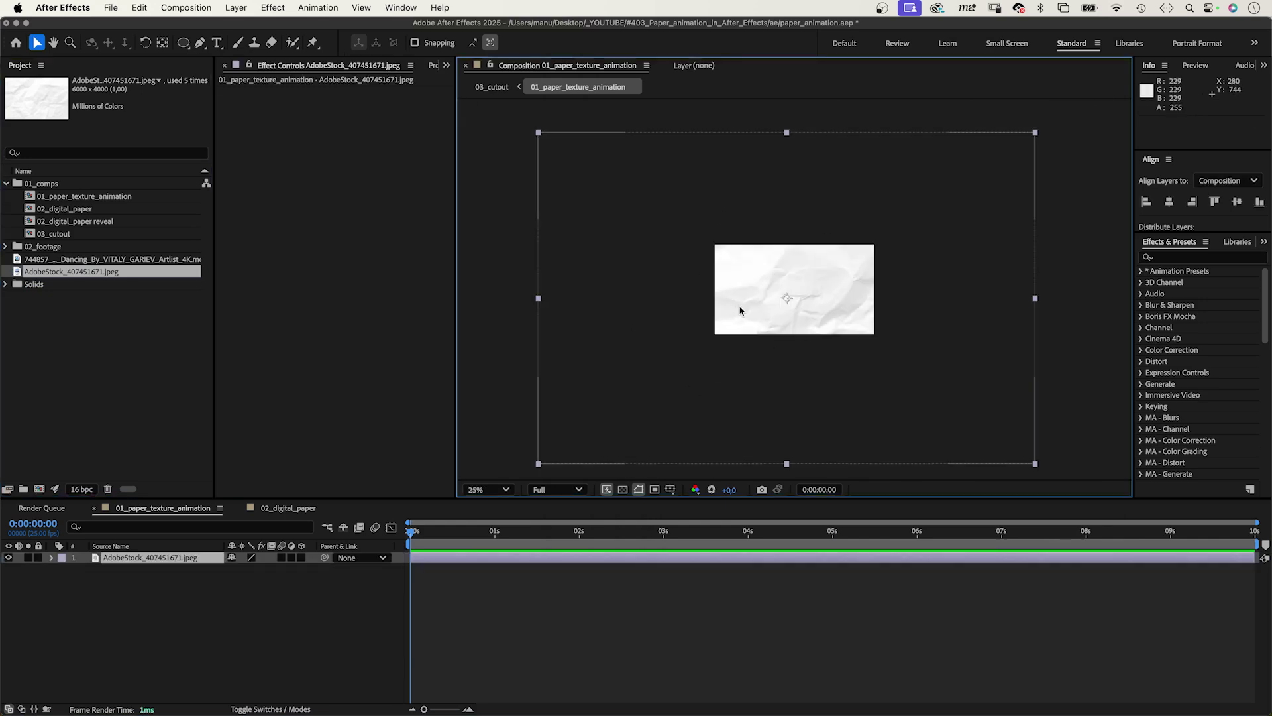
pyautogui.press('p')
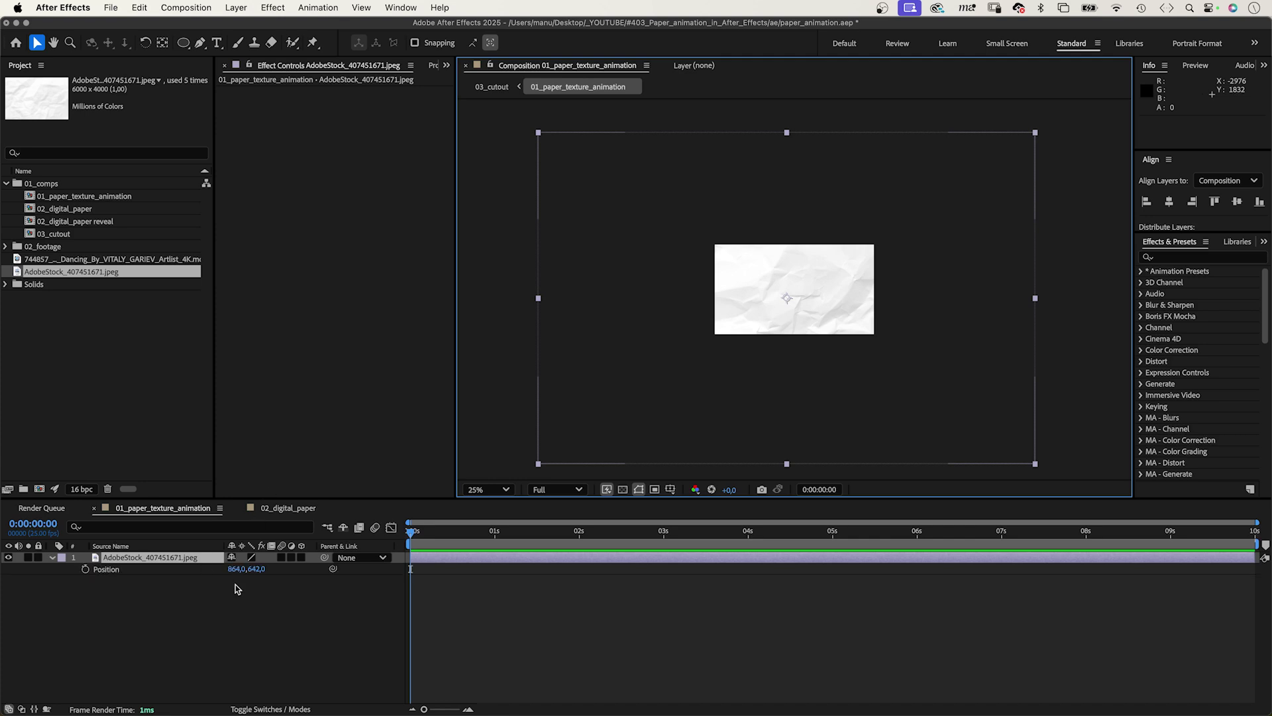
# - Move the paper layer to both diagonal extremes that still cover the frame, about 2928, 1938 and -1048, -870, to check its Position limits
pyautogui.moveTo(741, 266); pyautogui.dragTo(908, 376)
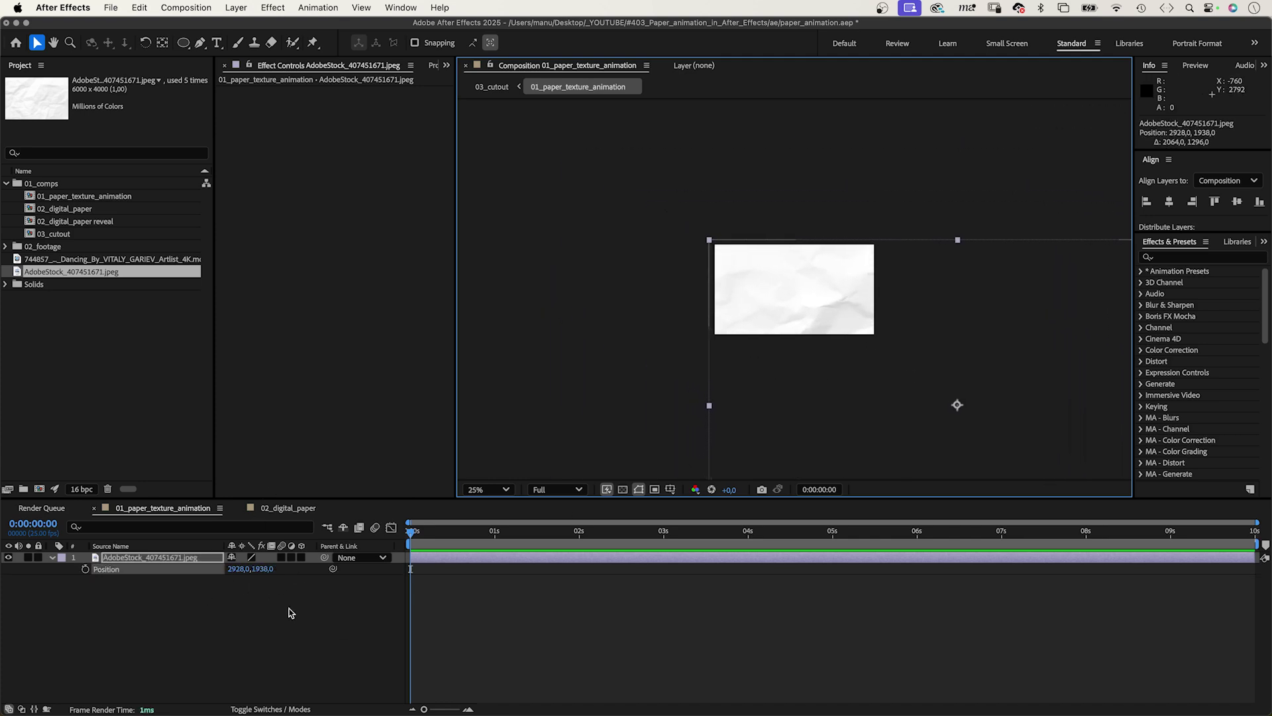
pyautogui.moveTo(1022, 352); pyautogui.dragTo(693, 121)
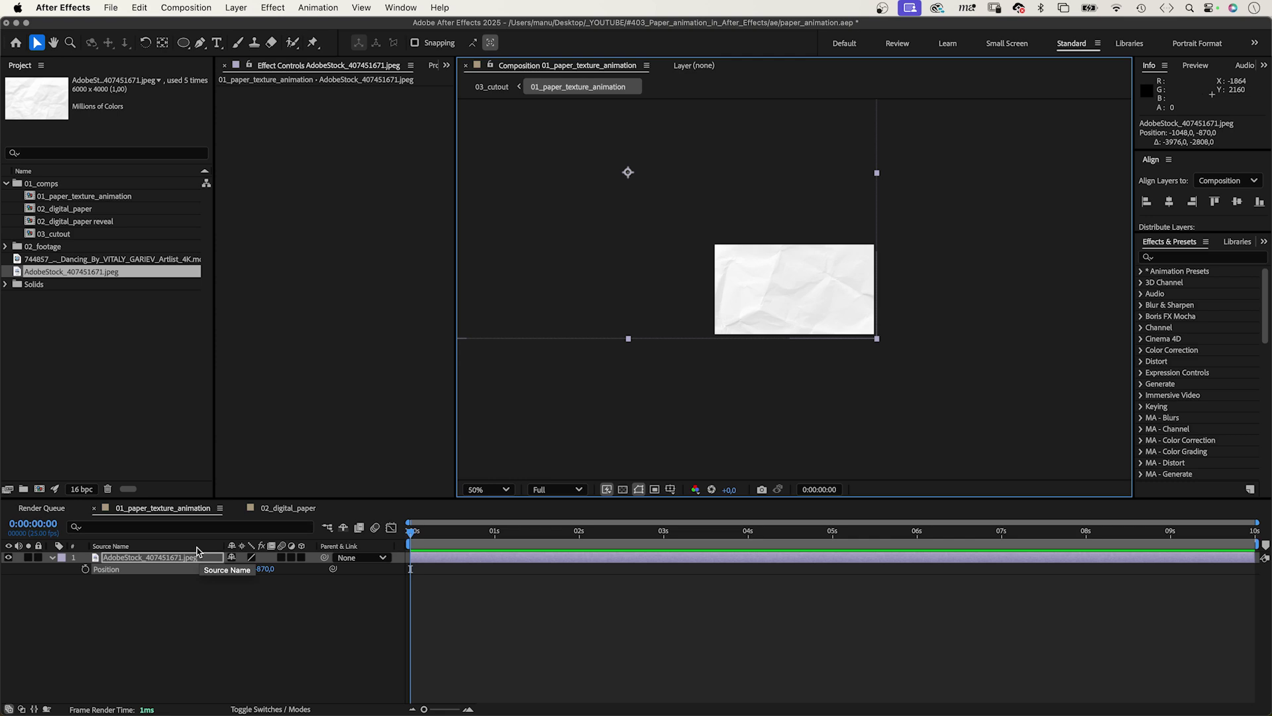
pyautogui.press('.')
pyautogui.press('.')
pyautogui.press('.')
pyautogui.press('.')
# - Add the expression random([2800, 1900], [-1000, -800]) to the paper layer's Position and preview the motion
pyautogui.click(86, 577)
pyautogui.keyDown('alt'); pyautogui.click(86, 569); pyautogui.keyUp('alt')
pyautogui.write('random')
pyautogui.press('Return')
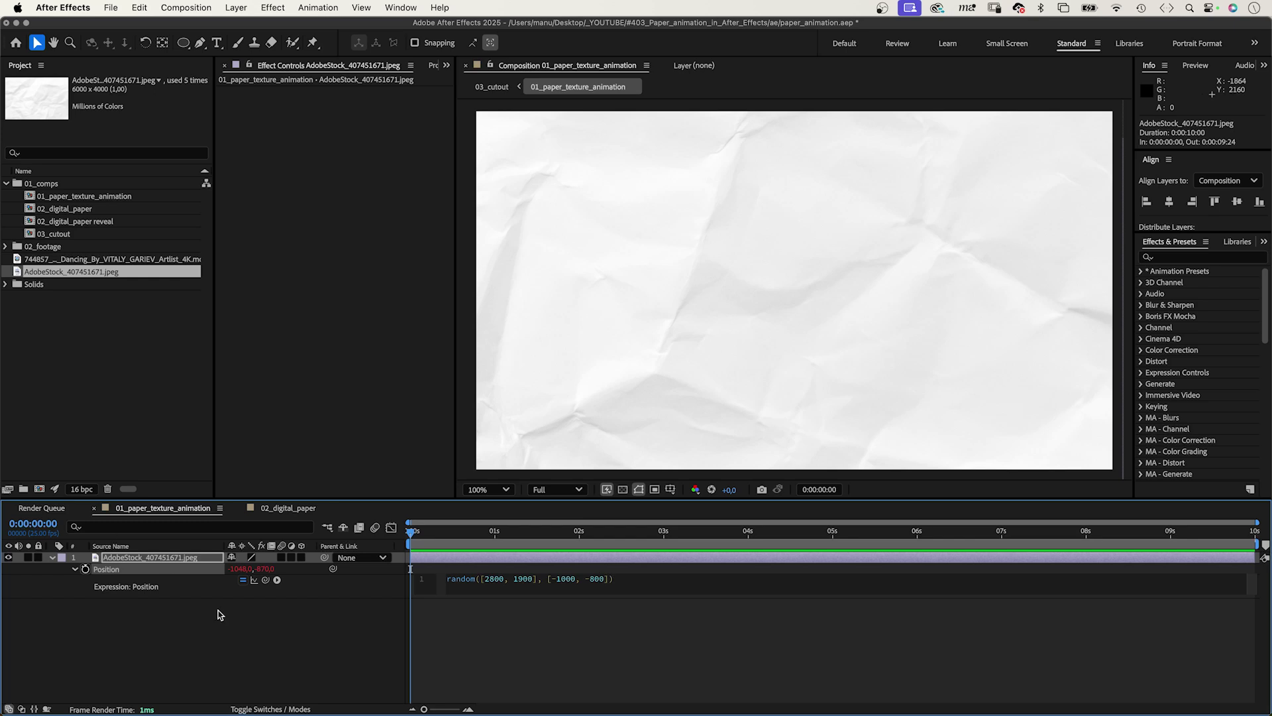
pyautogui.click(192, 643)
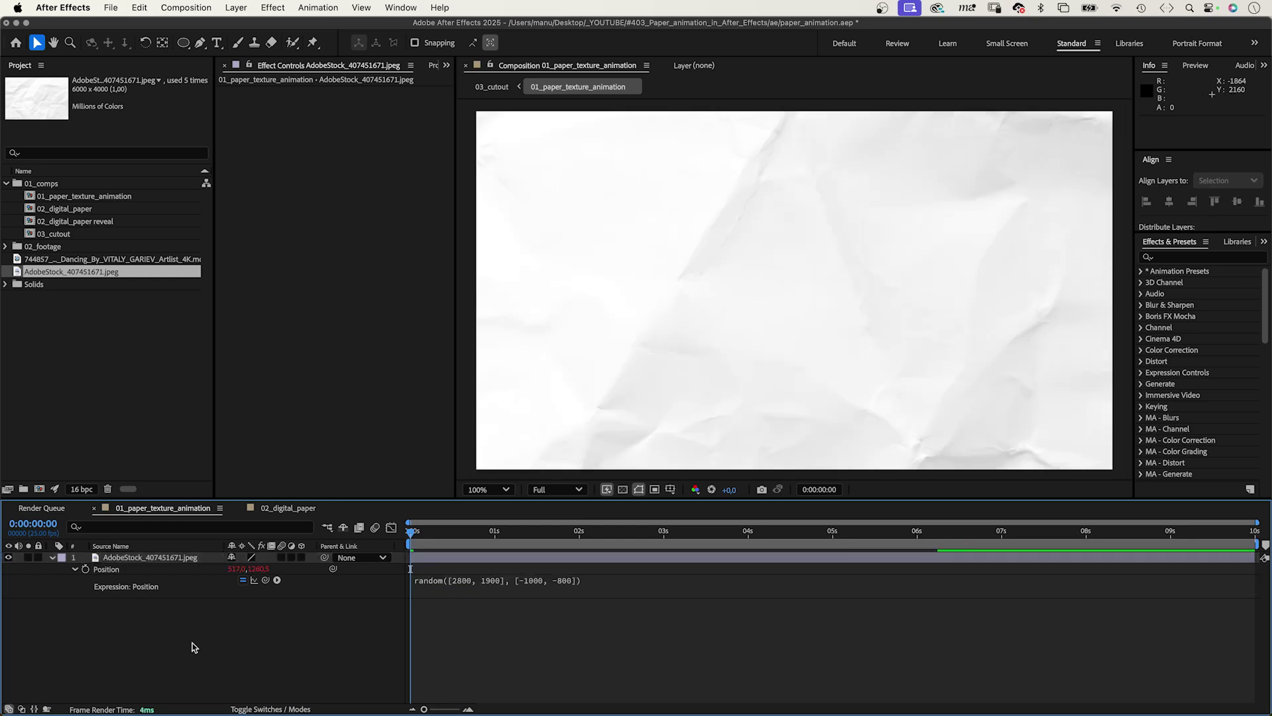
pyautogui.click(432, 537)
pyautogui.moveTo(432, 538)
pyautogui.mouseDown()
pyautogui.moveTo(446, 537)
pyautogui.moveTo(411, 538)
pyautogui.mouseUp()
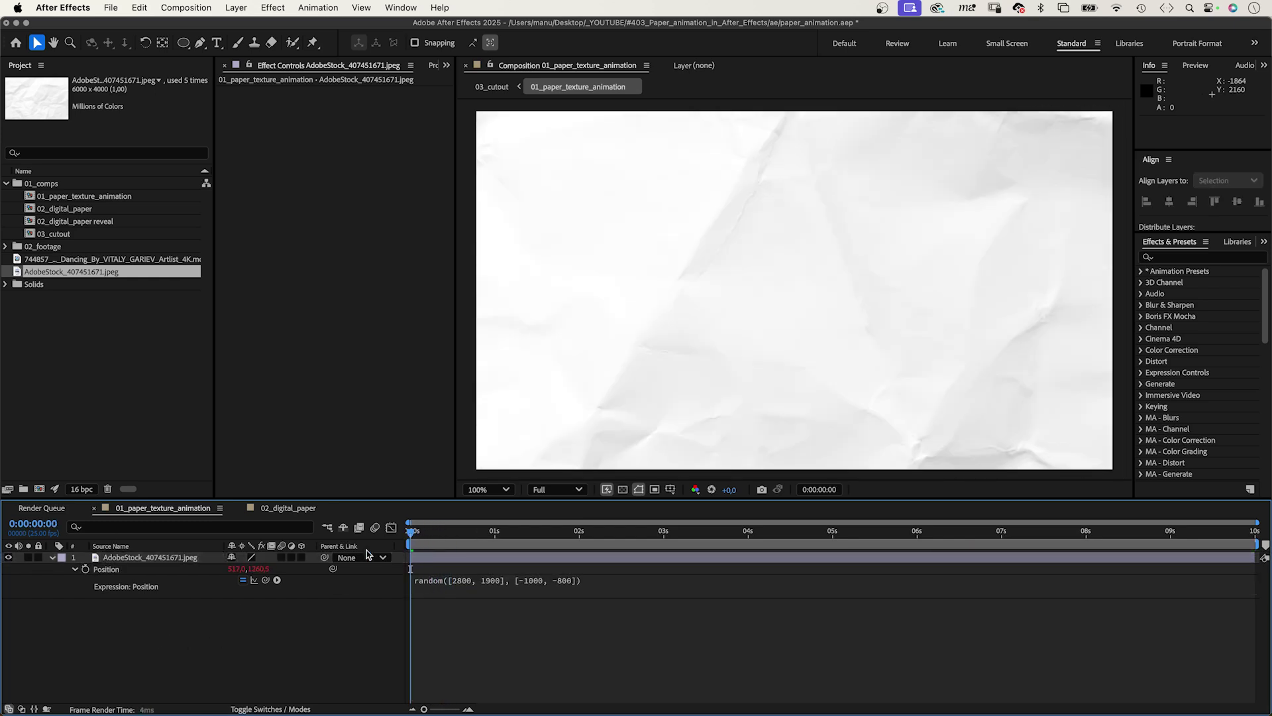
# - Insert posterizeTime(4); as a new first line of the Position expression and preview the animation
pyautogui.click(425, 595)
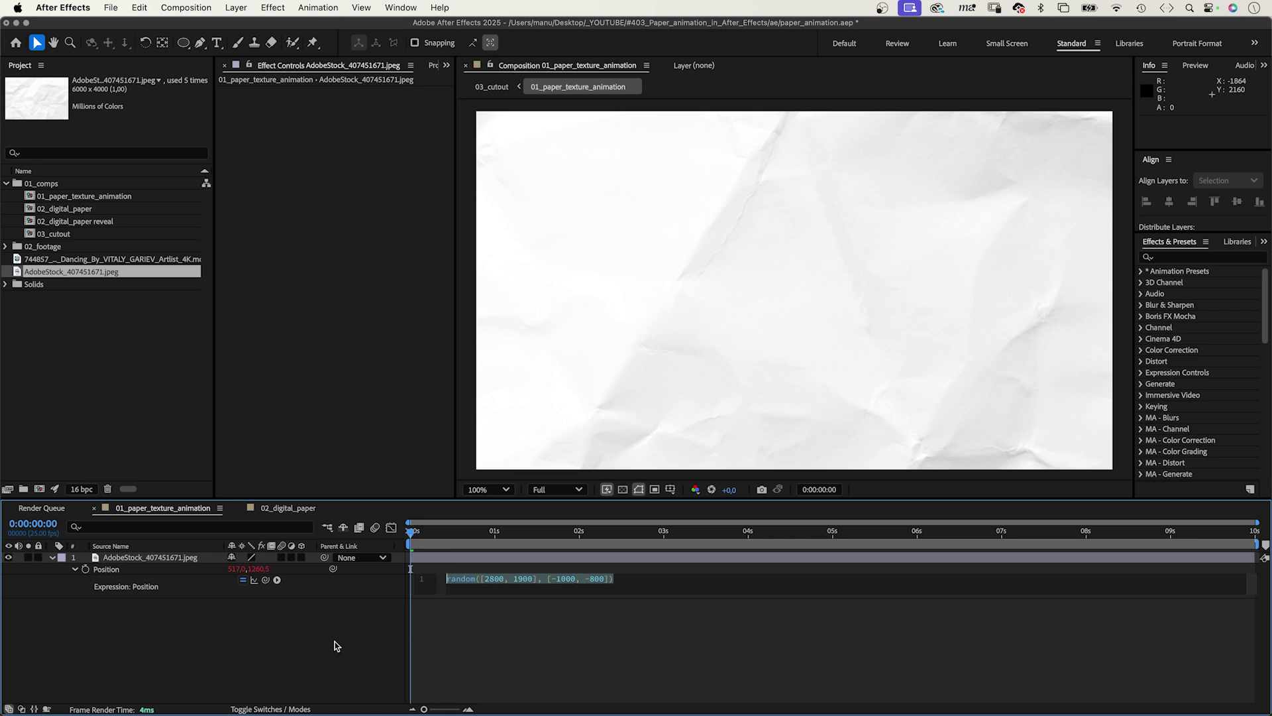
pyautogui.press('Left')
pyautogui.press('Return')
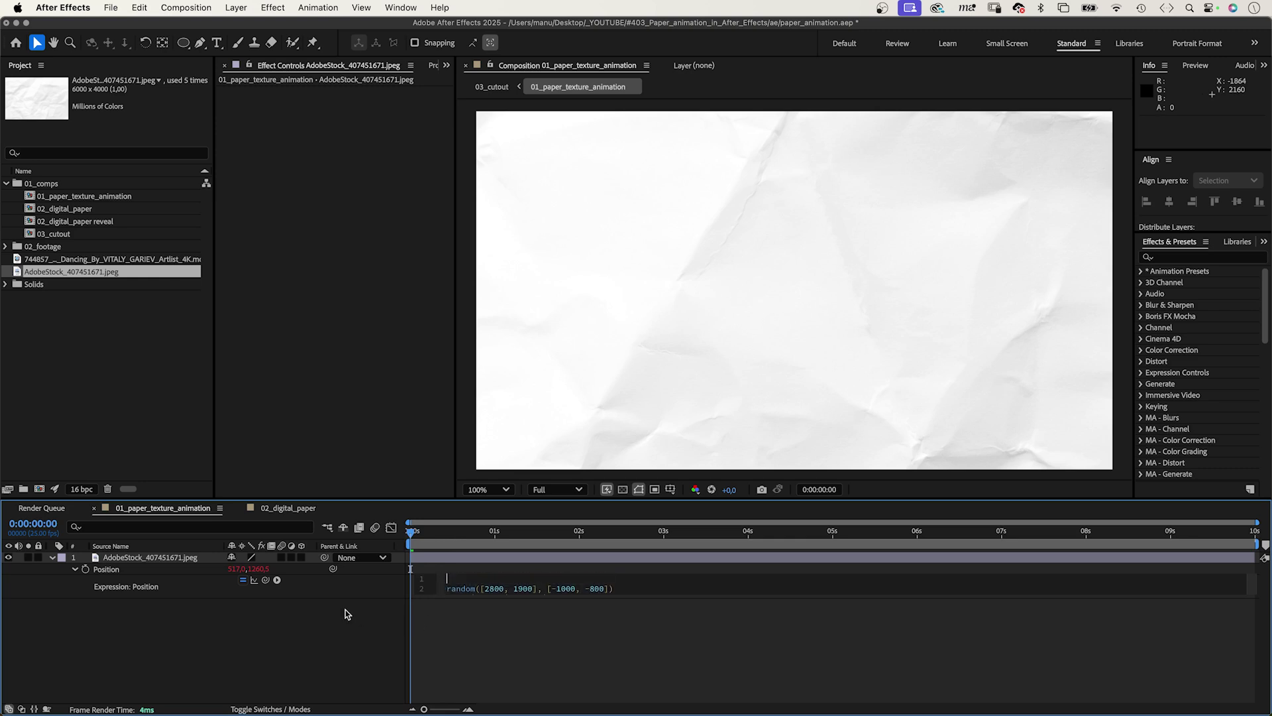
pyautogui.write('posterizeTime()4);')
pyautogui.click(270, 656)
pyautogui.press('space')
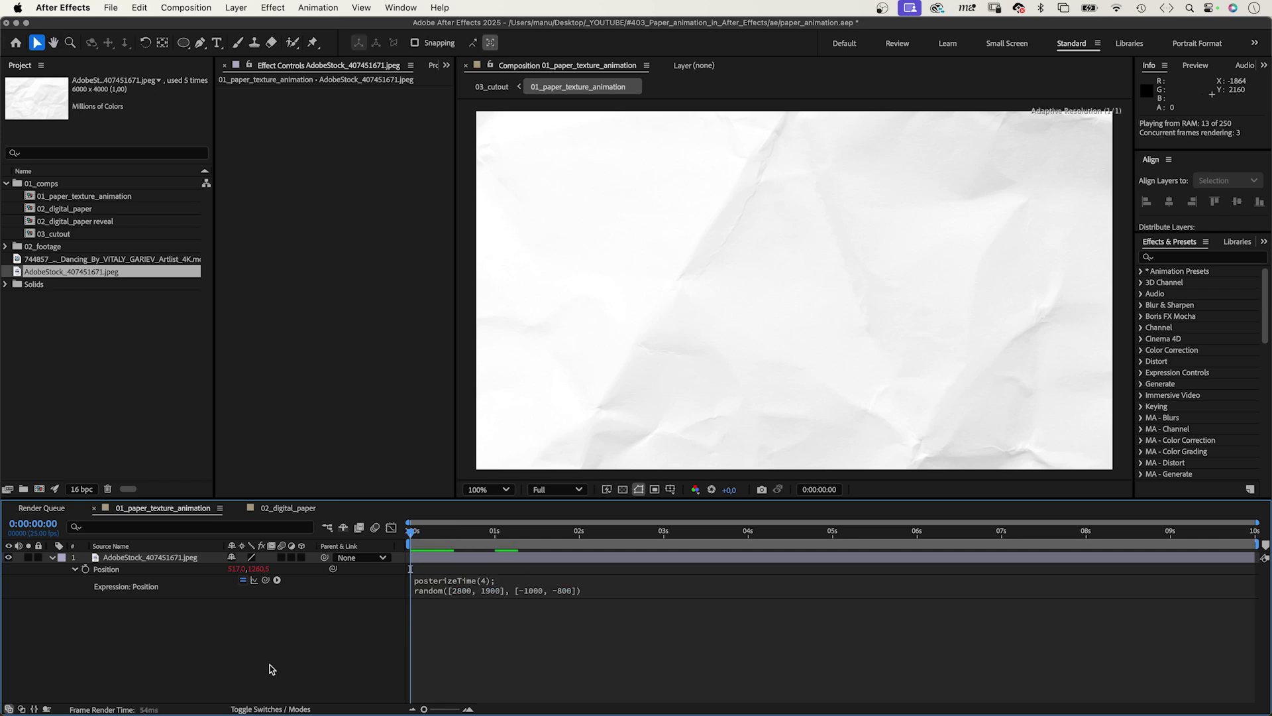
# - Duplicate the paper texture layer, set the upper copy's blending mode to Multiply, and preview the result
pyautogui.click(145, 561)
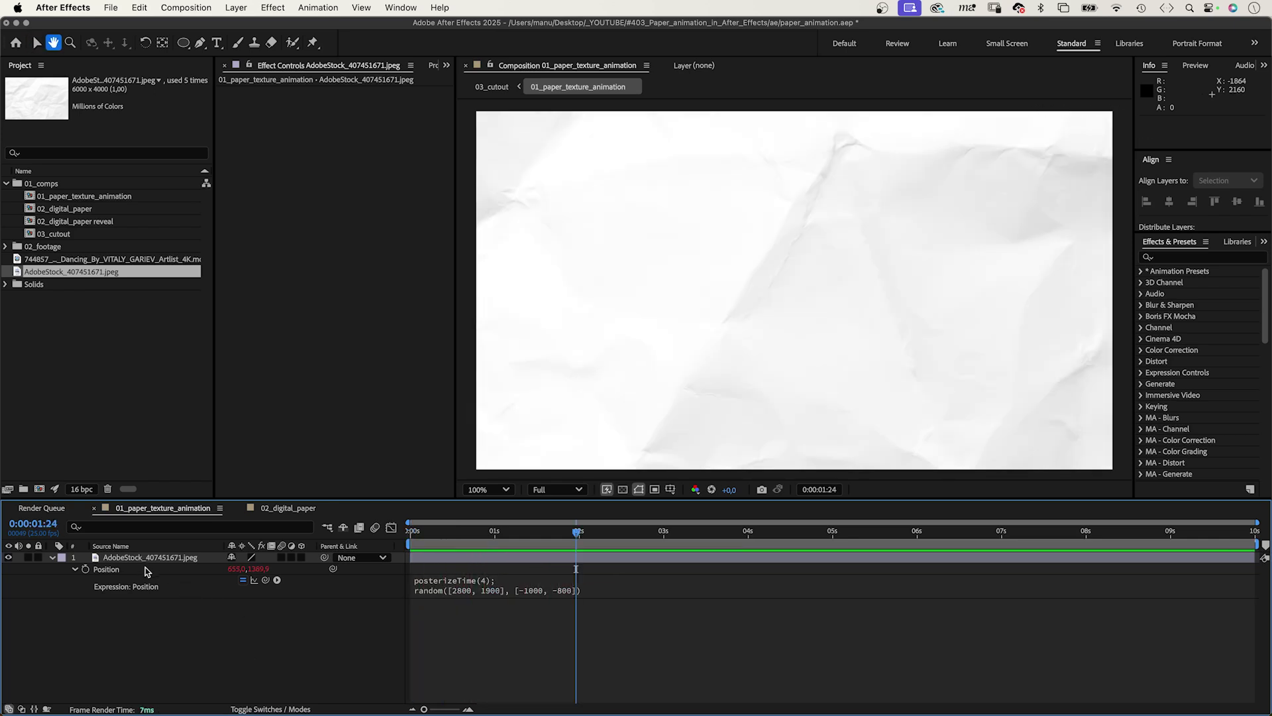
pyautogui.press('super+d')
pyautogui.click(271, 709)
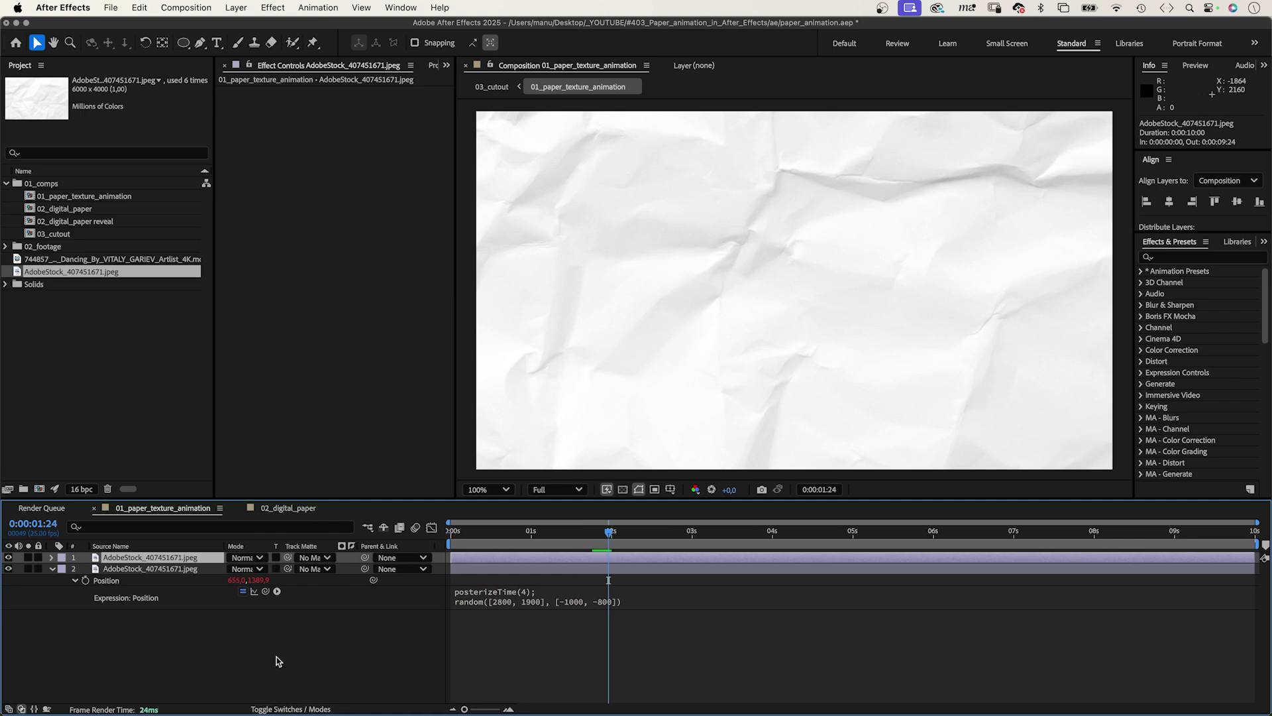
pyautogui.click(246, 557)
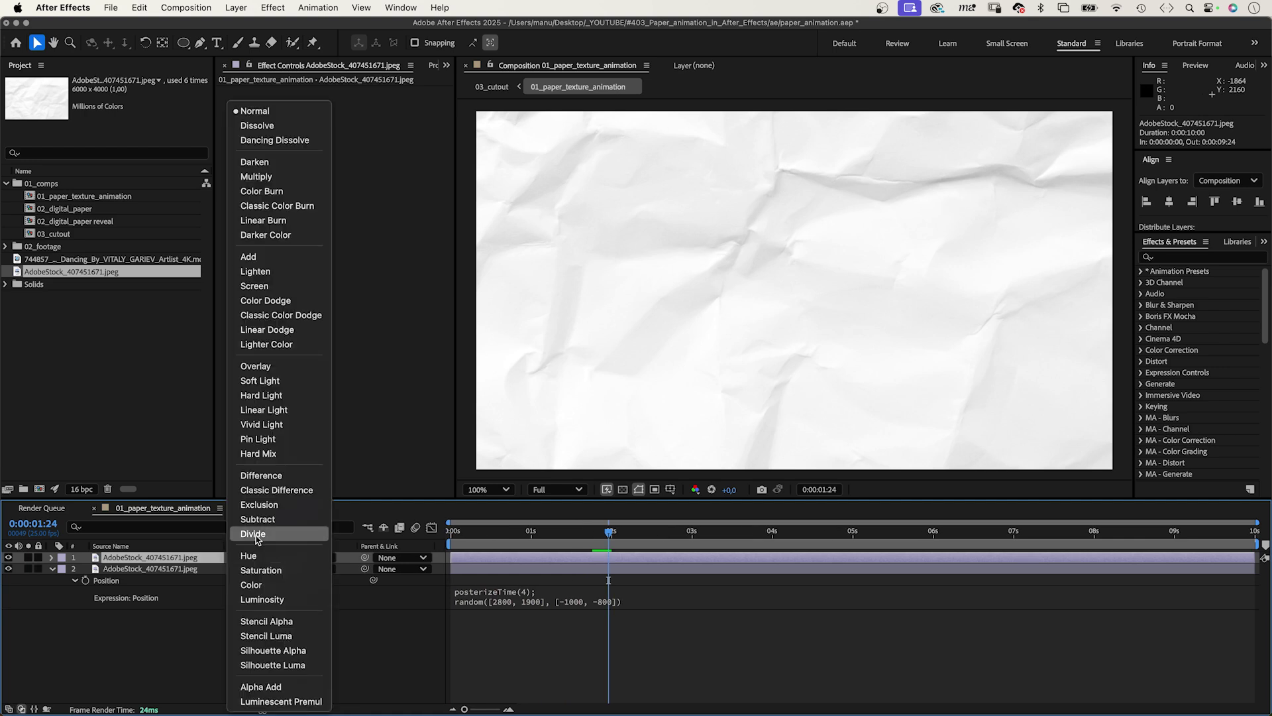
pyautogui.click(296, 176)
pyautogui.click(328, 670)
pyautogui.press('space')
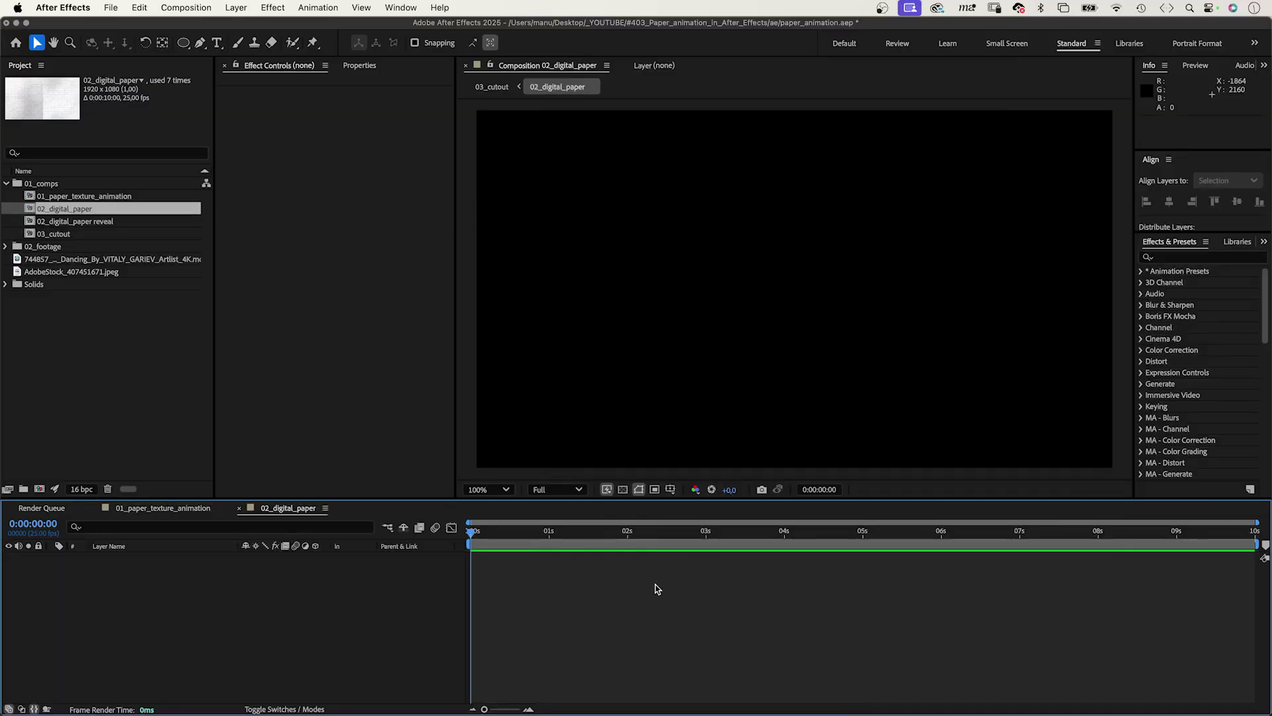
# - Create a white 1920 x 1080 px solid named paper in 02_digital_paper and apply Turbulent Noise to it
pyautogui.press('super+y')
pyautogui.write('paper')
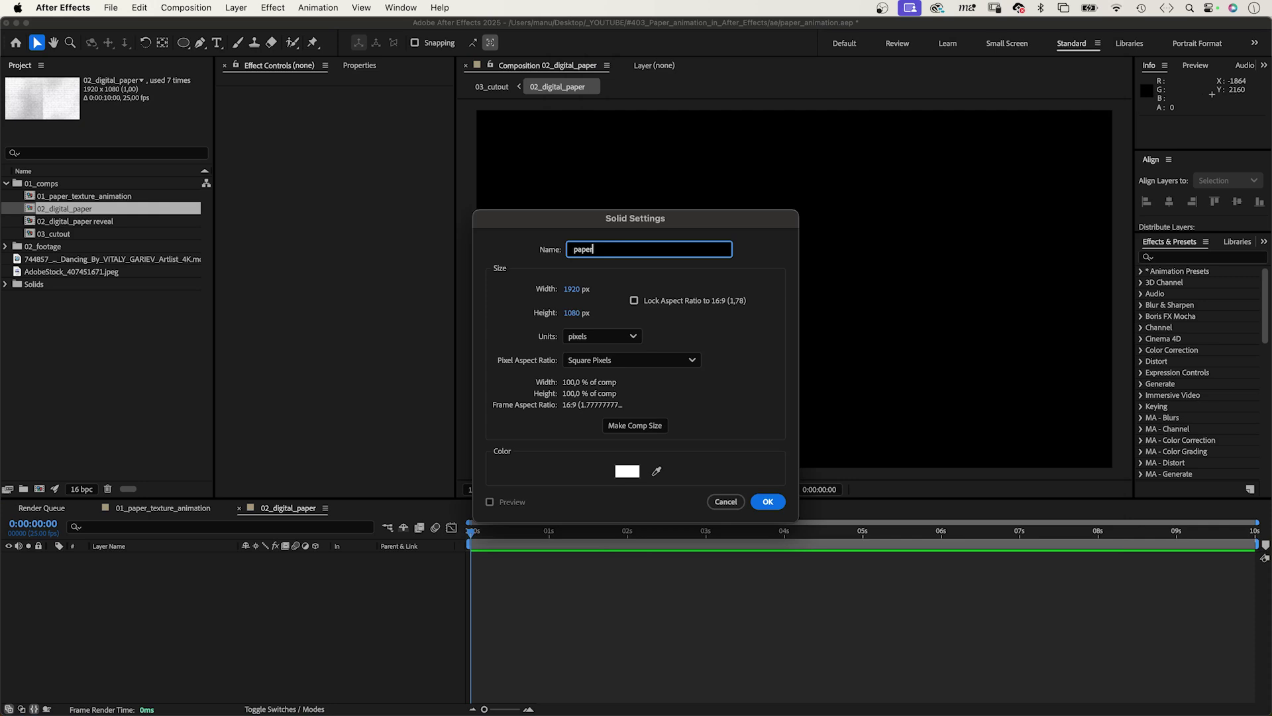
pyautogui.press('Return')
pyautogui.click(1177, 258)
pyautogui.write('turbulent')
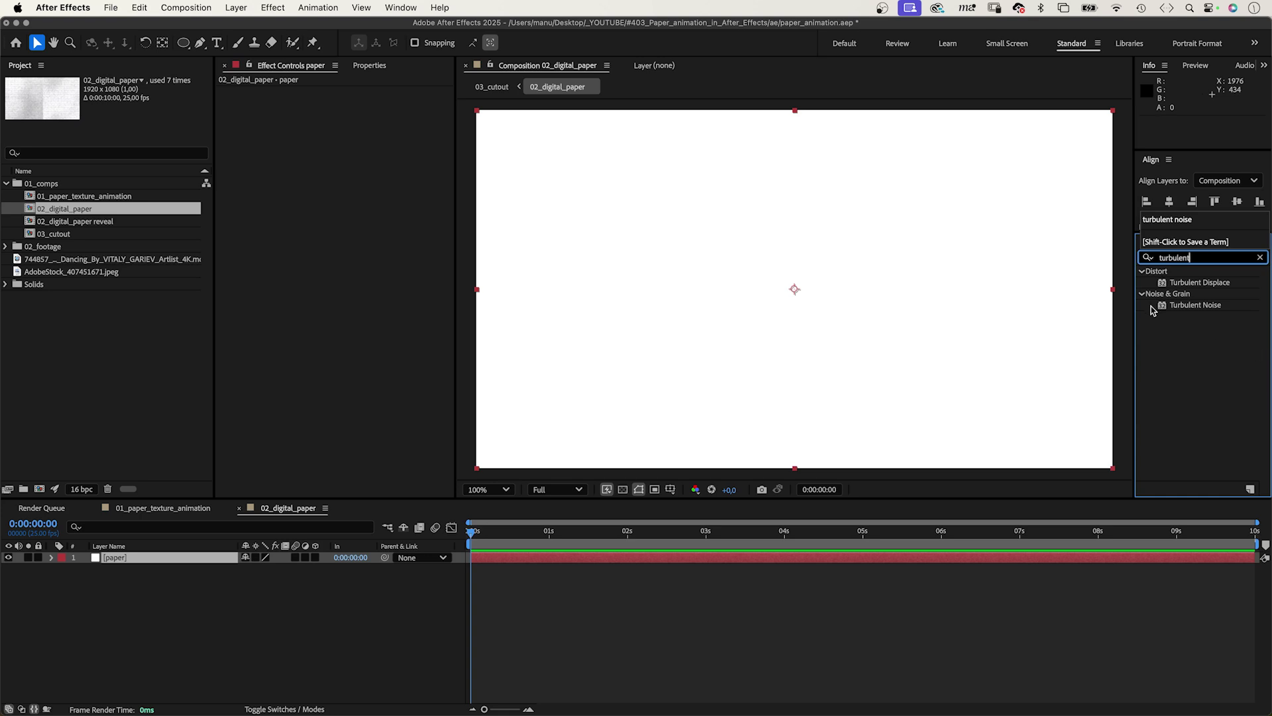
pyautogui.moveTo(1169, 306); pyautogui.dragTo(692, 378)
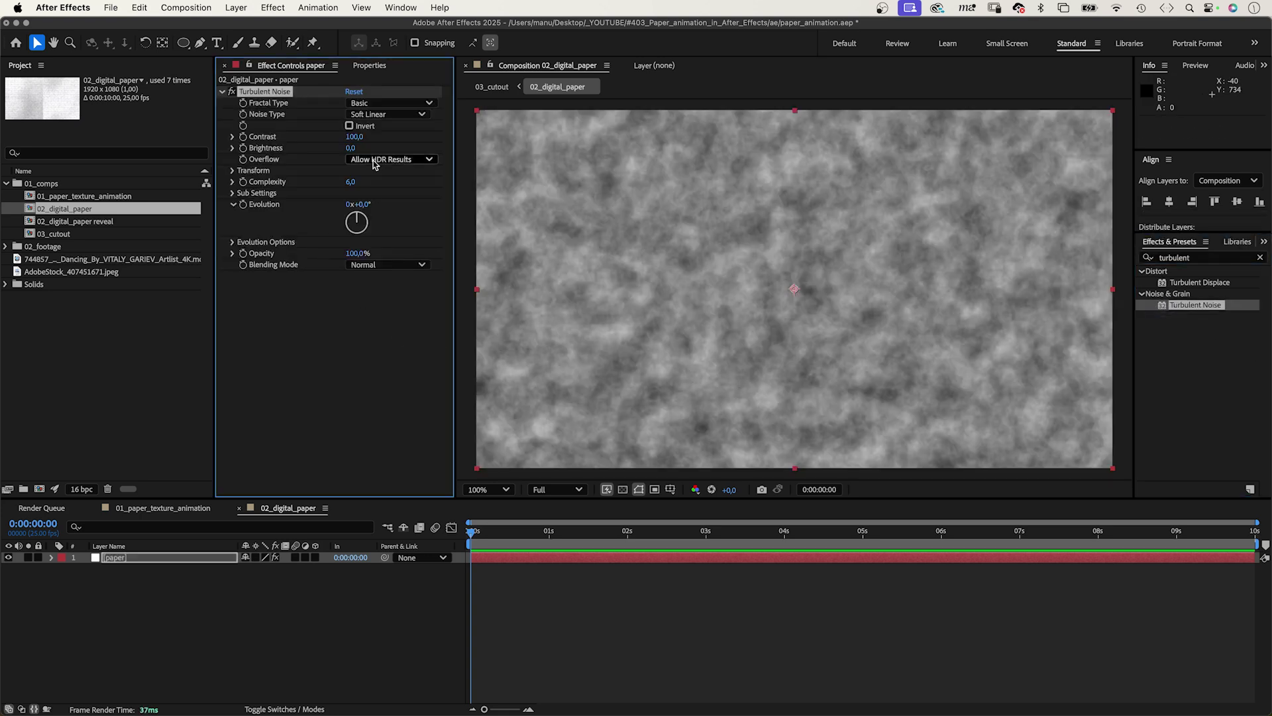
# - Set the Turbulent Noise type to Block, its contrast to 70 and its brightness to 50
pyautogui.click(378, 116)
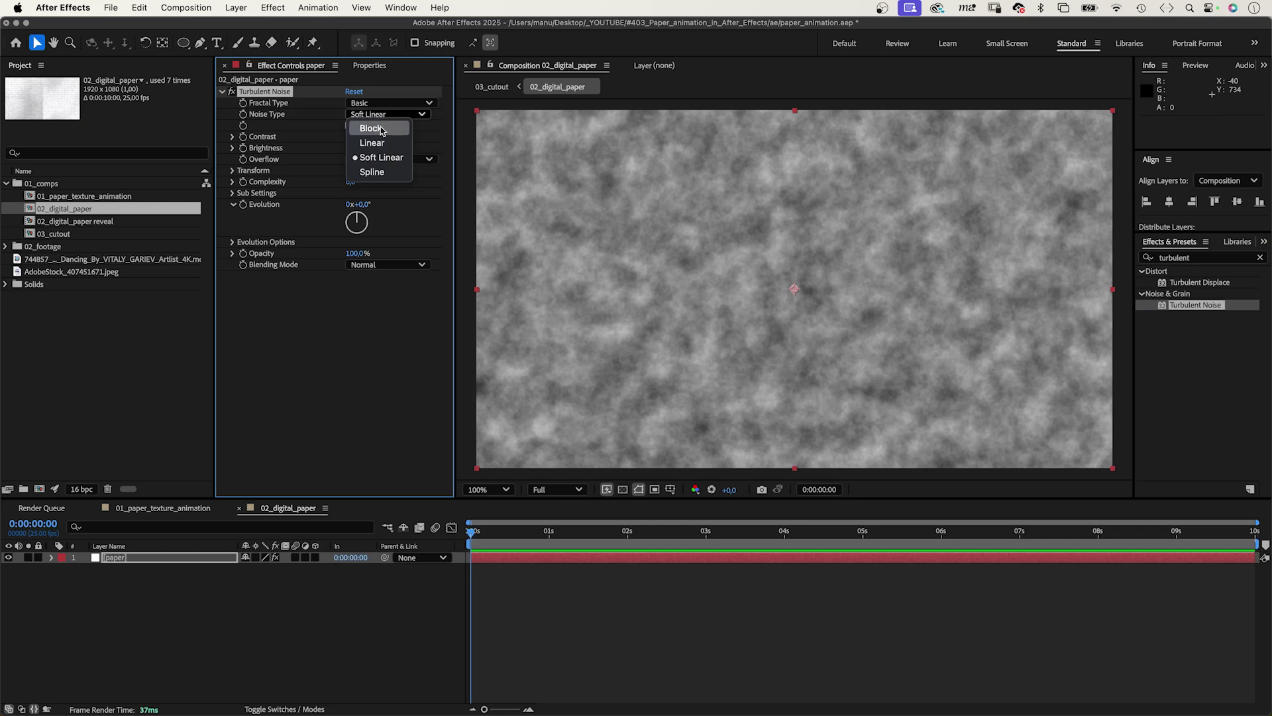
pyautogui.click(371, 128)
pyautogui.click(358, 137)
pyautogui.write('70')
pyautogui.press('Tab')
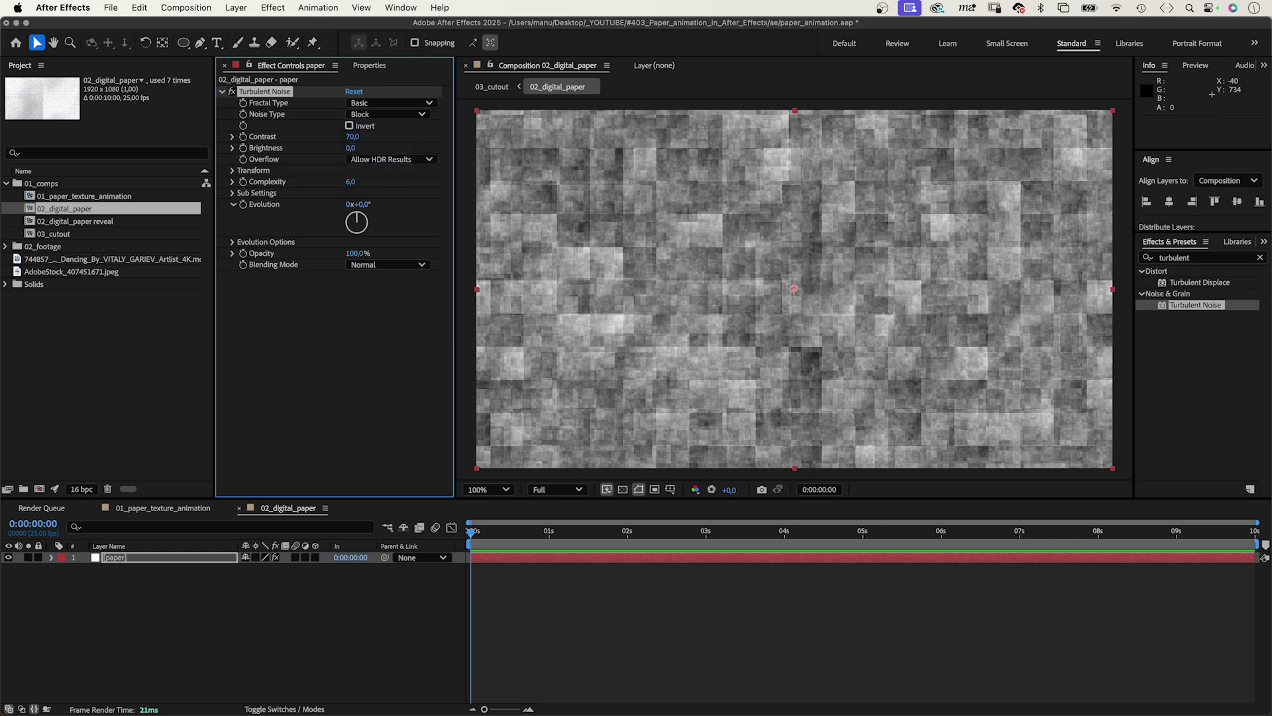
pyautogui.write('50')
pyautogui.press('Return')
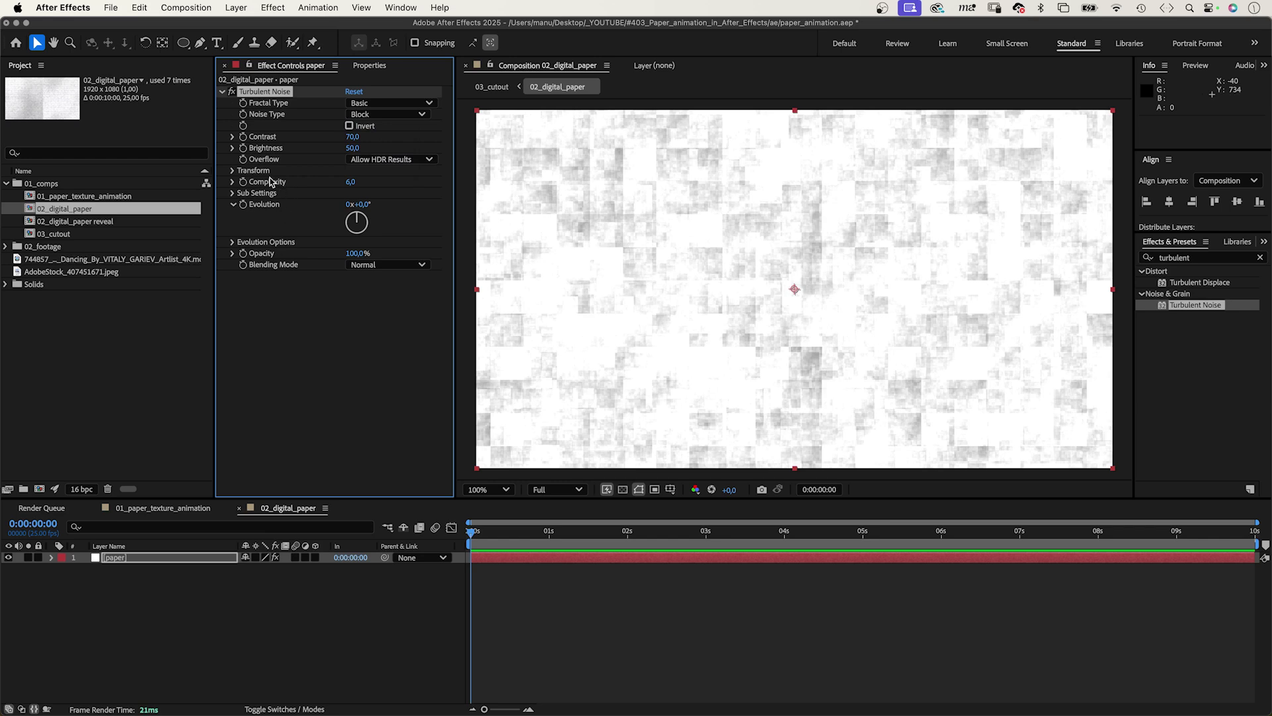
# - Set the Turbulent Noise scale to 1700, its complexity to 1 and its Offset Turbulence to about 1241, 396
pyautogui.click(233, 171)
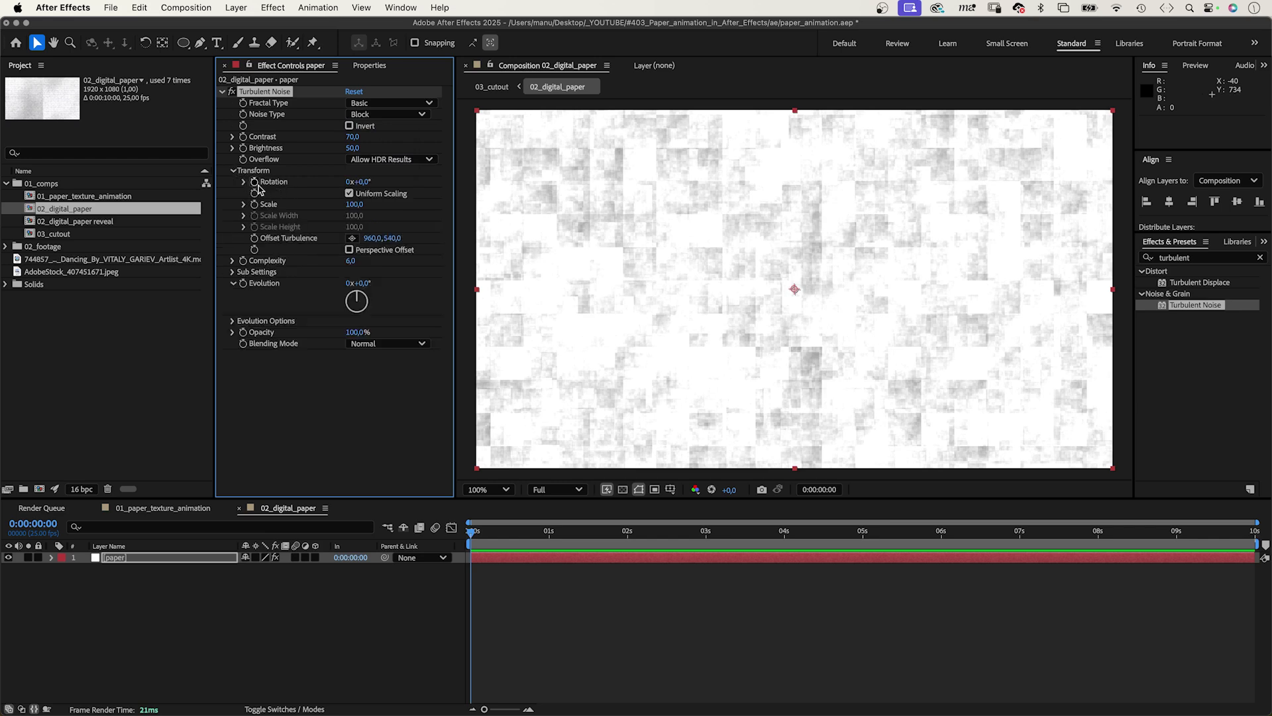
pyautogui.click(354, 204)
pyautogui.write('1')
pyautogui.click(243, 204)
pyautogui.click(350, 288)
pyautogui.write('1')
pyautogui.press('Return')
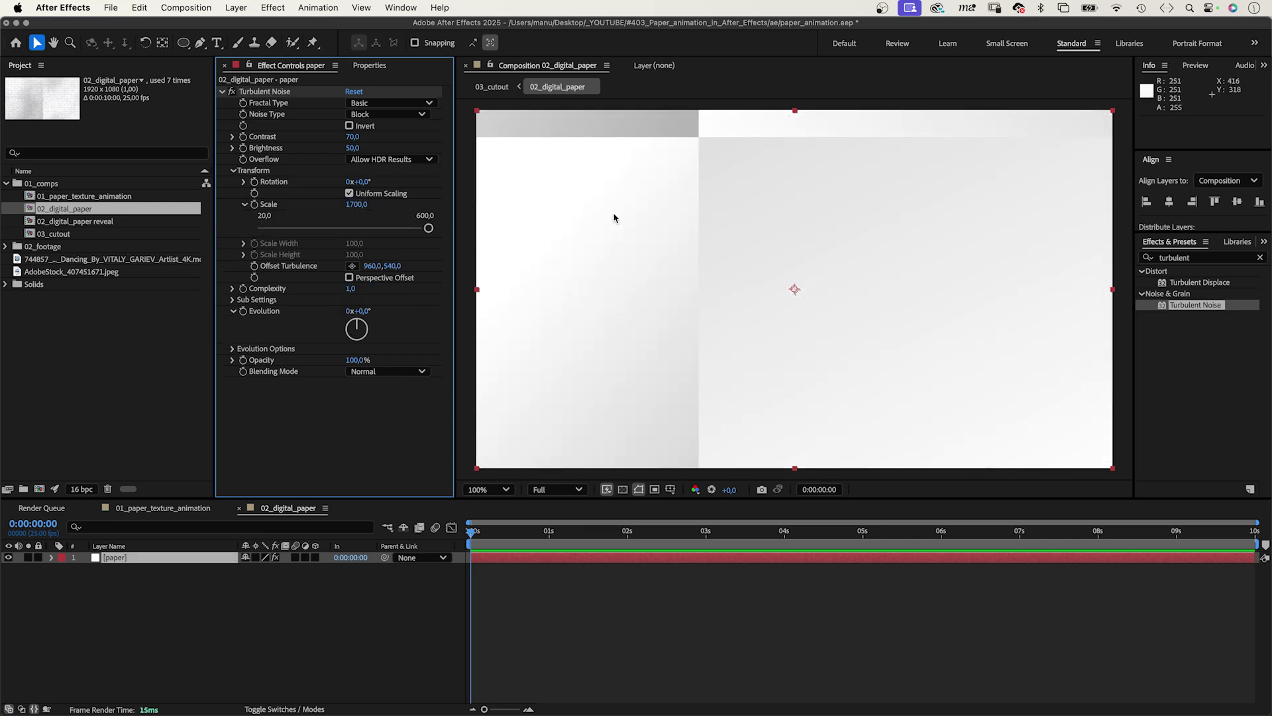
pyautogui.moveTo(389, 270); pyautogui.dragTo(342, 216)
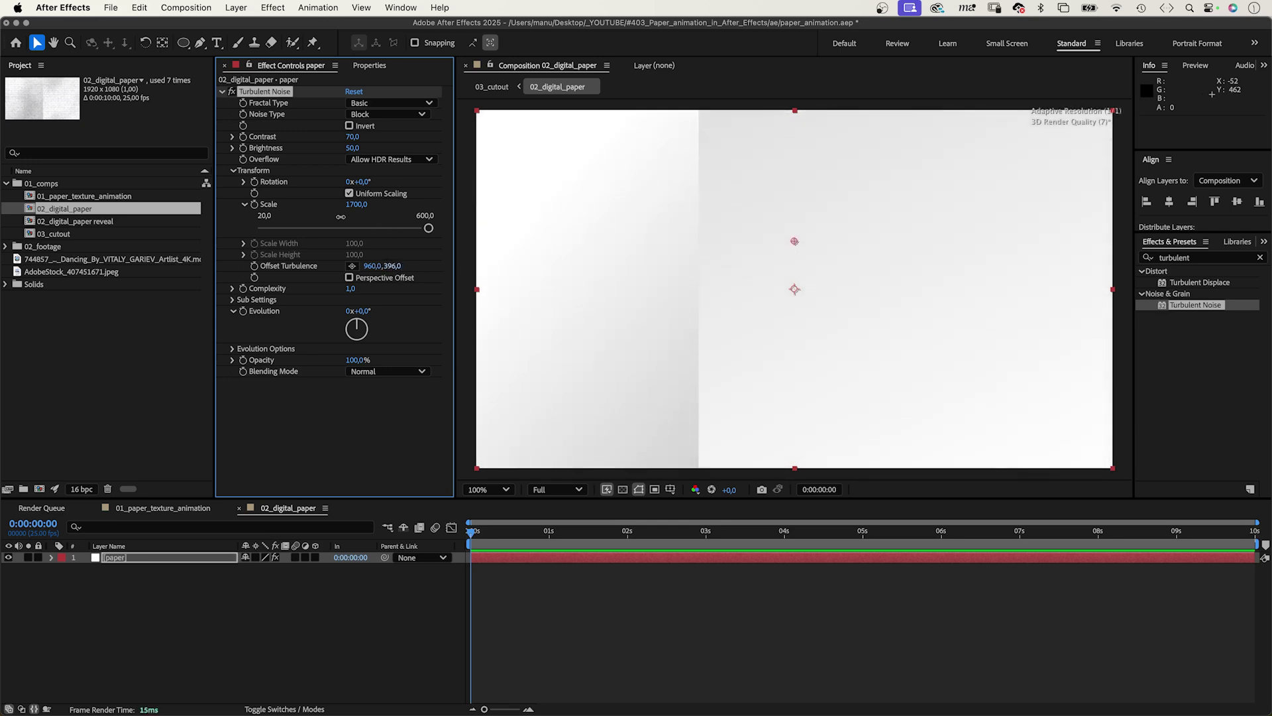
pyautogui.moveTo(370, 266); pyautogui.dragTo(547, 261)
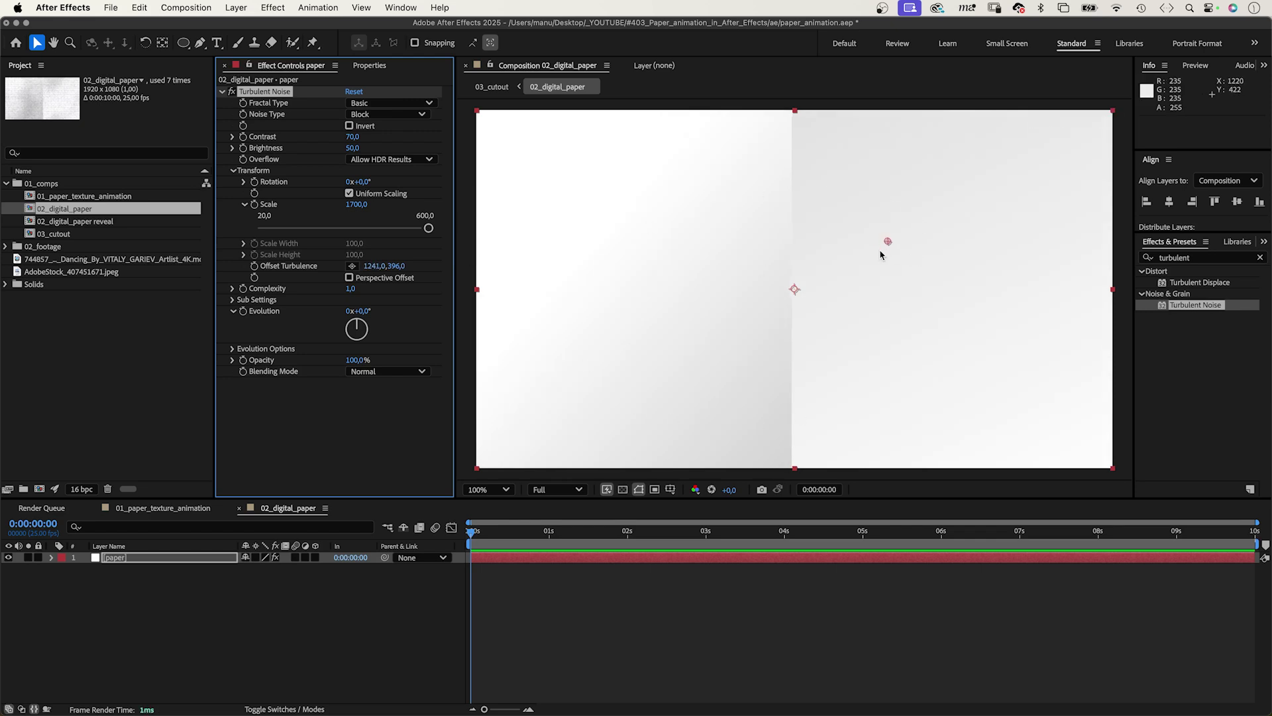
# - Duplicate the Turbulent Noise effect and set the copy's blending mode to Multiply and its noise type to Spline
pyautogui.press('super+d')
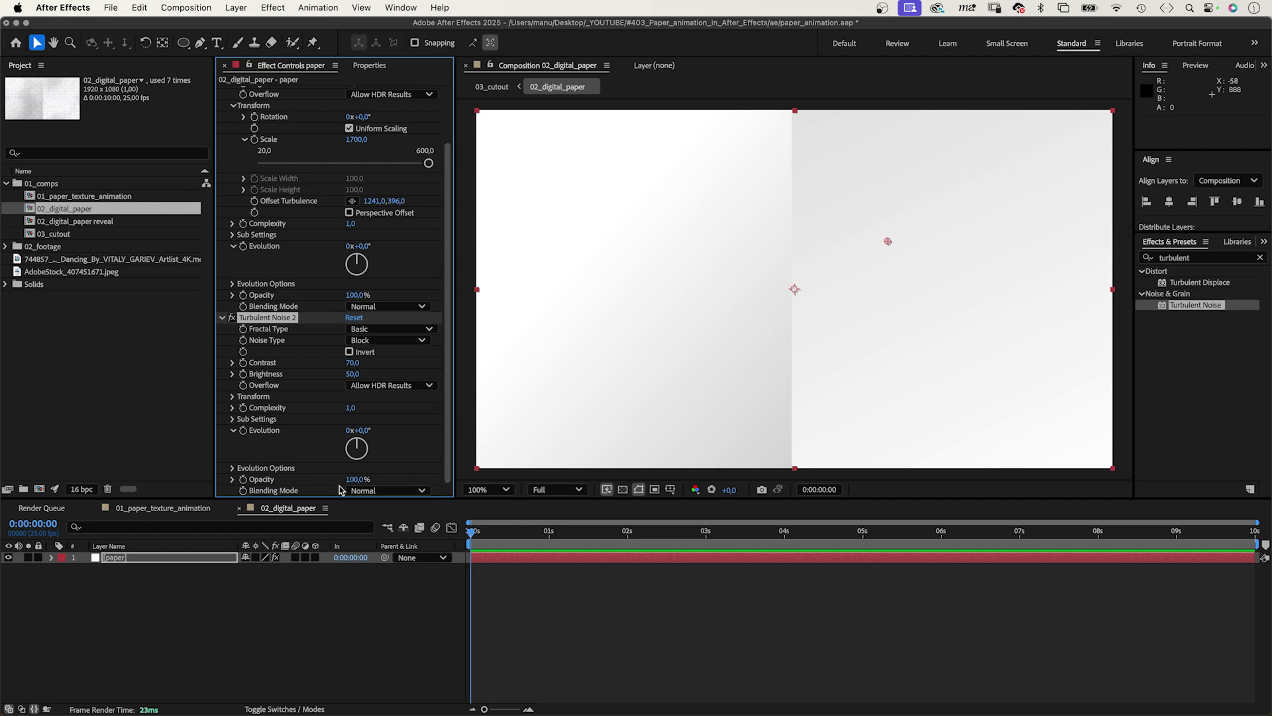
pyautogui.click(378, 491)
pyautogui.click(375, 490)
pyautogui.click(361, 340)
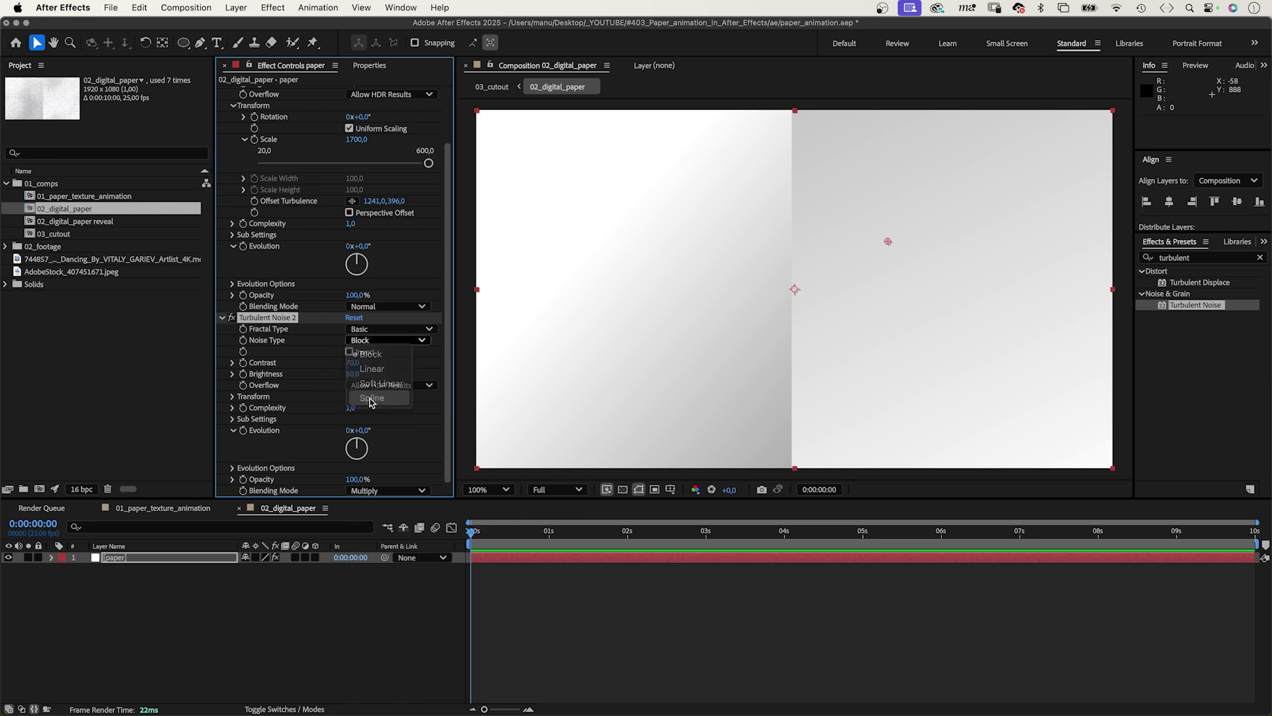
pyautogui.click(371, 397)
# - Set the transform scale of the second Turbulent Noise effect to 500
pyautogui.click(233, 396)
pyautogui.click(353, 430)
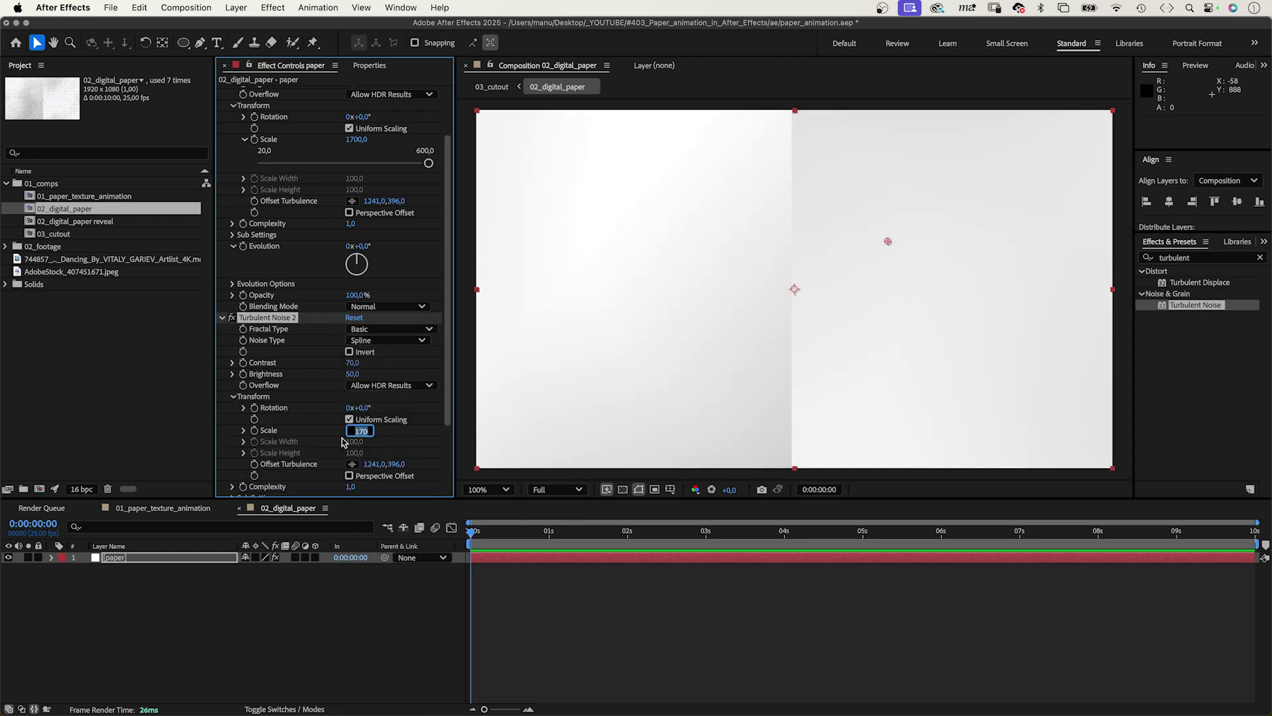
pyautogui.write('500')
pyautogui.press('Return')
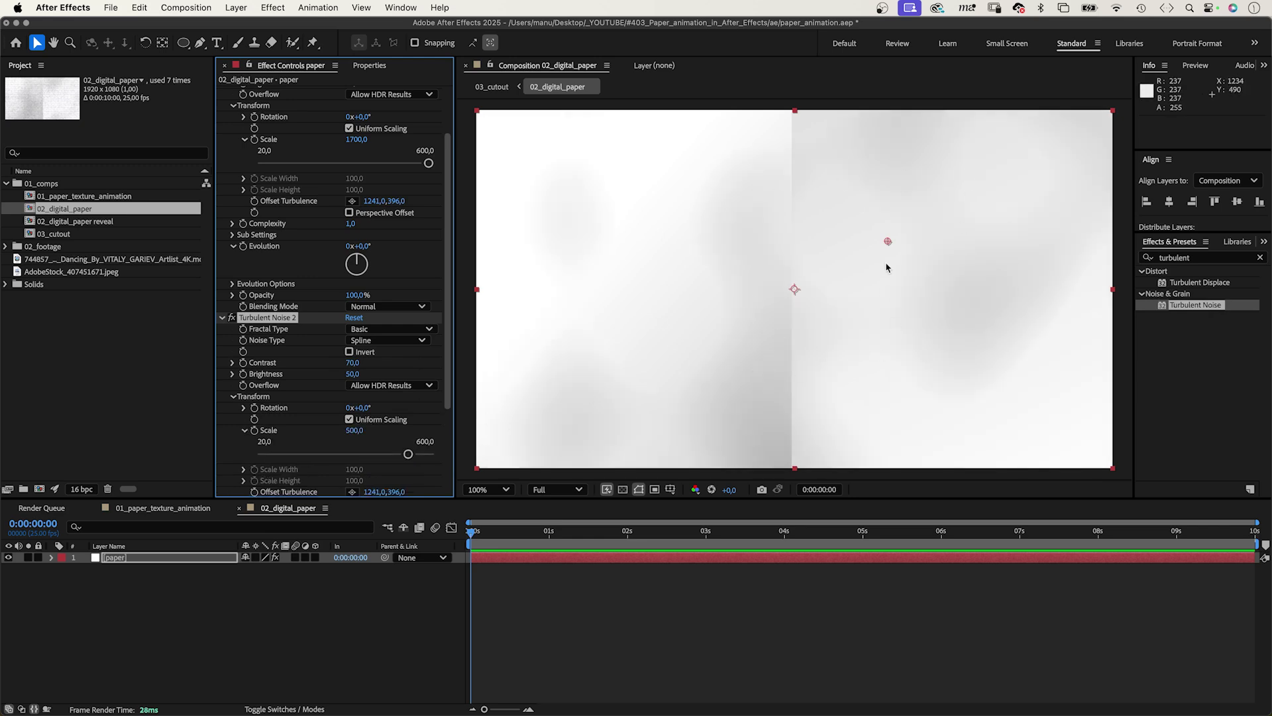
# - Duplicate the second Turbulent Noise effect and set the copy's fractal type to Max and its noise type to Soft Linear
pyautogui.scroll(-4, 278, 219)
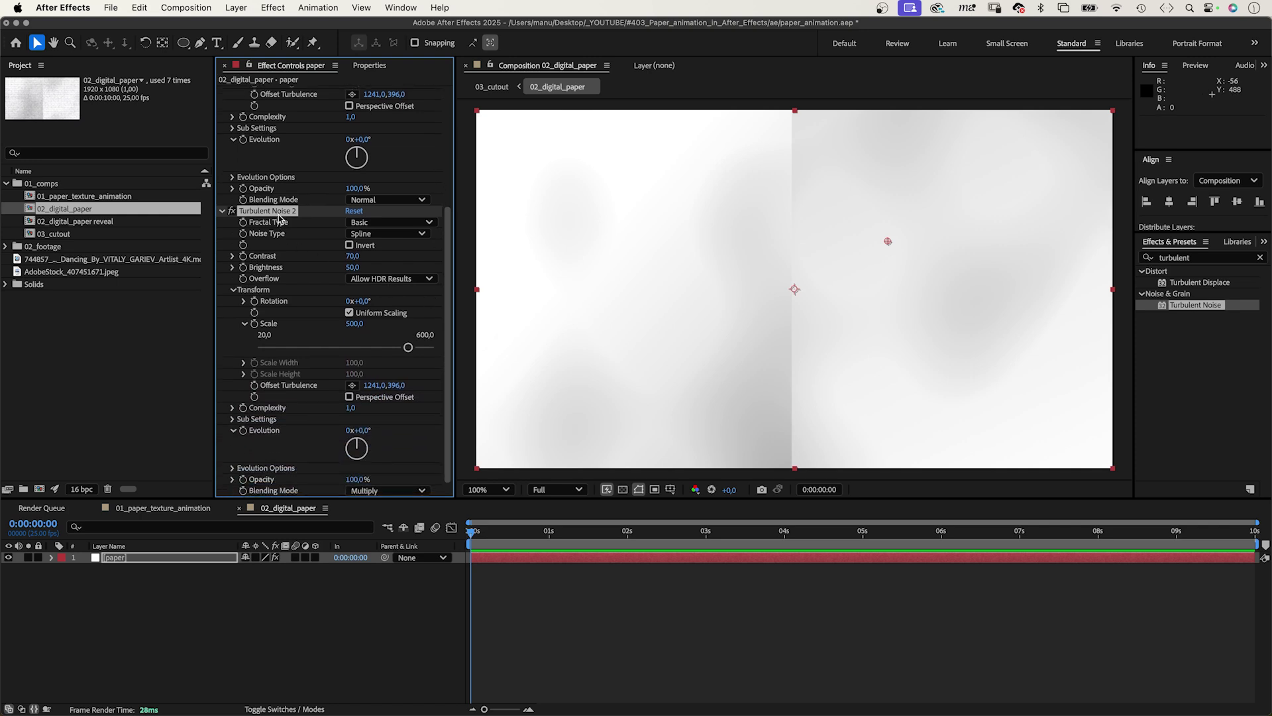
pyautogui.press('super+d')
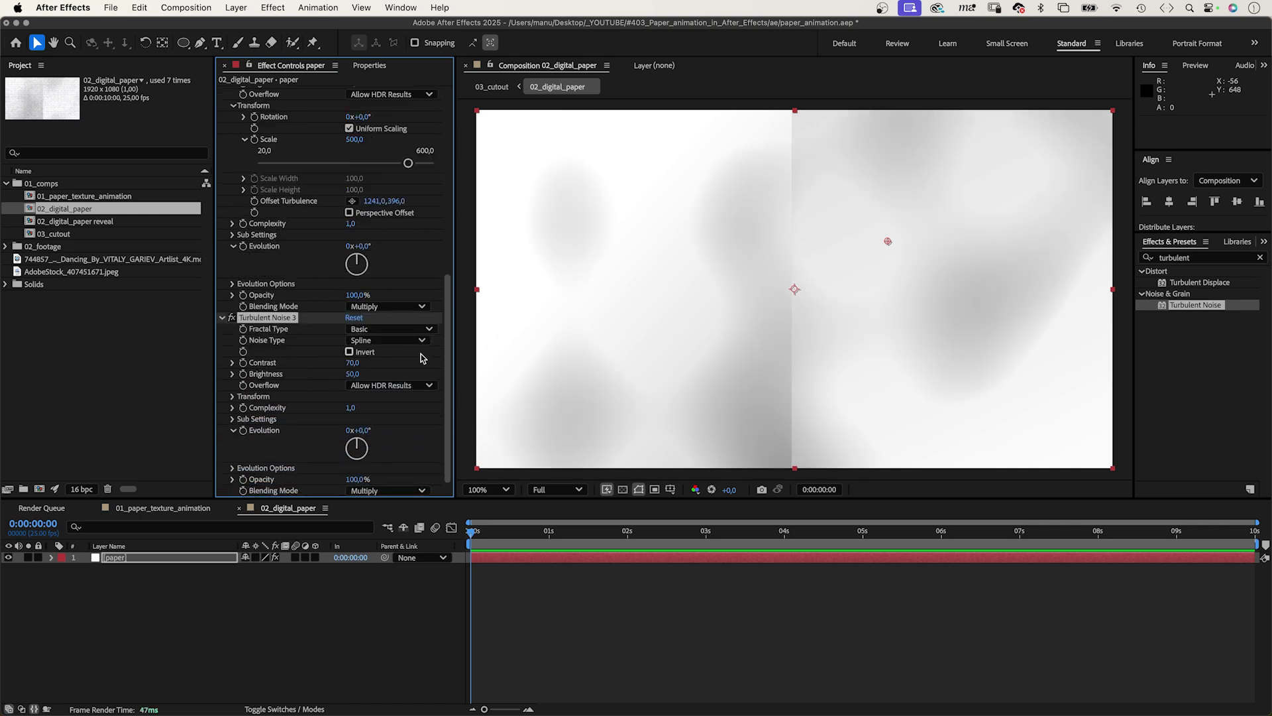
pyautogui.click(384, 329)
pyautogui.click(385, 466)
pyautogui.click(381, 340)
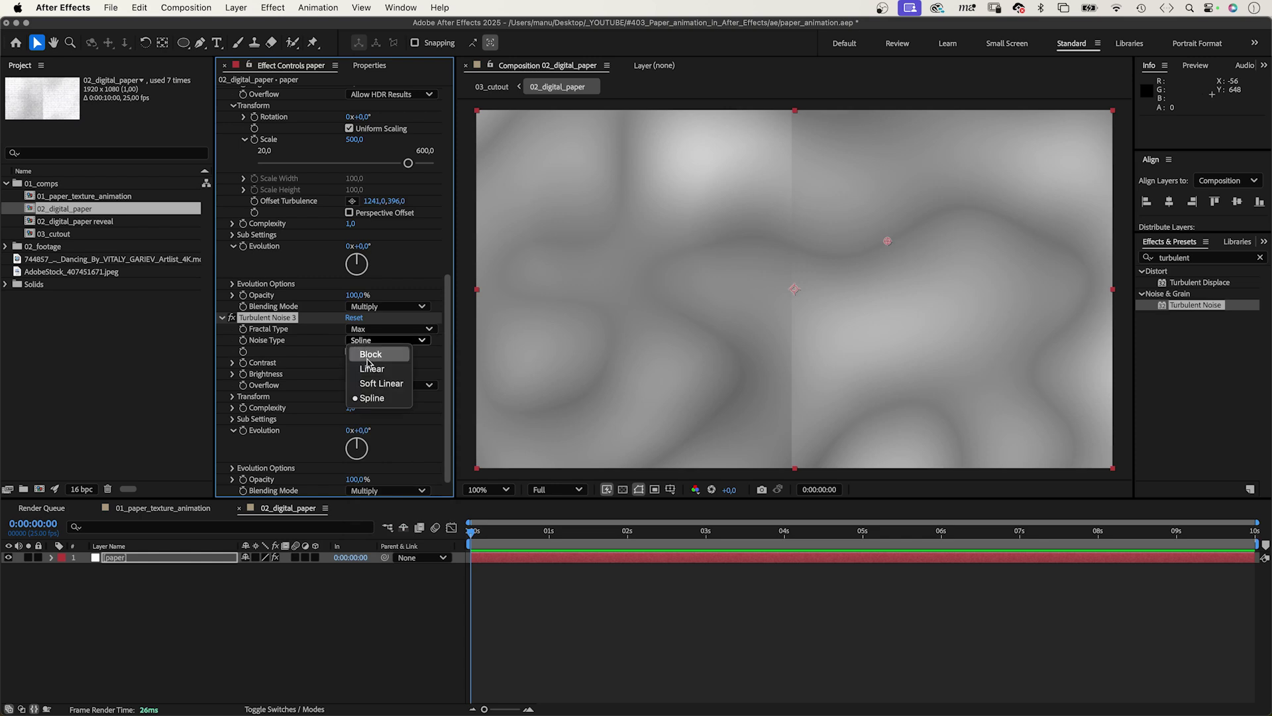
pyautogui.click(388, 385)
# - Set the third Turbulent Noise effect's contrast to 350, brightness to 90 and scale to 5, and inspect the fine grain up close
pyautogui.click(352, 363)
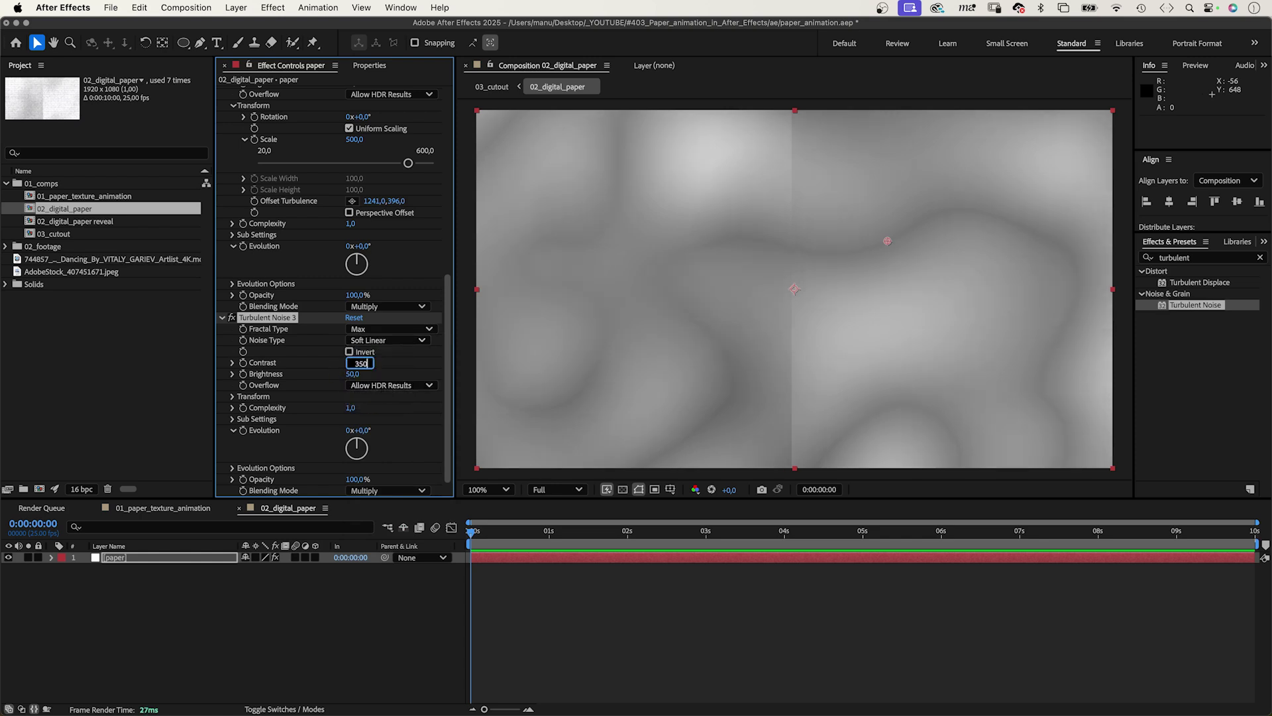
pyautogui.write('350')
pyautogui.press('Tab')
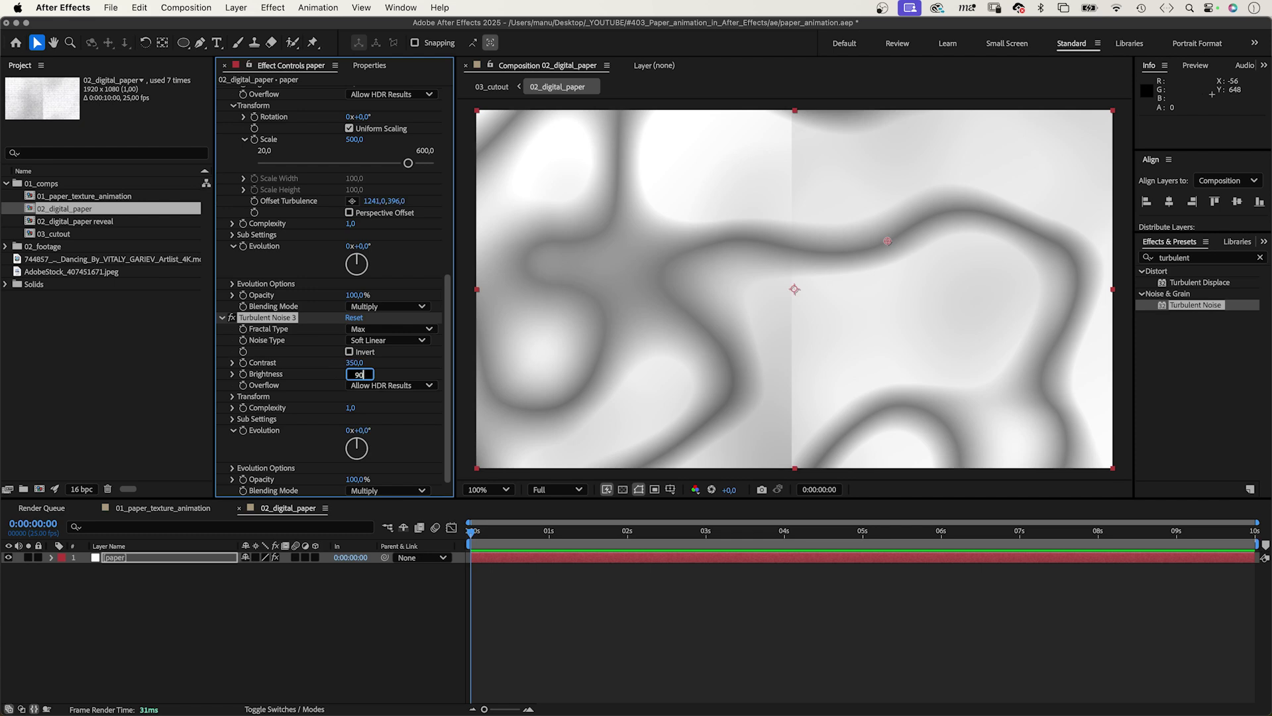
pyautogui.write('90')
pyautogui.click(233, 396)
pyautogui.click(356, 431)
pyautogui.write('5')
pyautogui.press('Return')
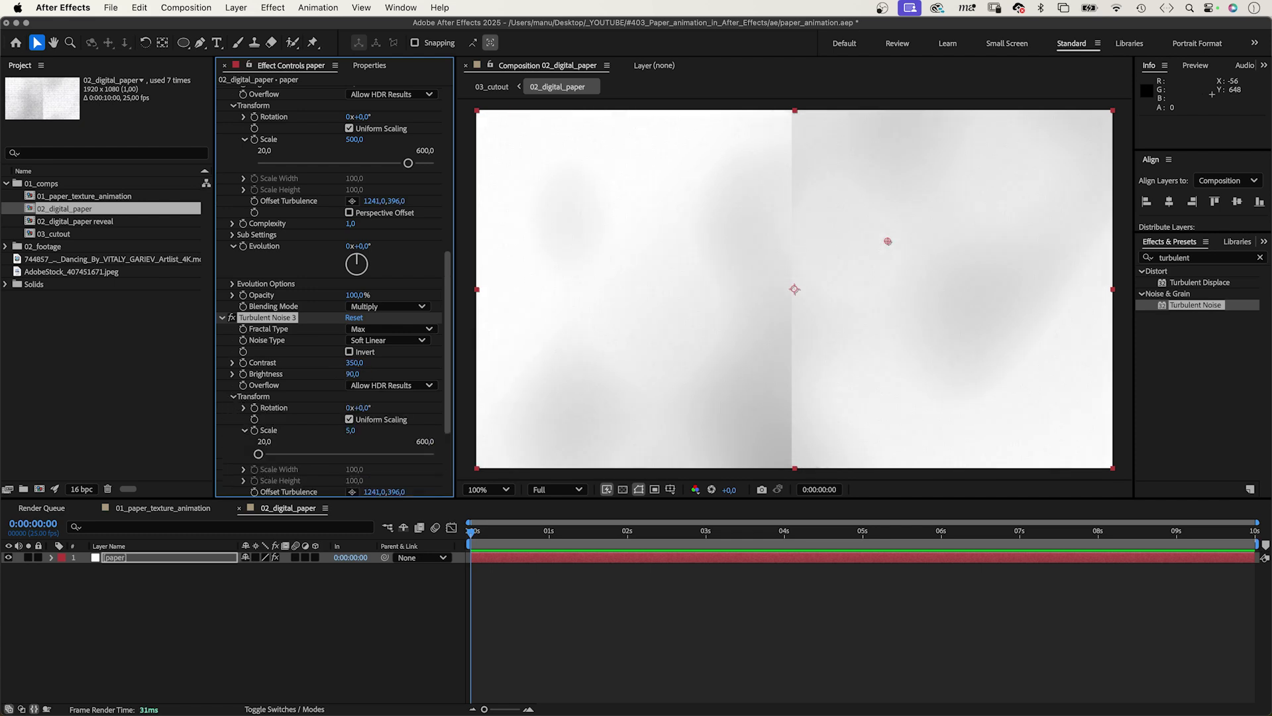
pyautogui.press('.')
pyautogui.press('.')
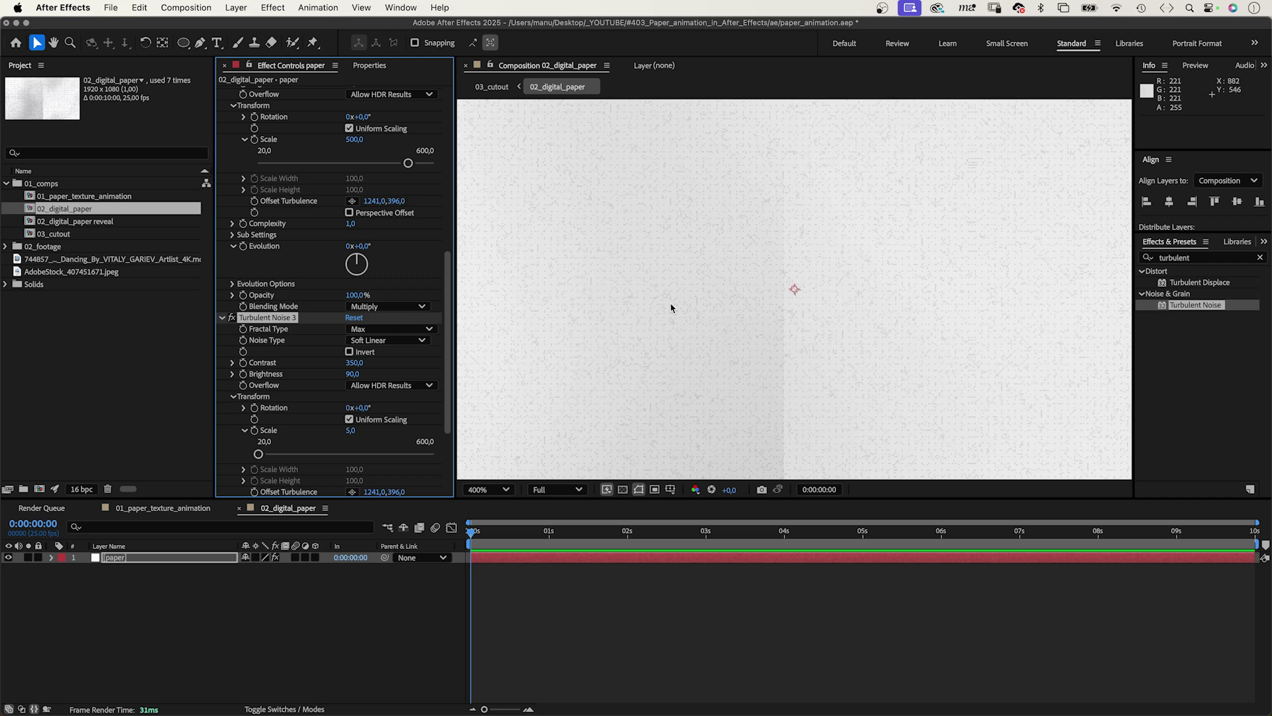
# - Apply the Noise effect below the third Turbulent Noise on the paper layer, with amount 10% and colour noise disabled
pyautogui.press(',')
pyautogui.press(',')
pyautogui.press('super+5')
pyautogui.write('noise')
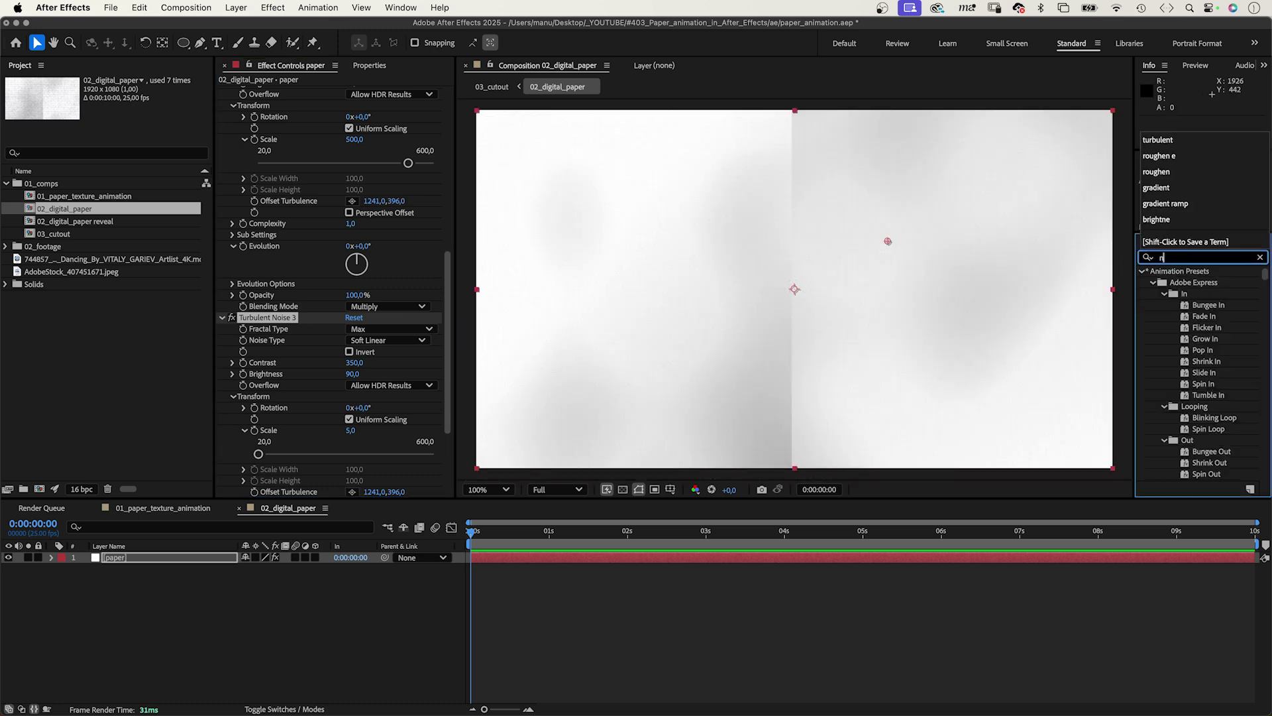
pyautogui.click(1164, 328)
pyautogui.moveTo(1164, 328); pyautogui.dragTo(355, 488)
pyautogui.click(352, 469)
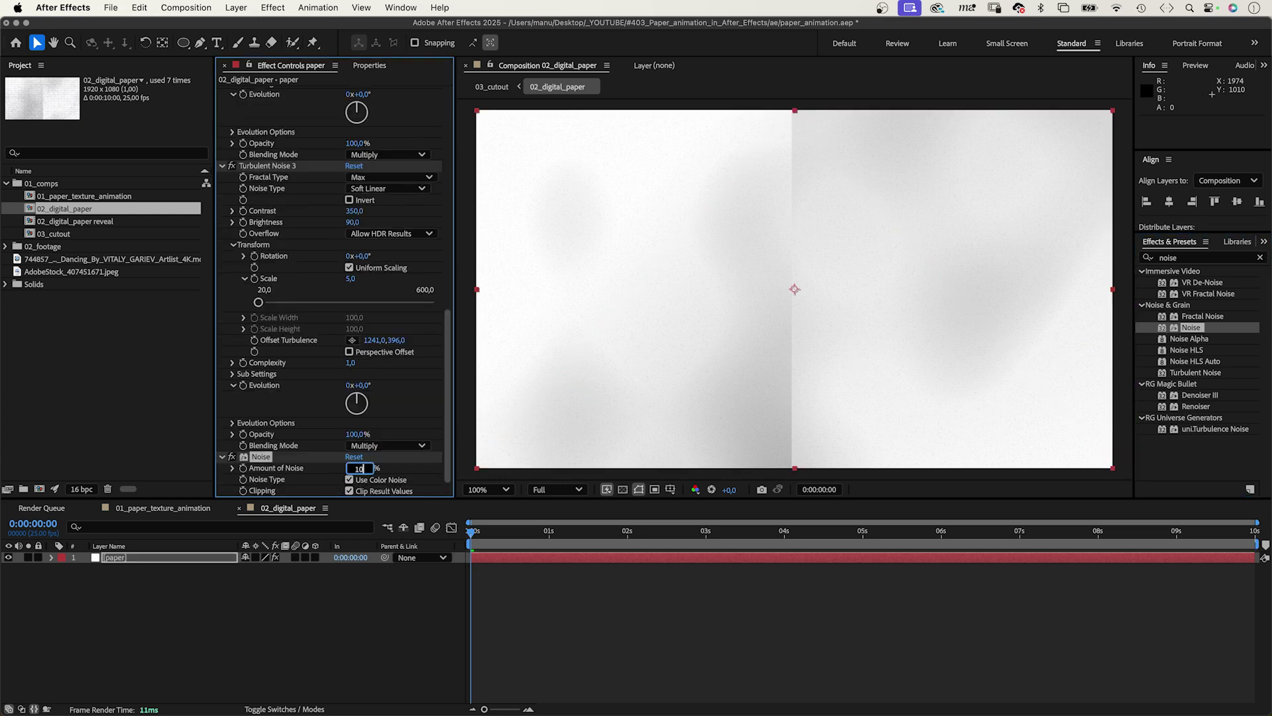
pyautogui.click(350, 480)
pyautogui.scroll(10, 351, 464)
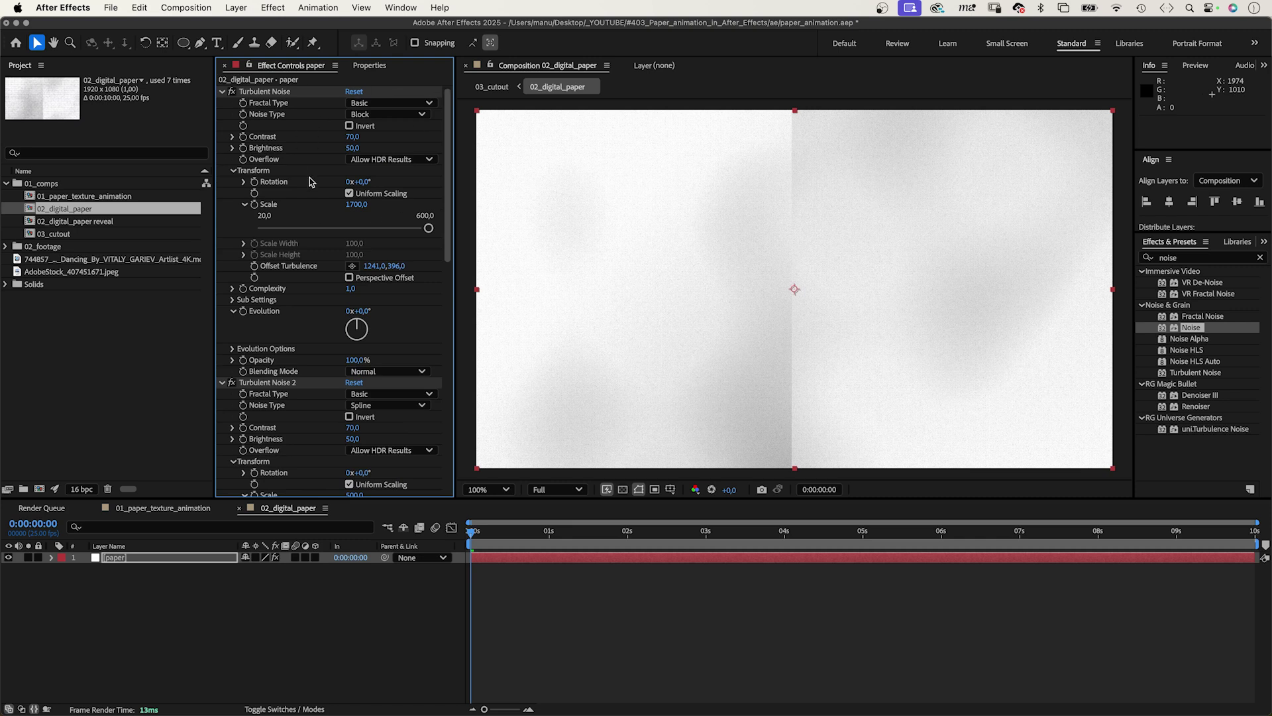
pyautogui.scroll(-10, 418, 405)
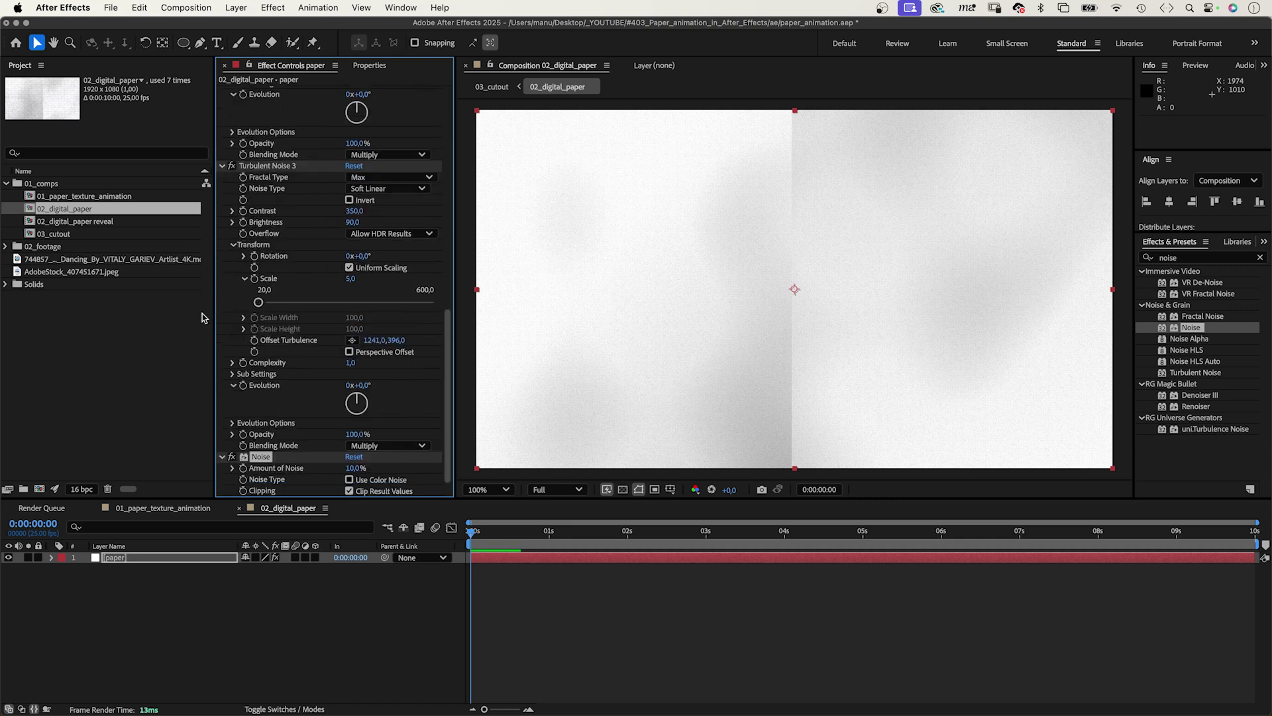
# - Add a Turbulent Displace effect after Noise on the paper layer and set its displacement to Cross Displacement
pyautogui.click(1190, 258)
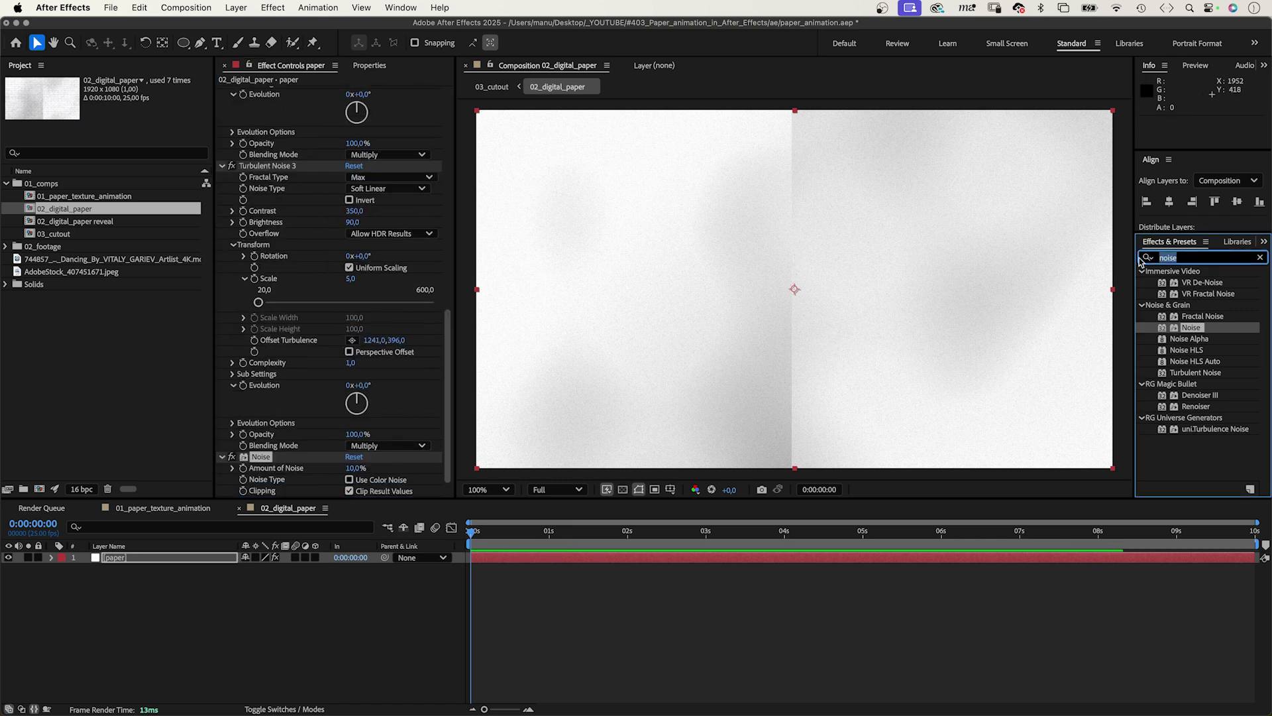
pyautogui.write('turbulent')
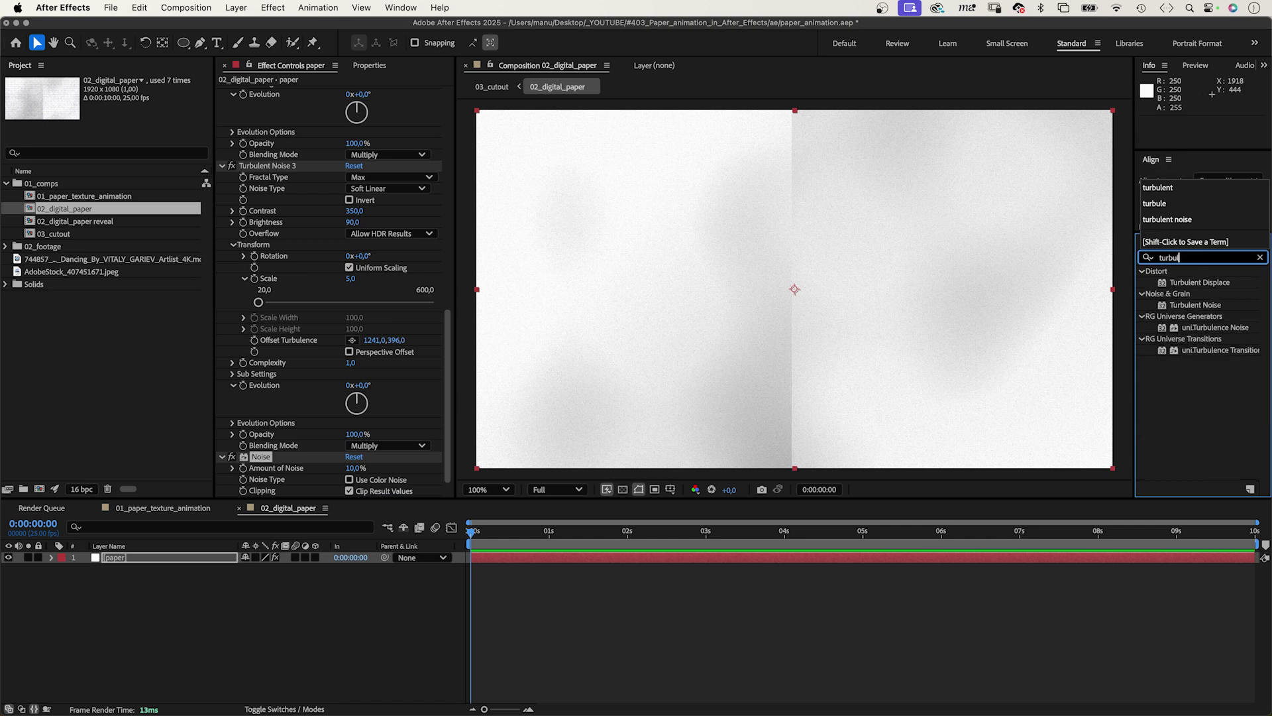
pyautogui.moveTo(1164, 285); pyautogui.dragTo(315, 487)
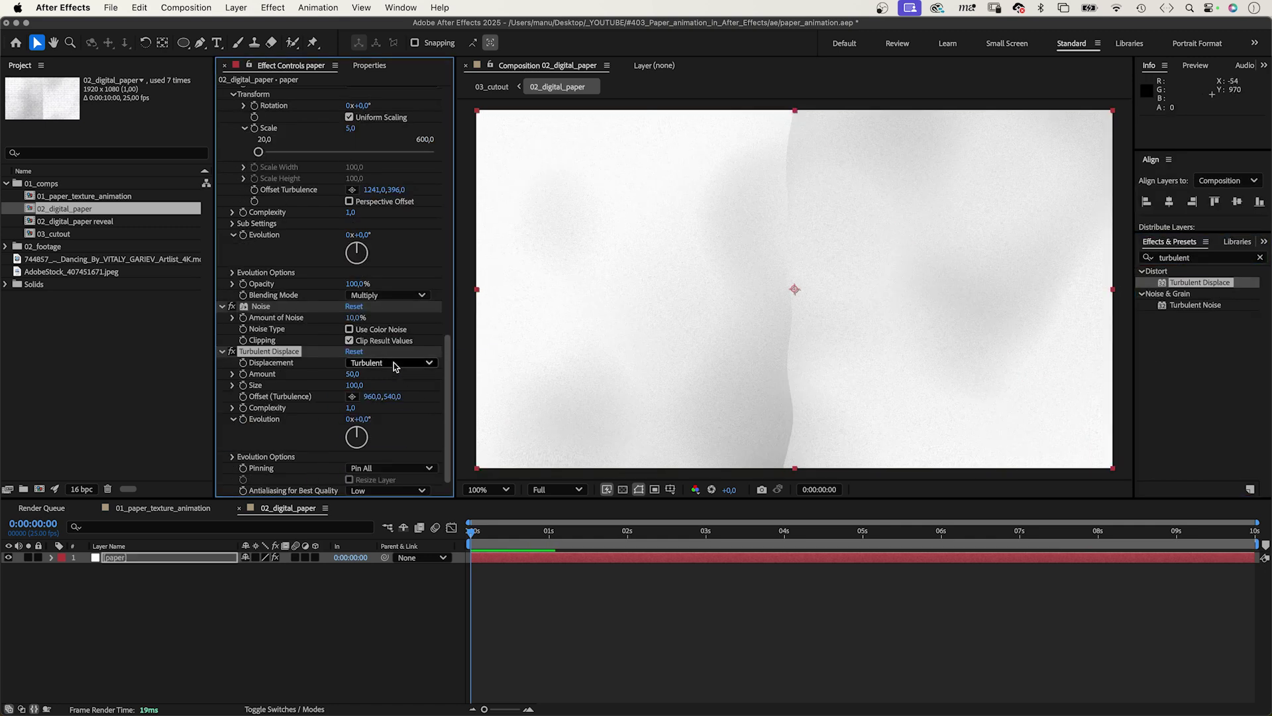
pyautogui.click(391, 363)
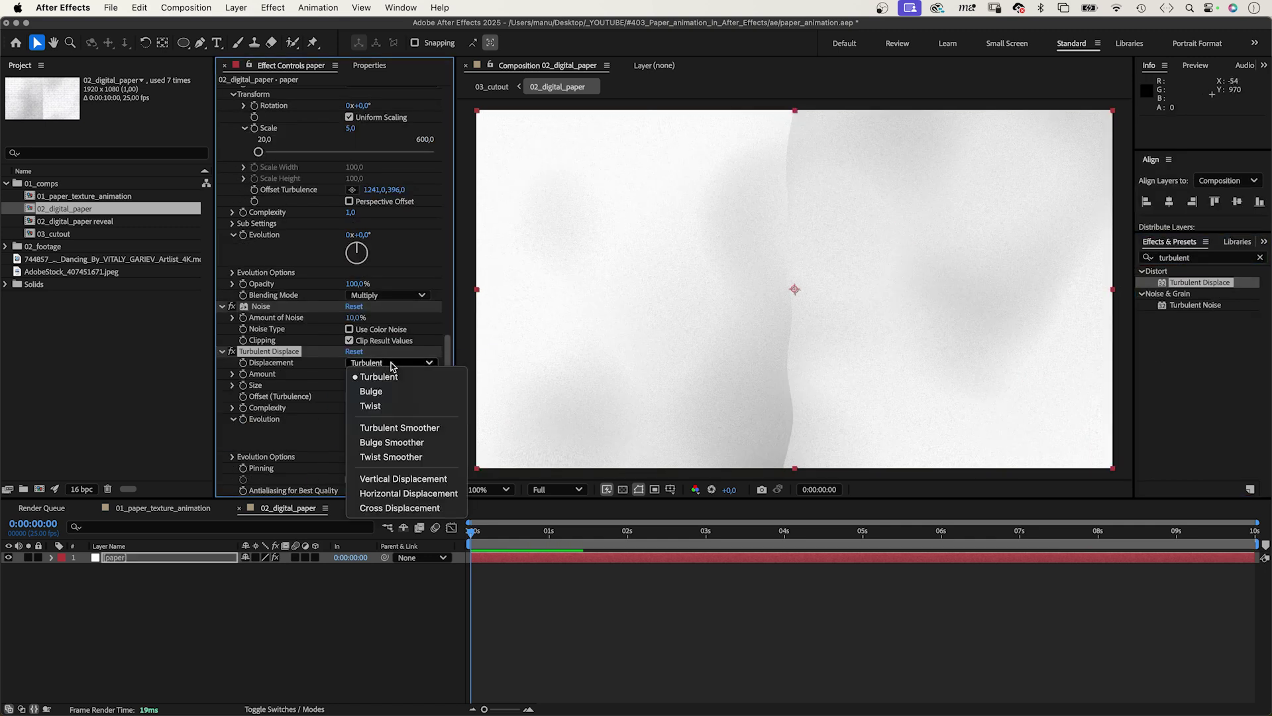
pyautogui.click(414, 508)
# - Set the paper layer's Turbulent Displace amount to 2, size to 130 and complexity to 10
pyautogui.click(351, 375)
pyautogui.write('2')
pyautogui.press('Return')
pyautogui.click(349, 386)
pyautogui.write('1')
pyautogui.press('Return')
pyautogui.click(351, 407)
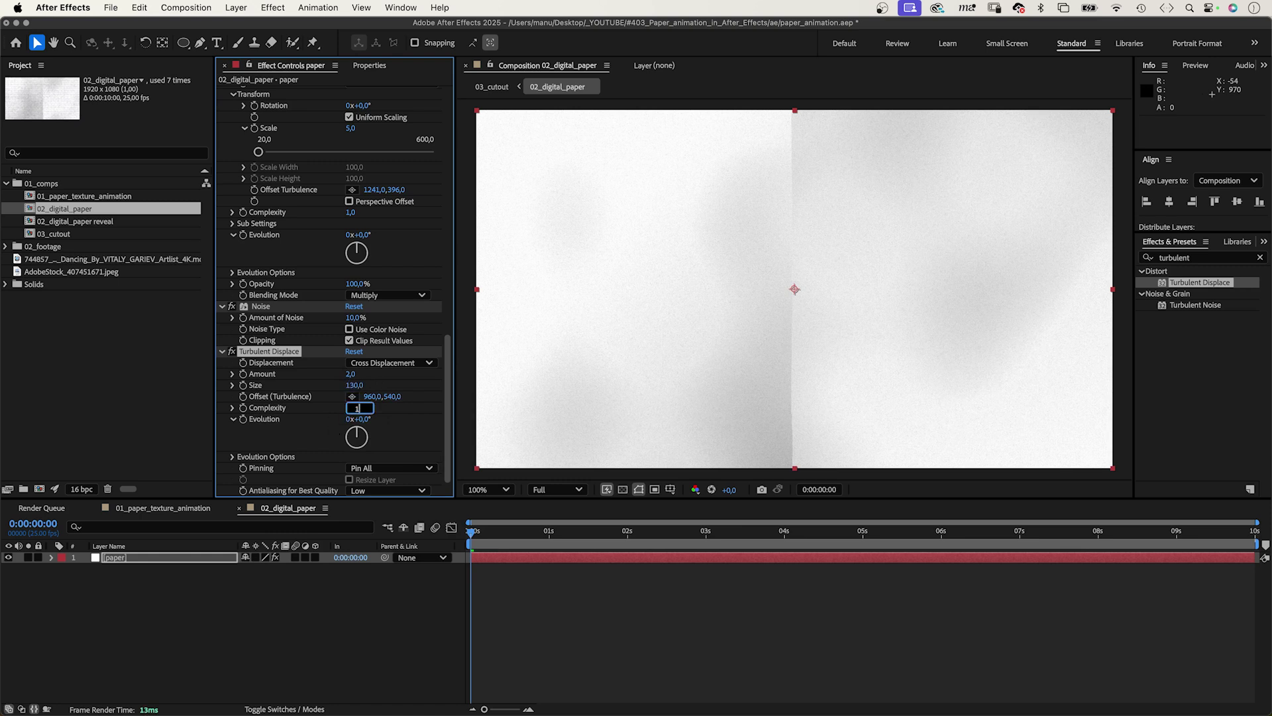
pyautogui.press('Return')
# - Drive the Turbulent Displace evolution with the expression "posterizeTime(4); time*500", preview the animation and collapse the layer's properties
pyautogui.keyDown('alt'); pyautogui.click(242, 419); pyautogui.keyUp('alt')
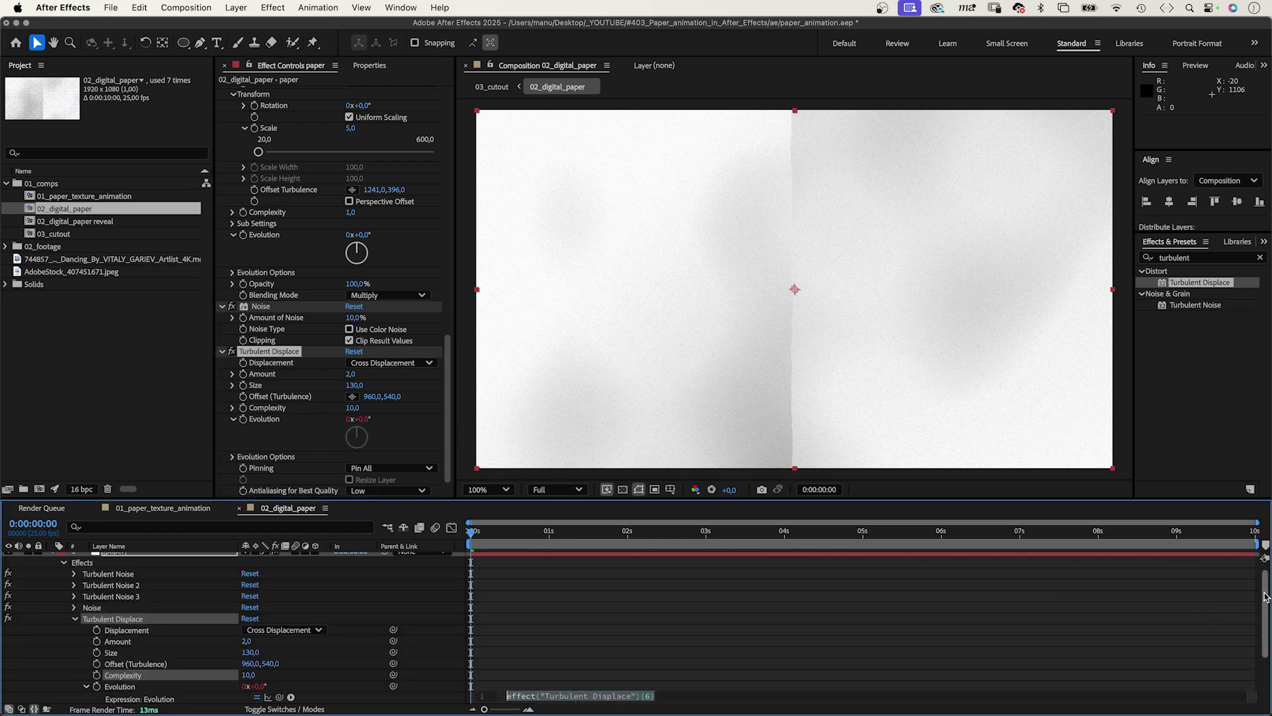
pyautogui.scroll(-3, 1262, 603)
pyautogui.click(488, 627)
pyautogui.write('p')
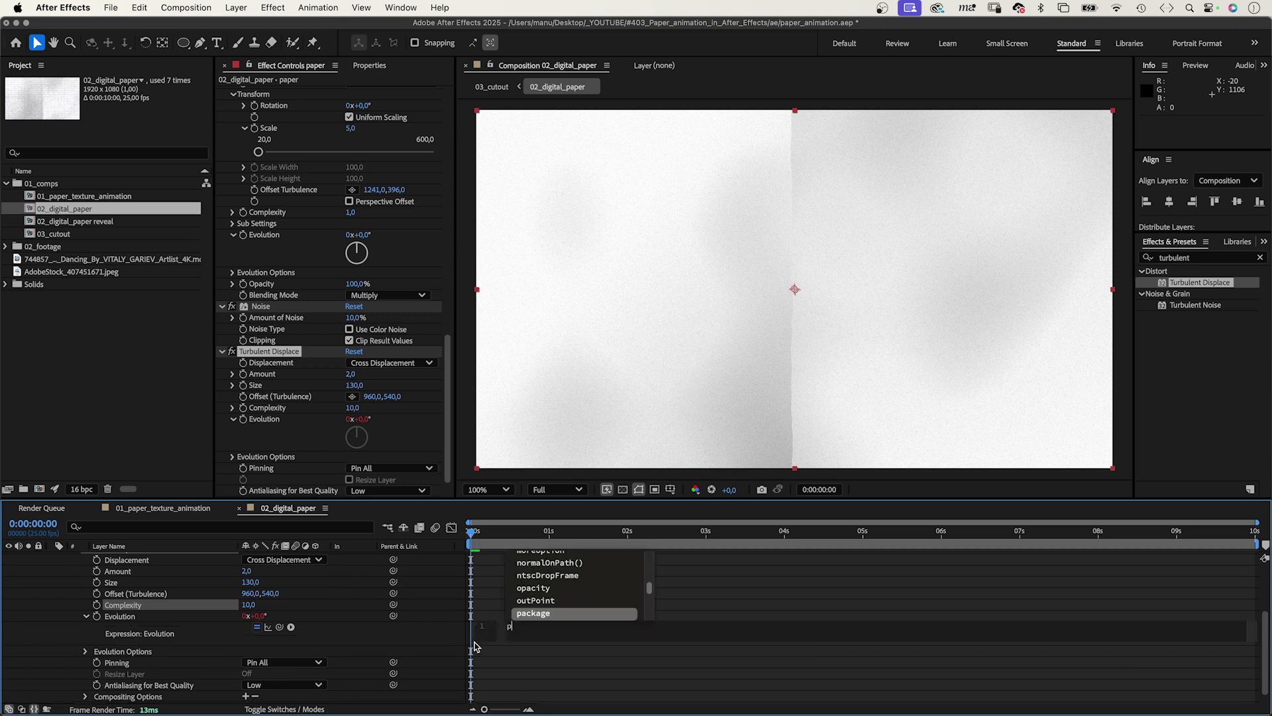
pyautogui.write('oster')
pyautogui.press('Return')
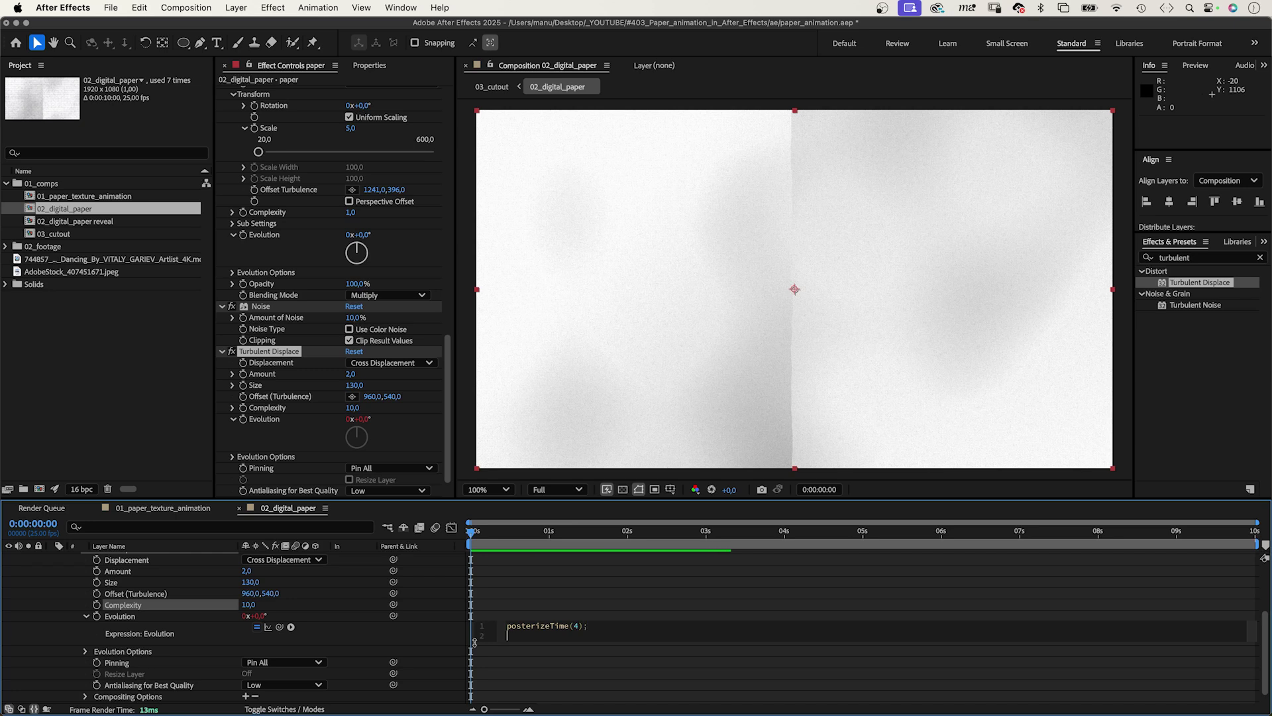
pyautogui.write('time')
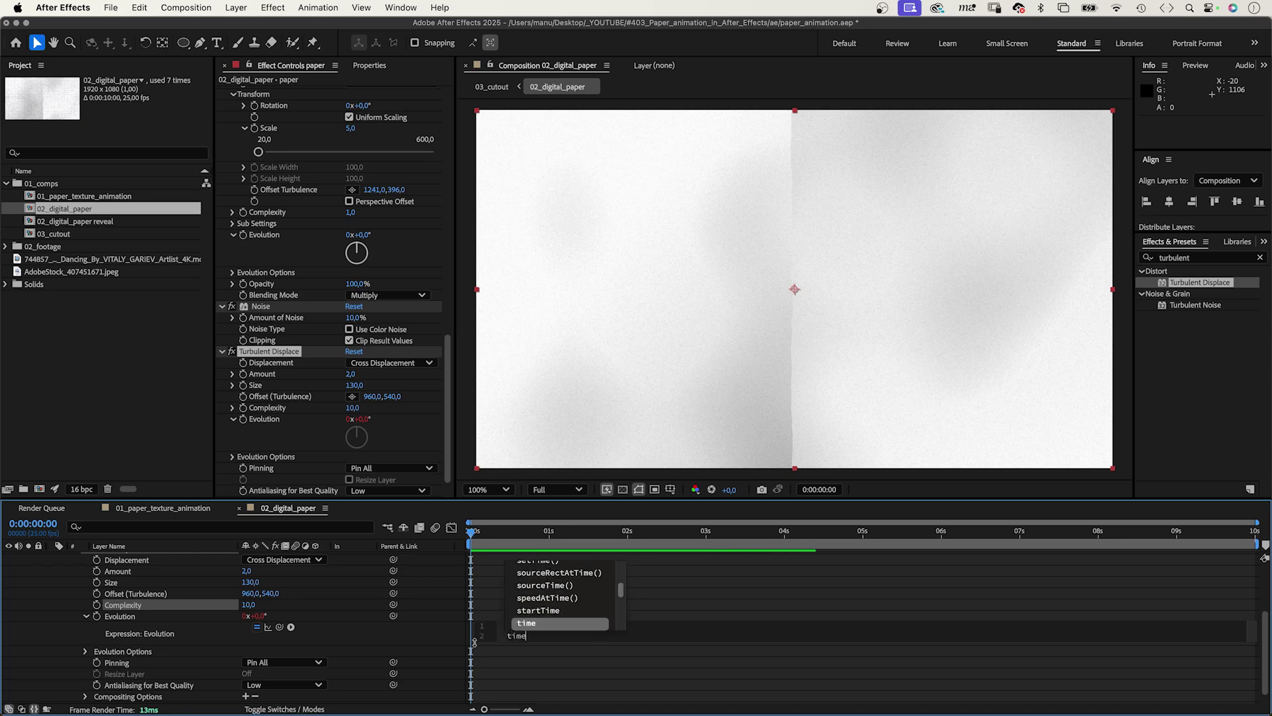
pyautogui.write('*500')
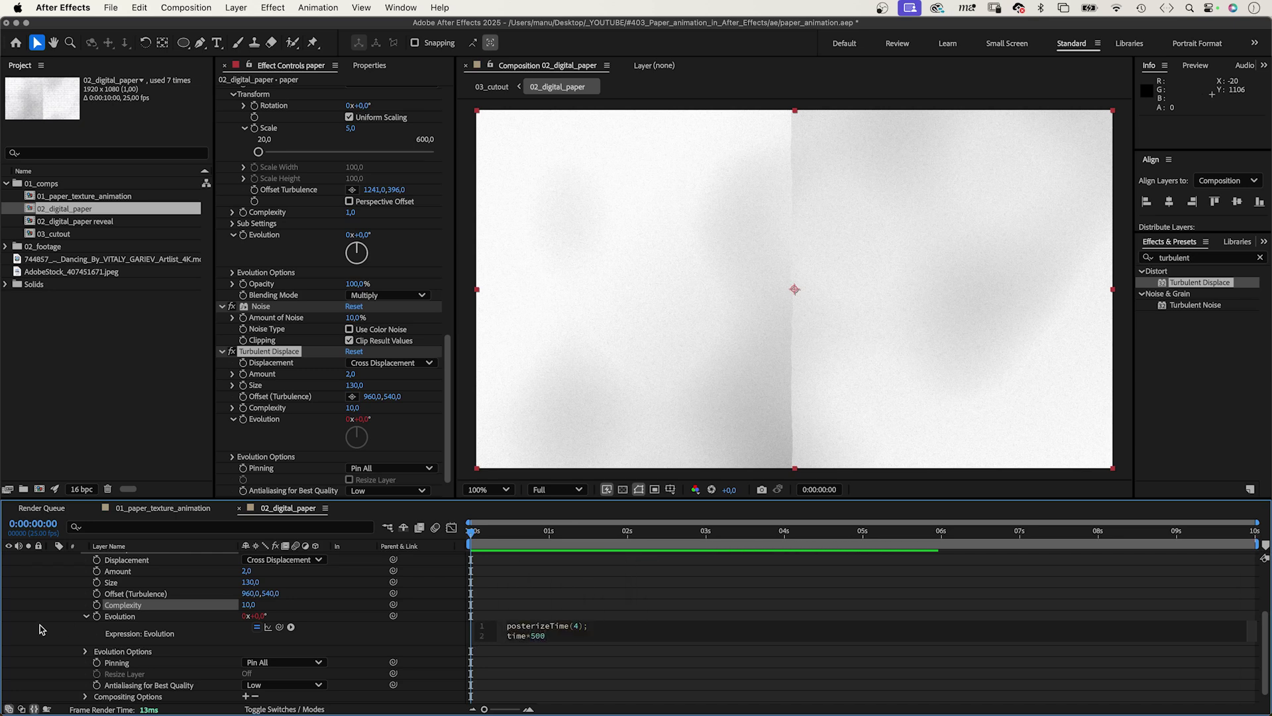
pyautogui.click(41, 632)
pyautogui.press('space')
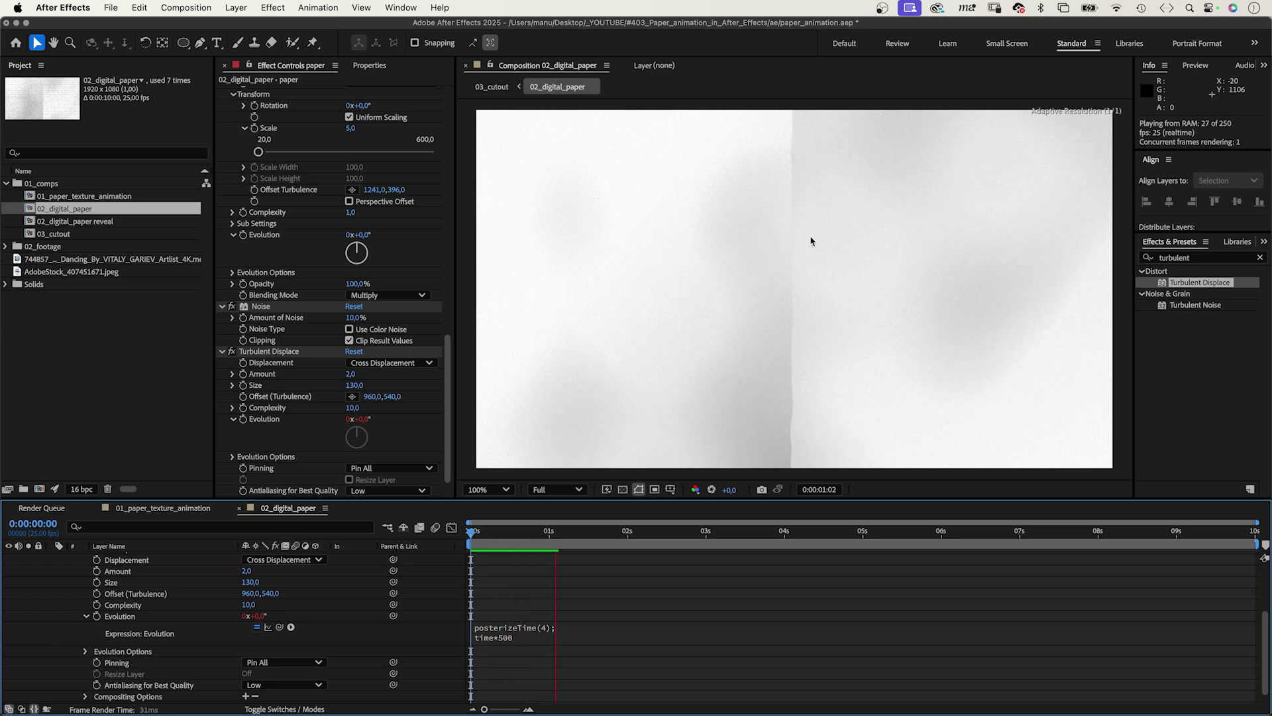
pyautogui.press('super+grave')
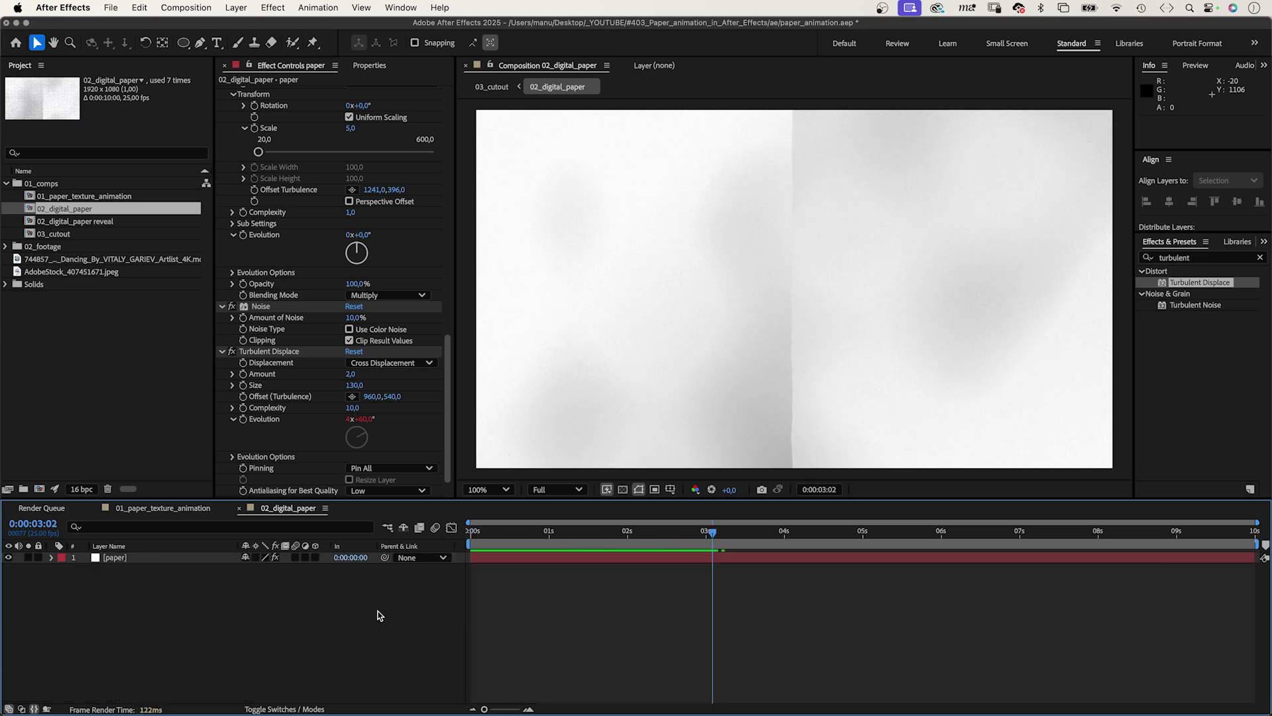
# - Create a new solid named "lines" in blue 0044FF
pyautogui.press('super+y')
pyautogui.click(627, 472)
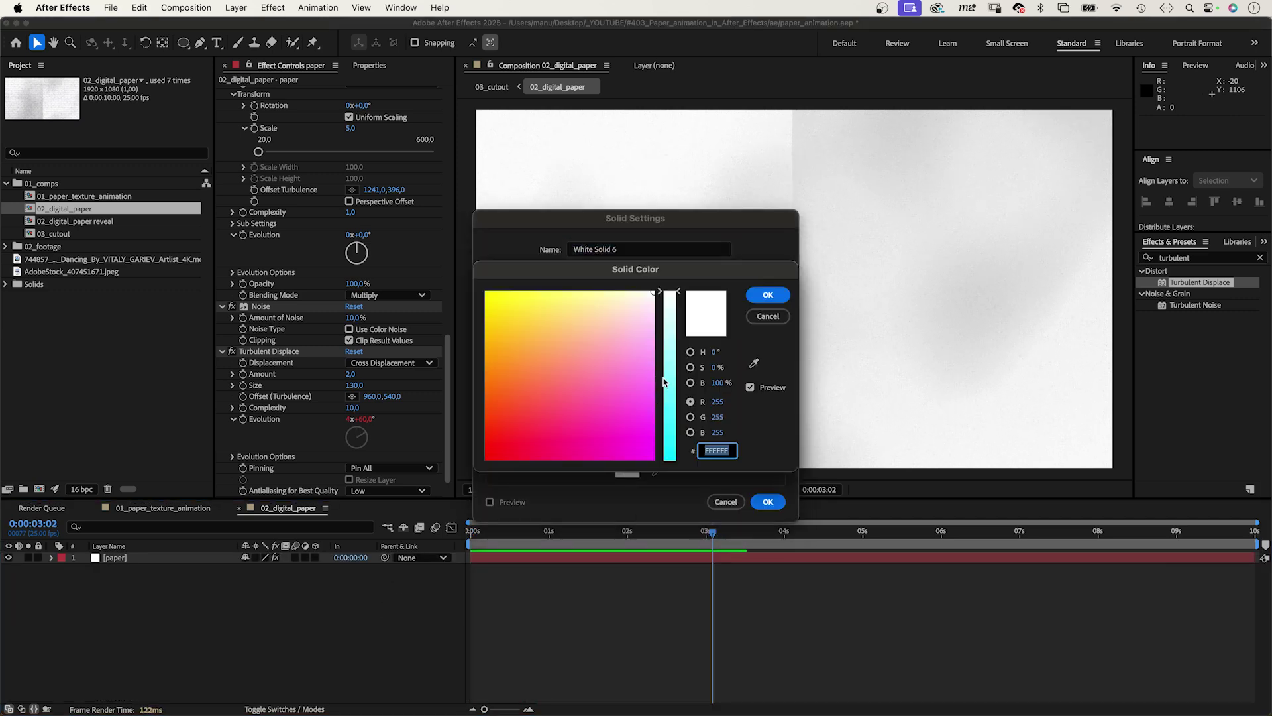
pyautogui.moveTo(665, 383); pyautogui.dragTo(679, 484)
pyautogui.click(653, 415)
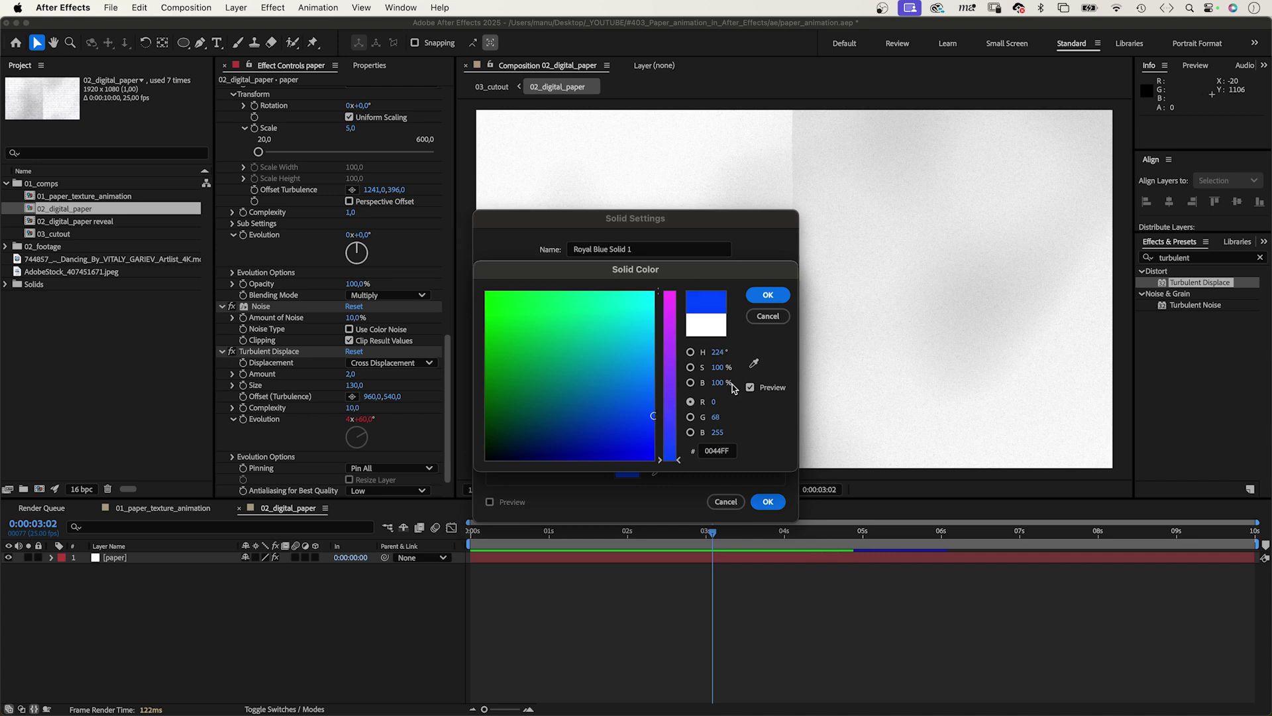
pyautogui.click(768, 295)
pyautogui.write('lines')
pyautogui.press('Return')
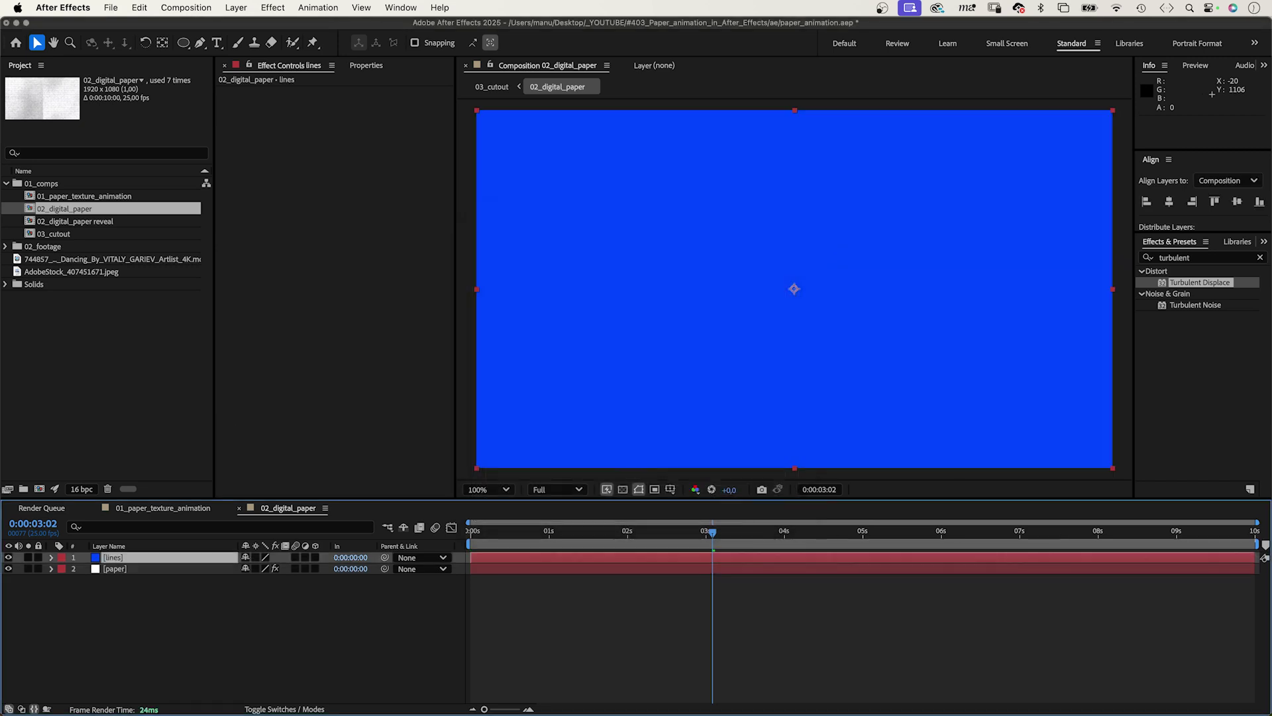
# - Apply the Venetian Blinds transition effect to the lines layer and set its transition completion to 98%
pyautogui.press('super+5')
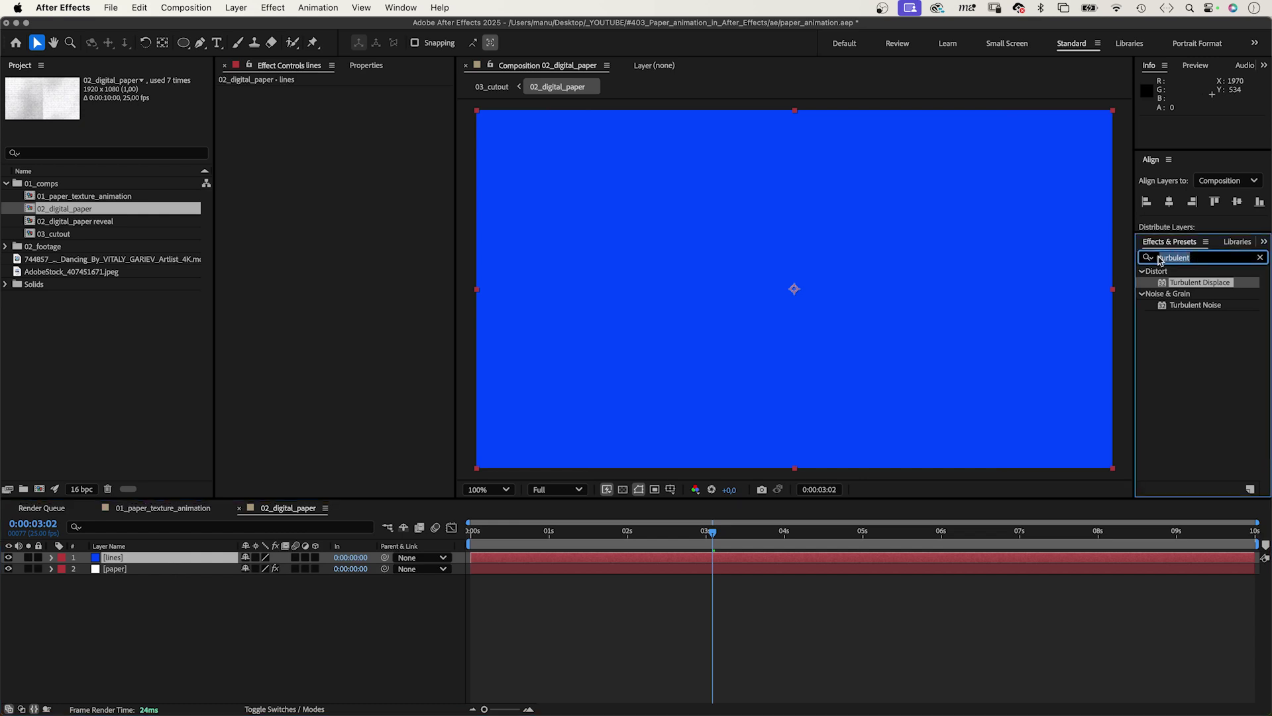
pyautogui.write('venetian b')
pyautogui.moveTo(1207, 316); pyautogui.dragTo(176, 558)
pyautogui.click(349, 102)
pyautogui.write('98')
pyautogui.press('Return')
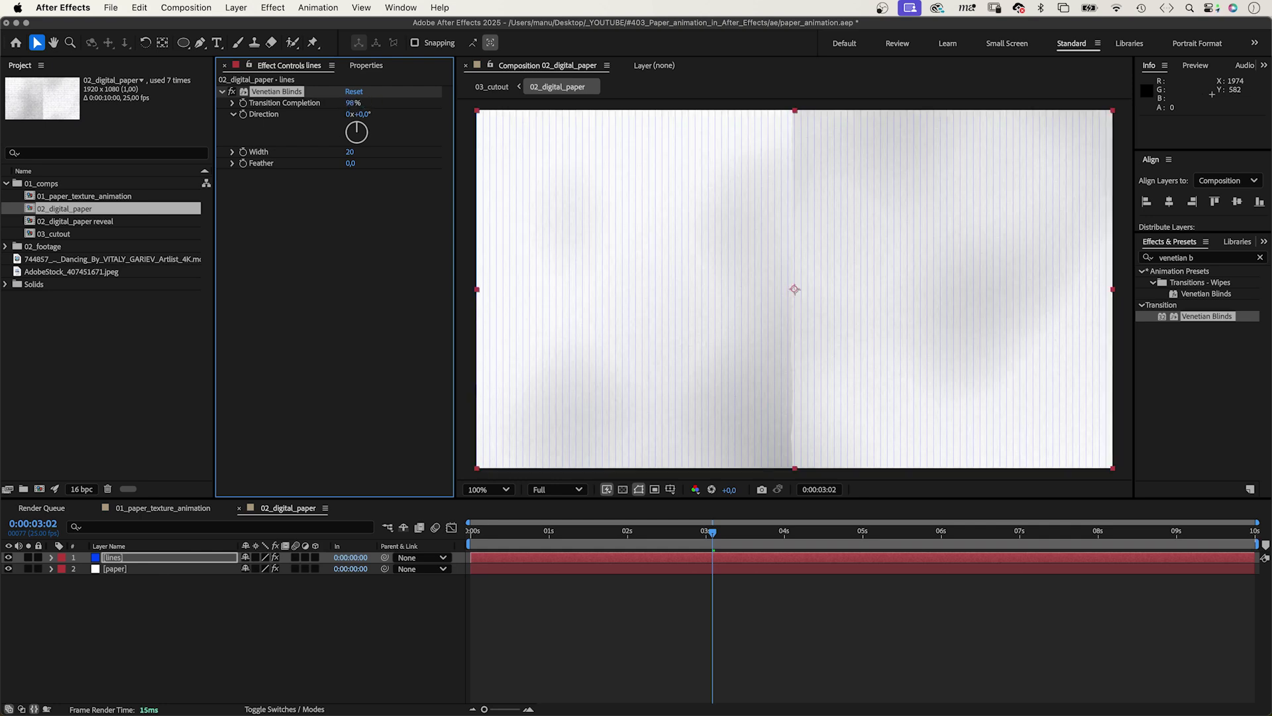
# - Set the Venetian Blinds direction to 90° and its width to 50
pyautogui.click(364, 114)
pyautogui.press('Return')
pyautogui.press('Tab')
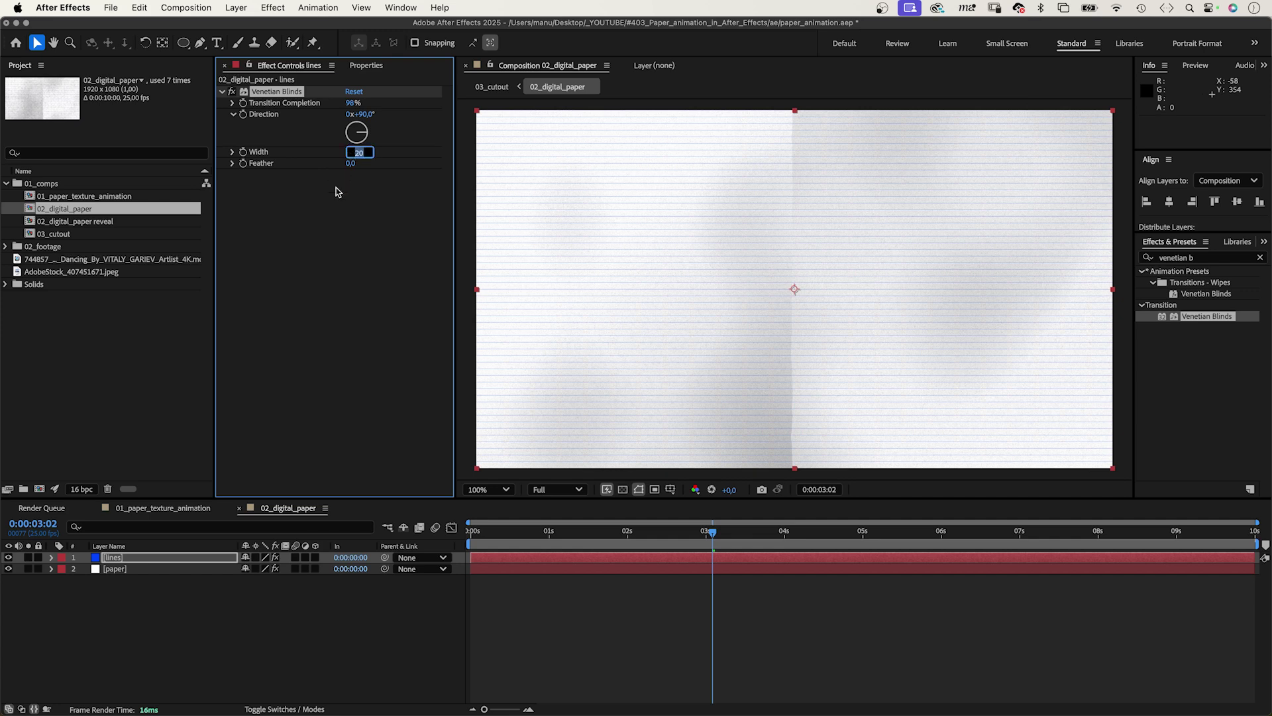
pyautogui.press('Return')
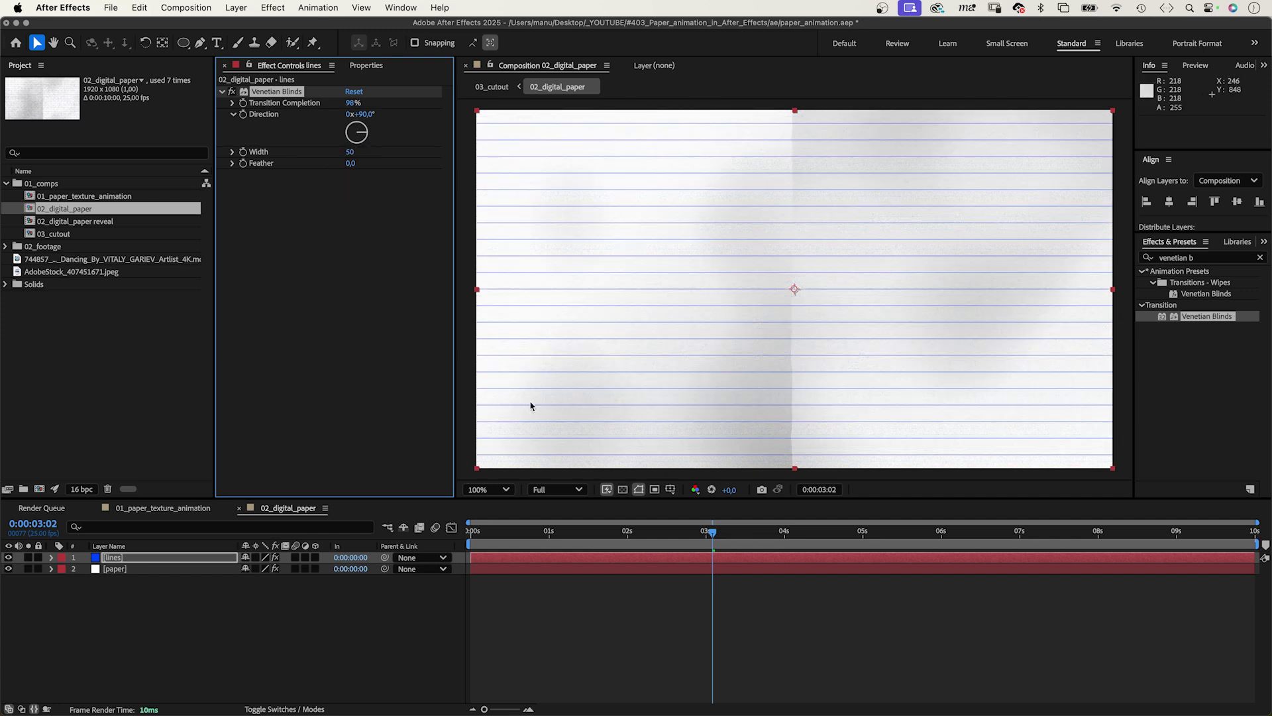
# - Copy the paper layer's Turbulent Displace effect onto the lines layer after Venetian Blinds and set the copy's amount to 1
pyautogui.click(113, 569)
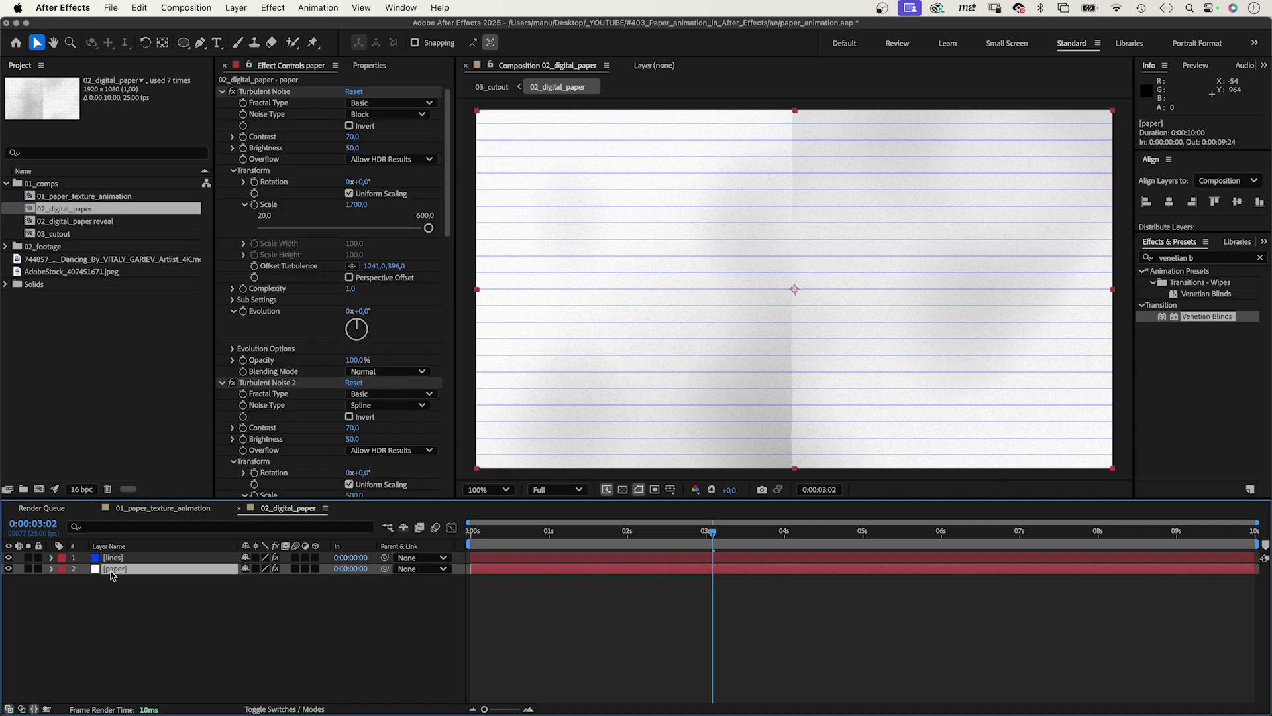
pyautogui.scroll(-10, 419, 436)
pyautogui.scroll(-5, 419, 436)
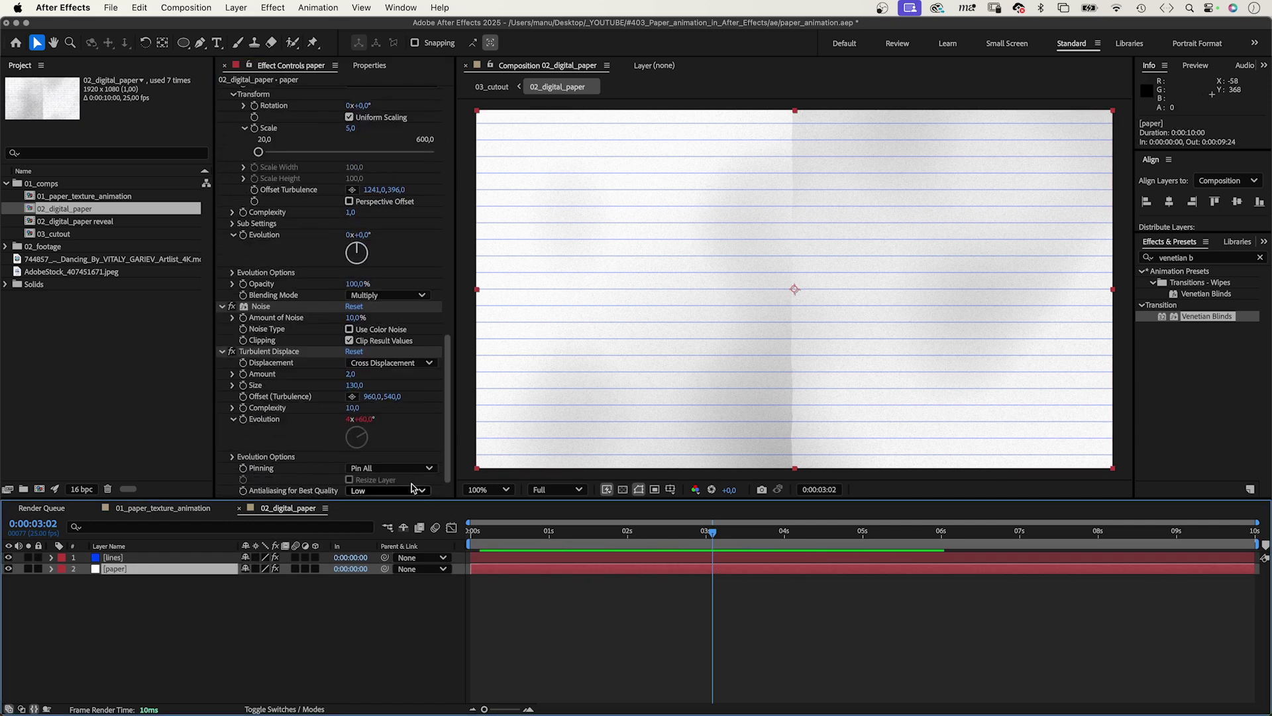
pyautogui.click(258, 353)
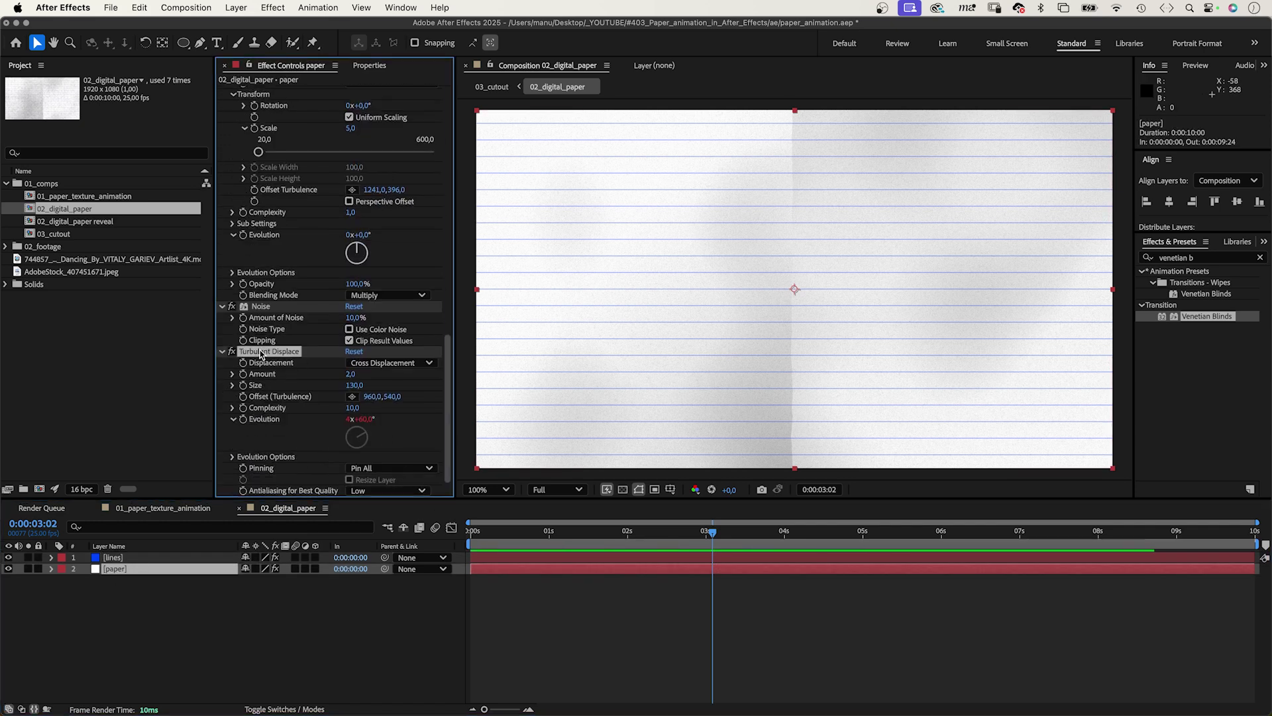
pyautogui.click(125, 560)
pyautogui.click(315, 398)
pyautogui.hotkey('ctrl', 'v')
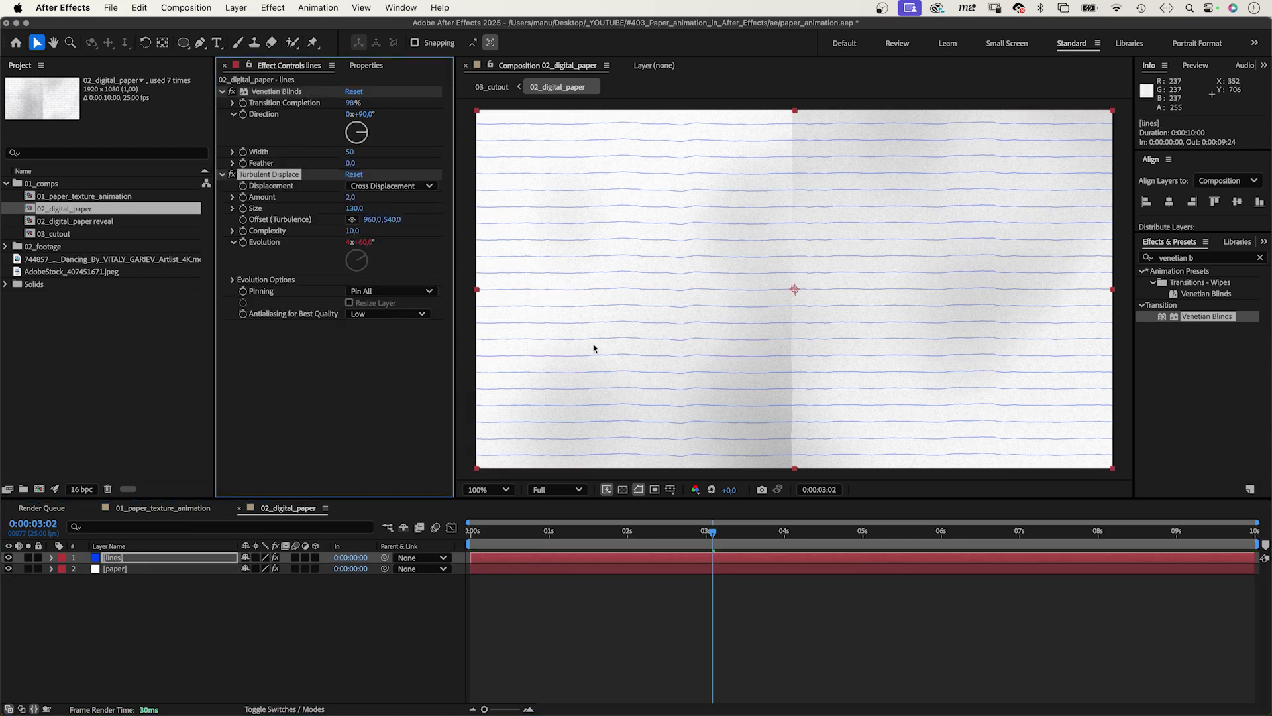
pyautogui.click(351, 198)
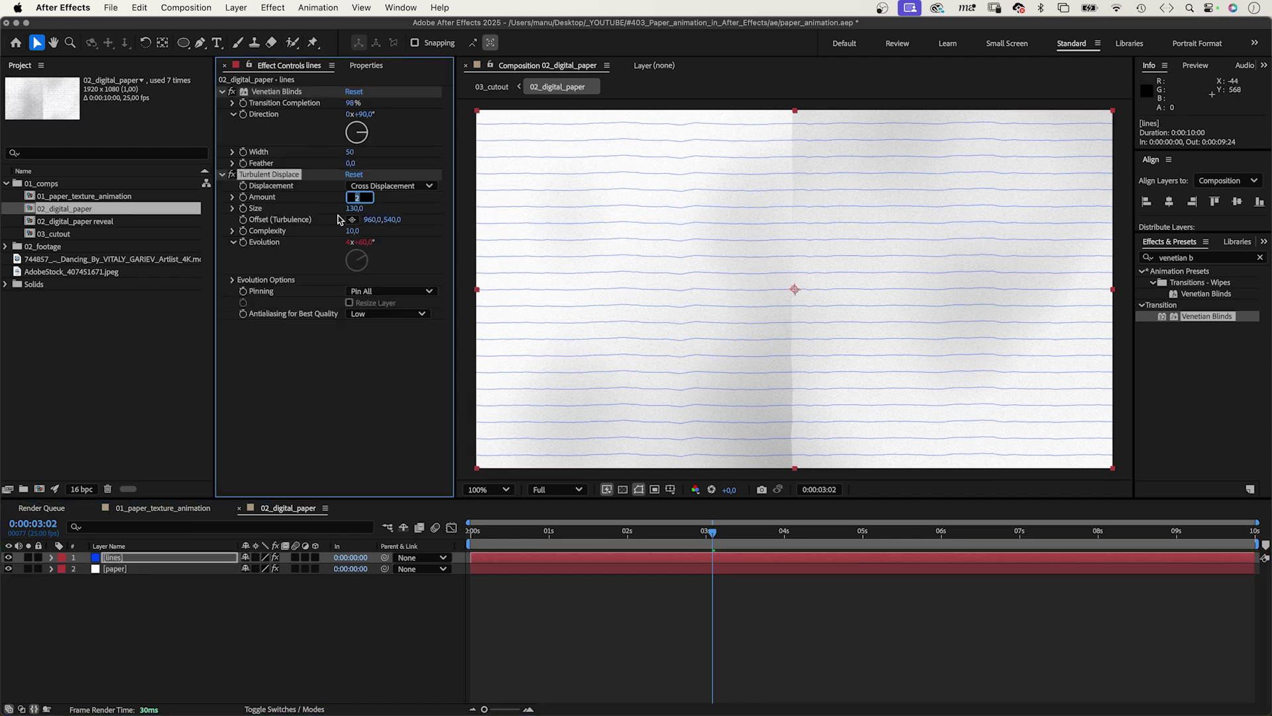
pyautogui.press('Return')
# - Duplicate the lines layer, set the copy's Venetian Blinds direction to 0° to form a grid, and preview from the start
pyautogui.press('Home')
pyautogui.hotkey('ctrl', 'd')
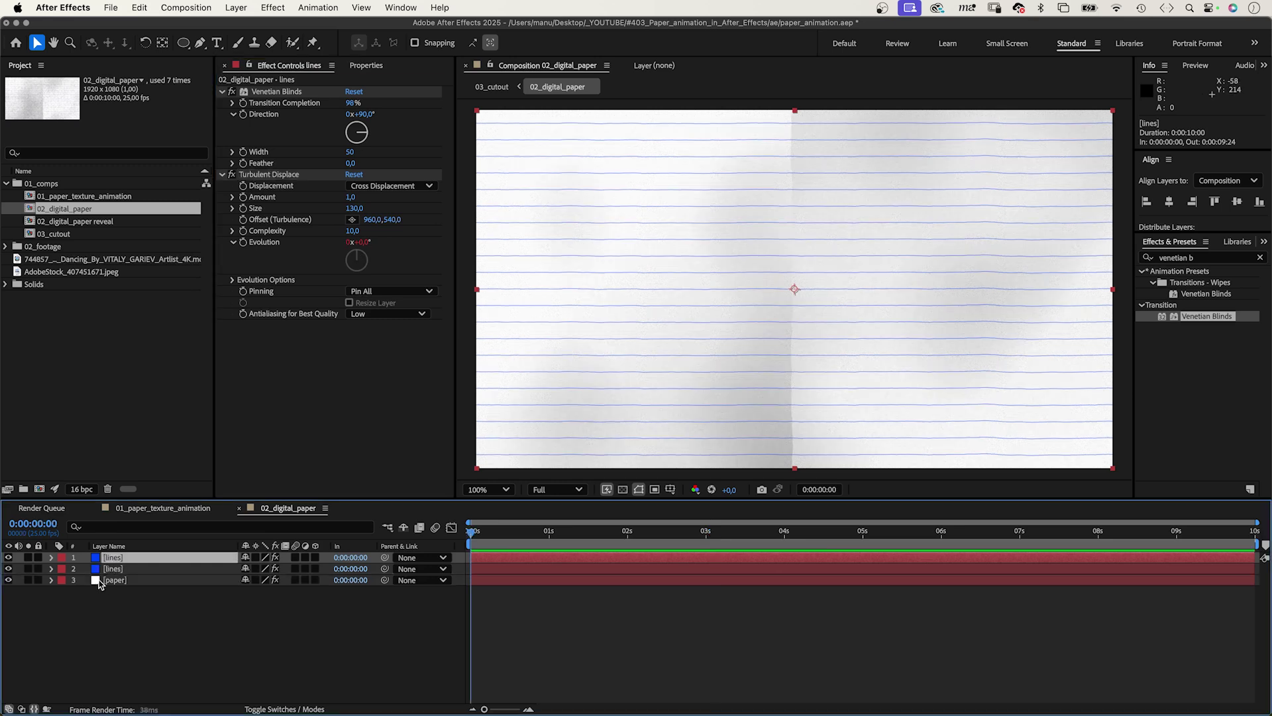
pyautogui.click(365, 115)
pyautogui.press('Return')
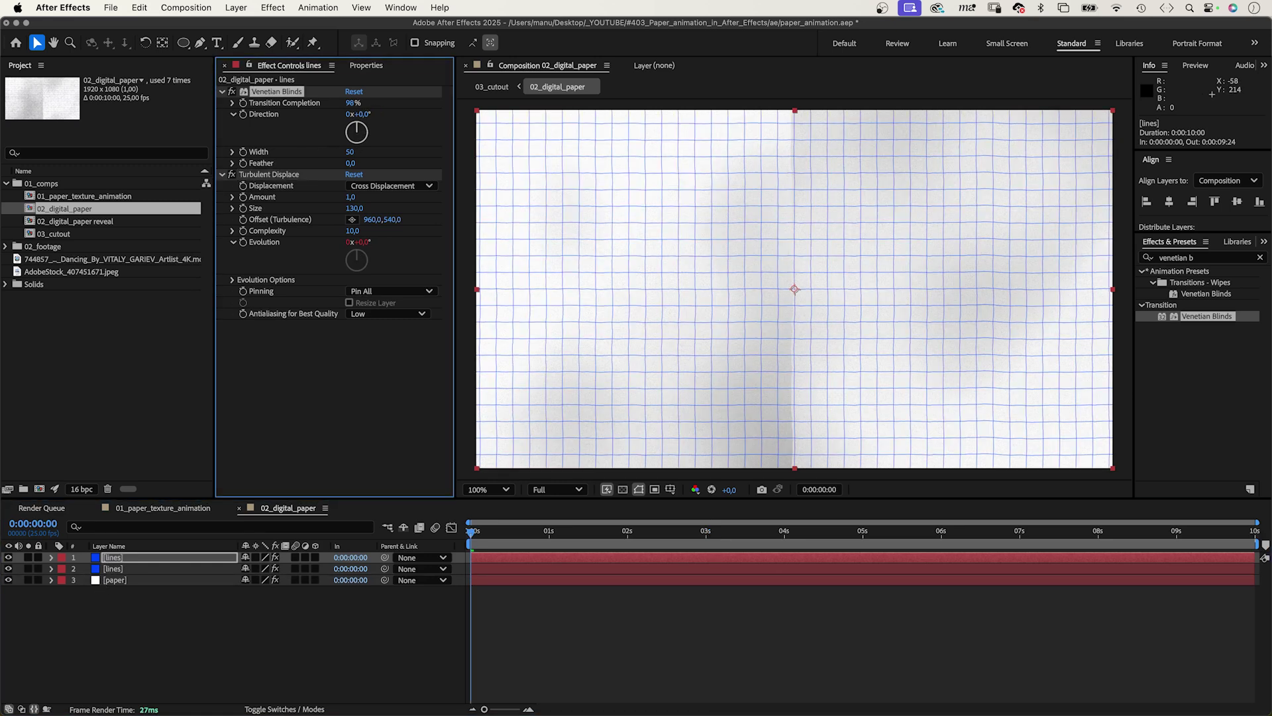
pyautogui.press('space')
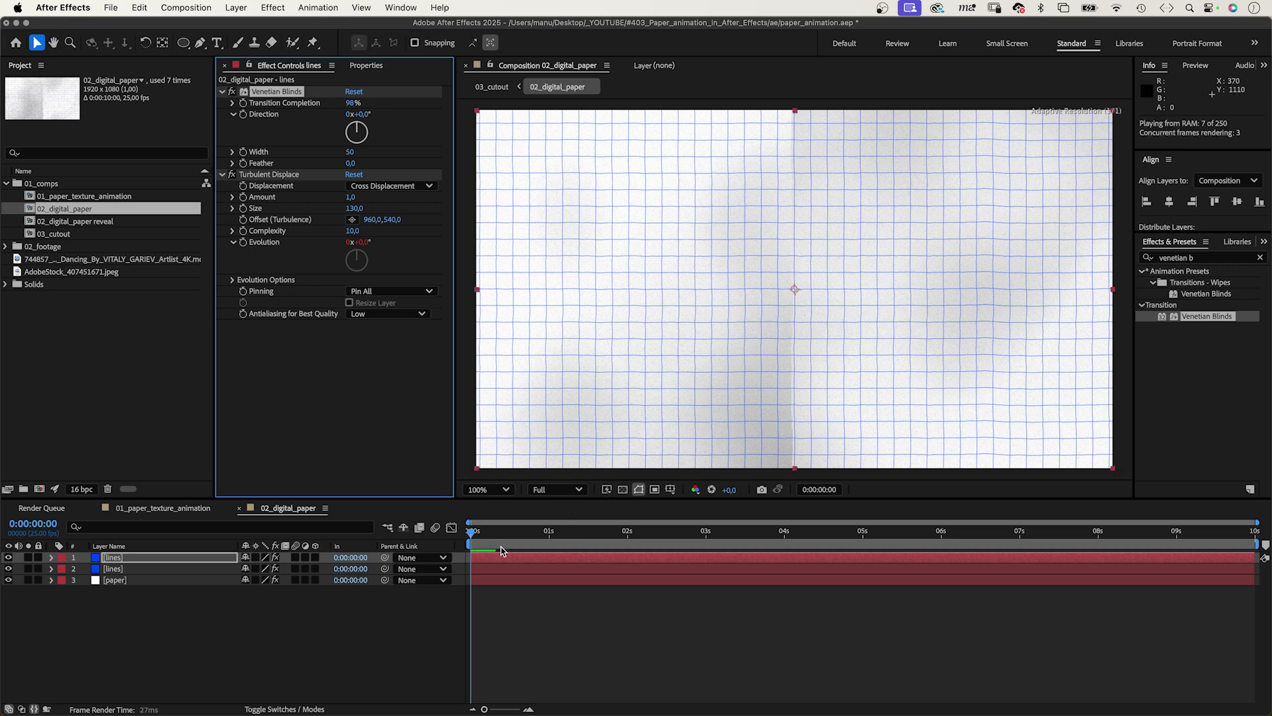
pyautogui.click(212, 597)
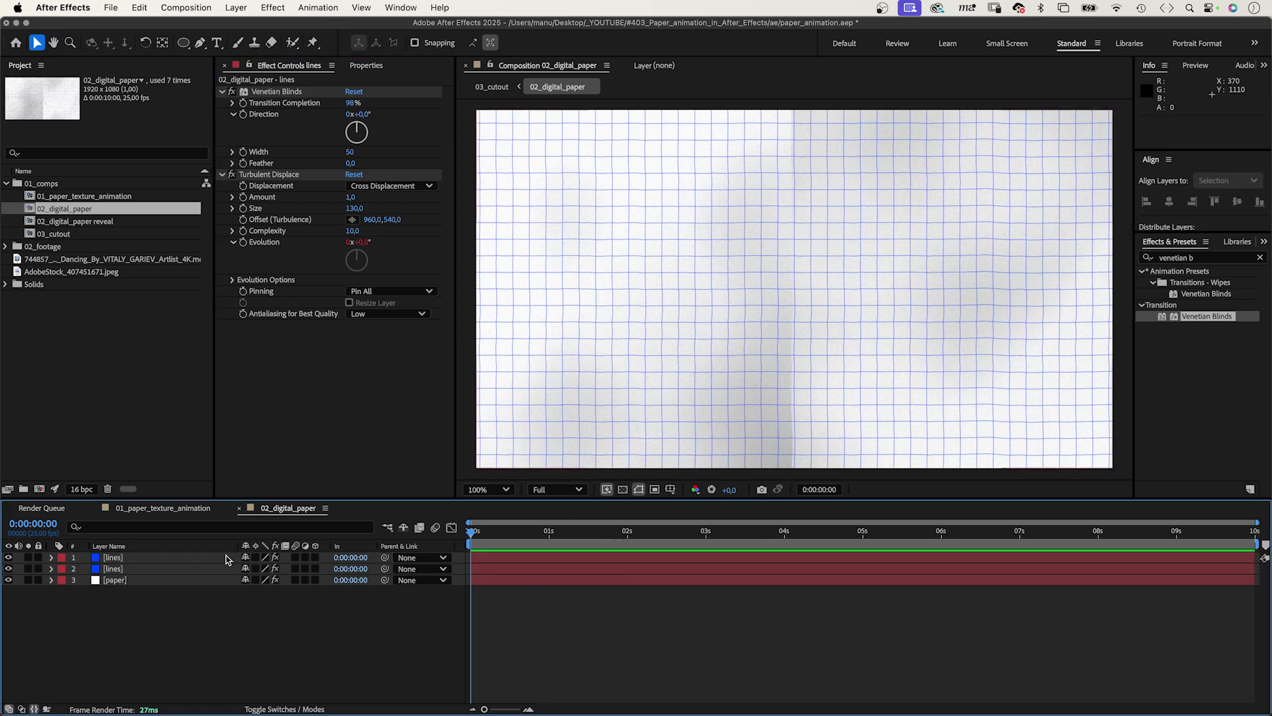
# - Add a new adjustment layer above all layers and apply Gaussian Blur to it
pyautogui.click(229, 7)
pyautogui.moveTo(252, 27)
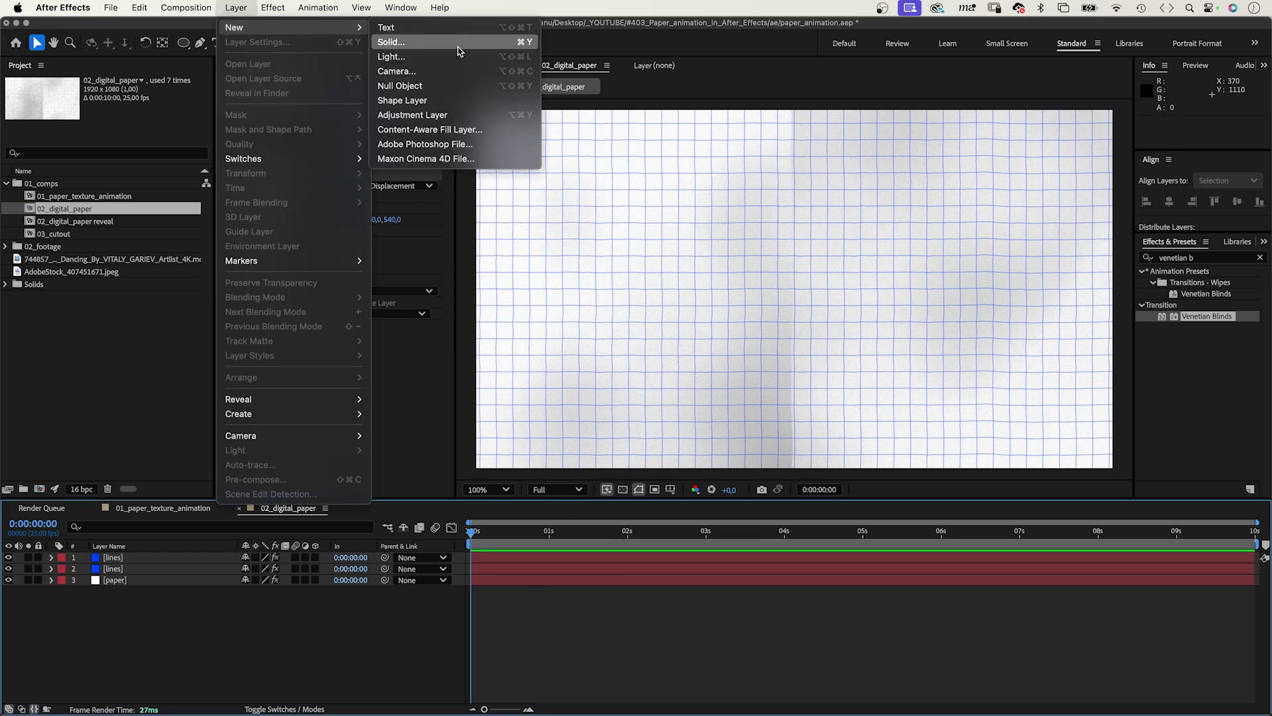
pyautogui.click(468, 116)
pyautogui.click(1209, 257)
pyautogui.write('gaussian')
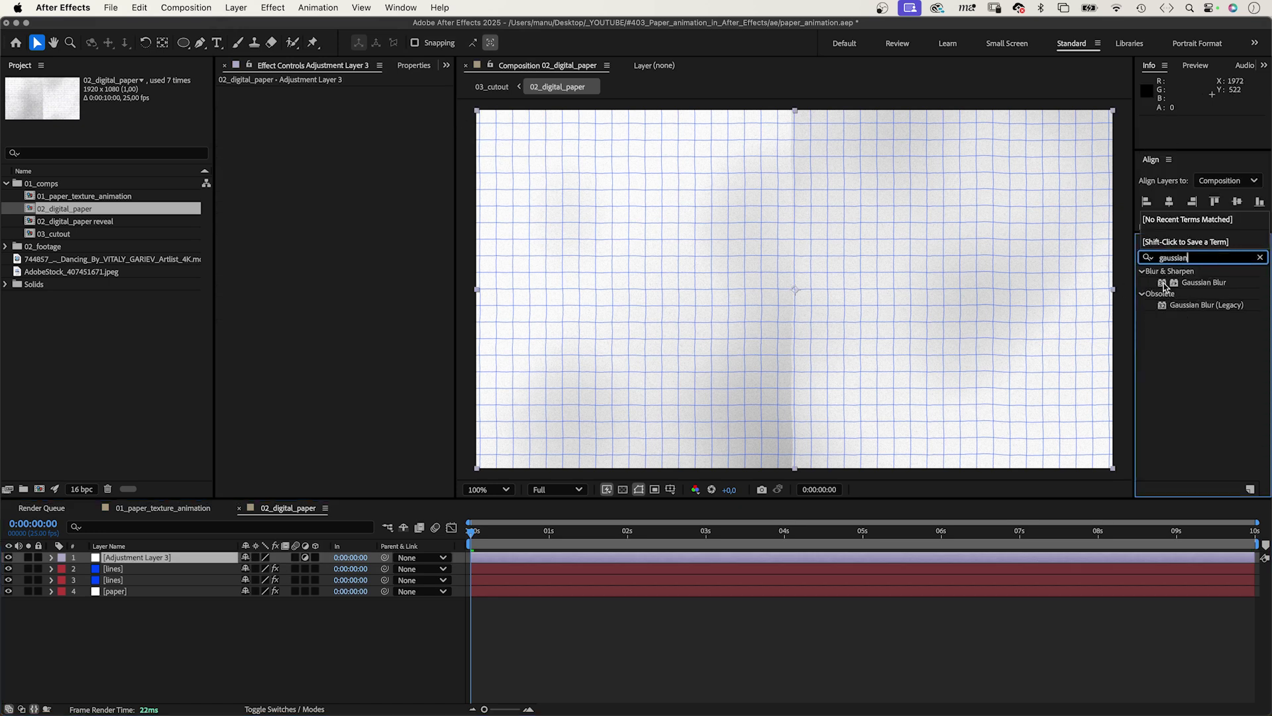
pyautogui.moveTo(1164, 285); pyautogui.dragTo(199, 564)
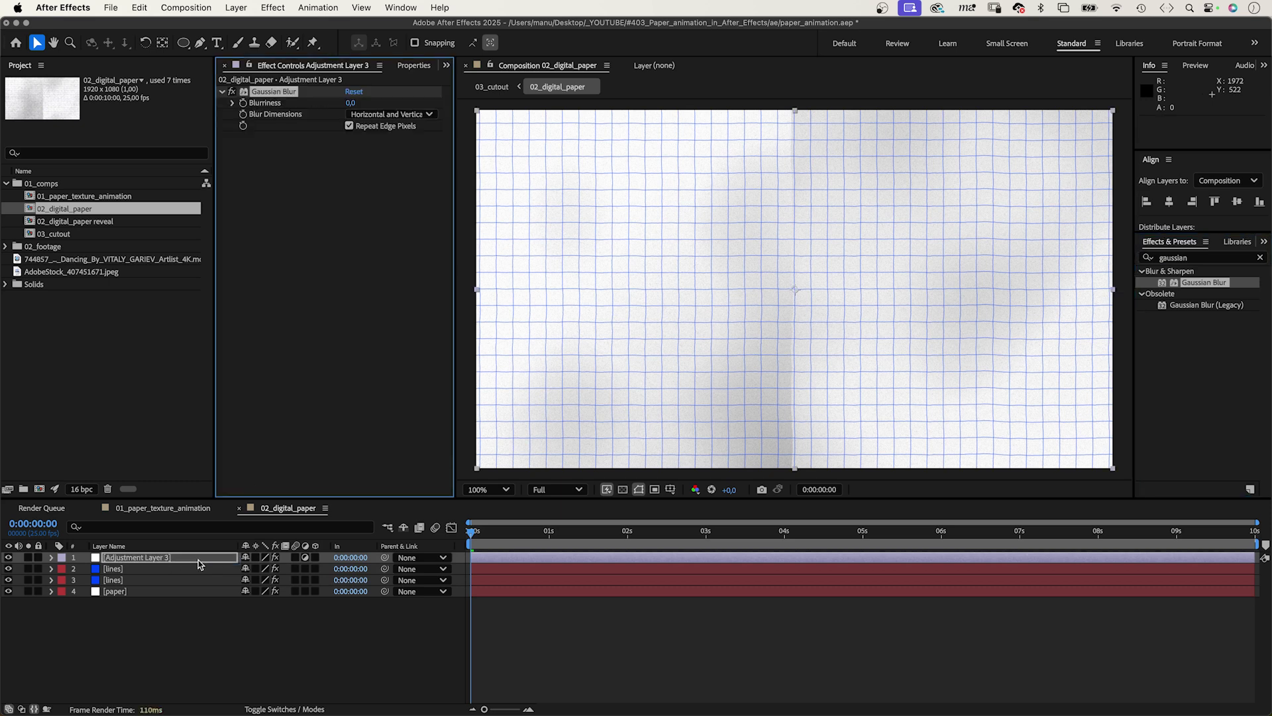
# - Set the adjustment layer's Gaussian Blur blurriness to 30 and turn off Repeat Edge Pixels
pyautogui.click(350, 102)
pyautogui.write('30')
pyautogui.press('Return')
pyautogui.click(349, 126)
# - Create a new 1920 x 1080 solid named "blur matte" above all layers
pyautogui.click(136, 651)
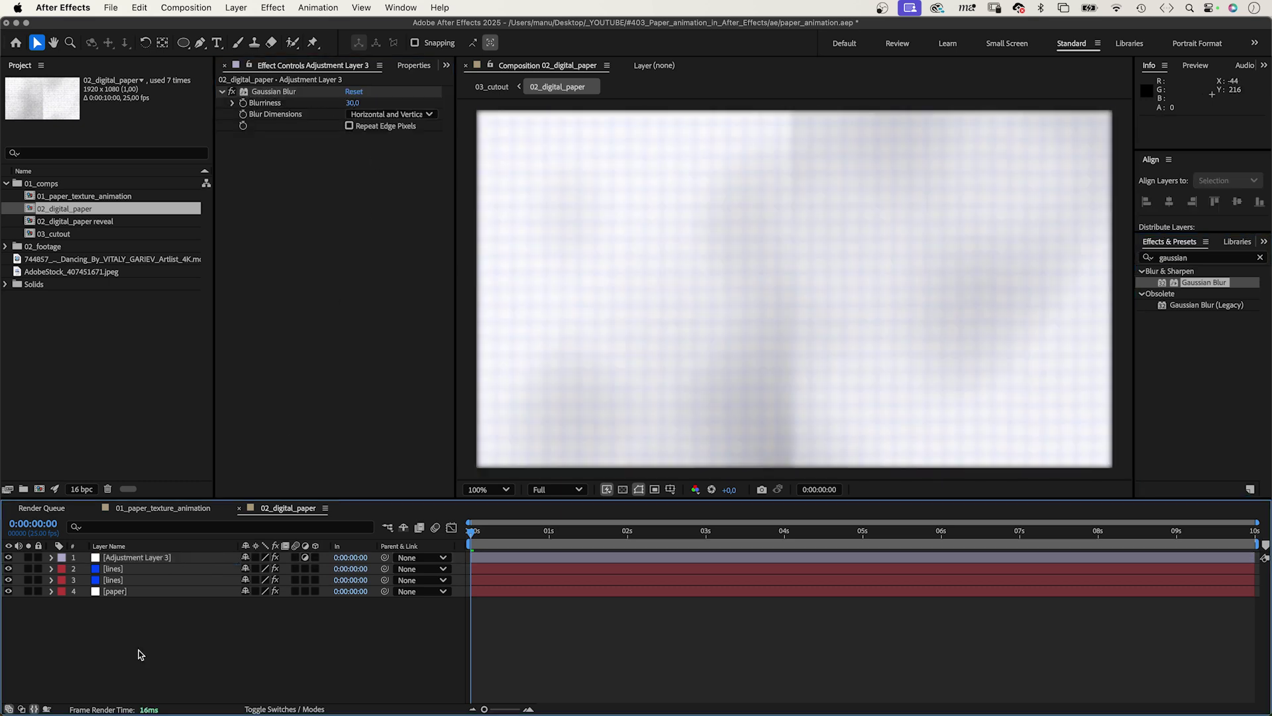
pyautogui.press('super+y')
pyautogui.write('blur matte')
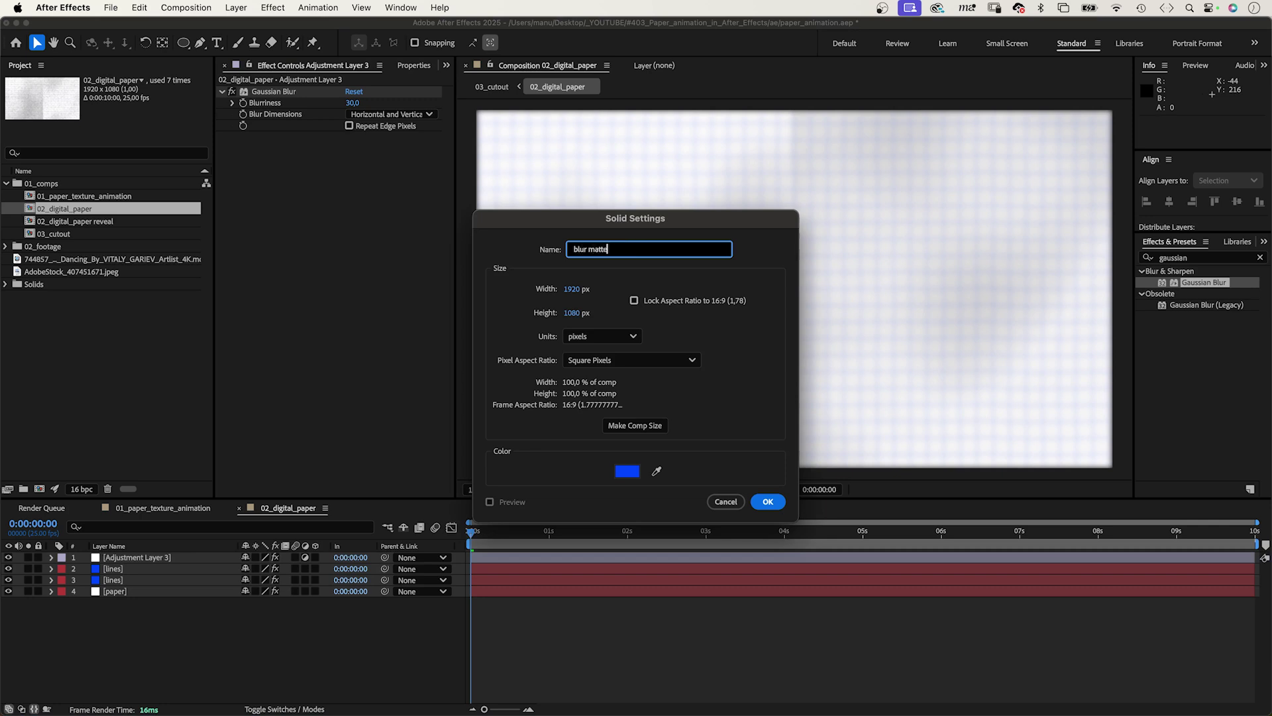
pyautogui.press('Return')
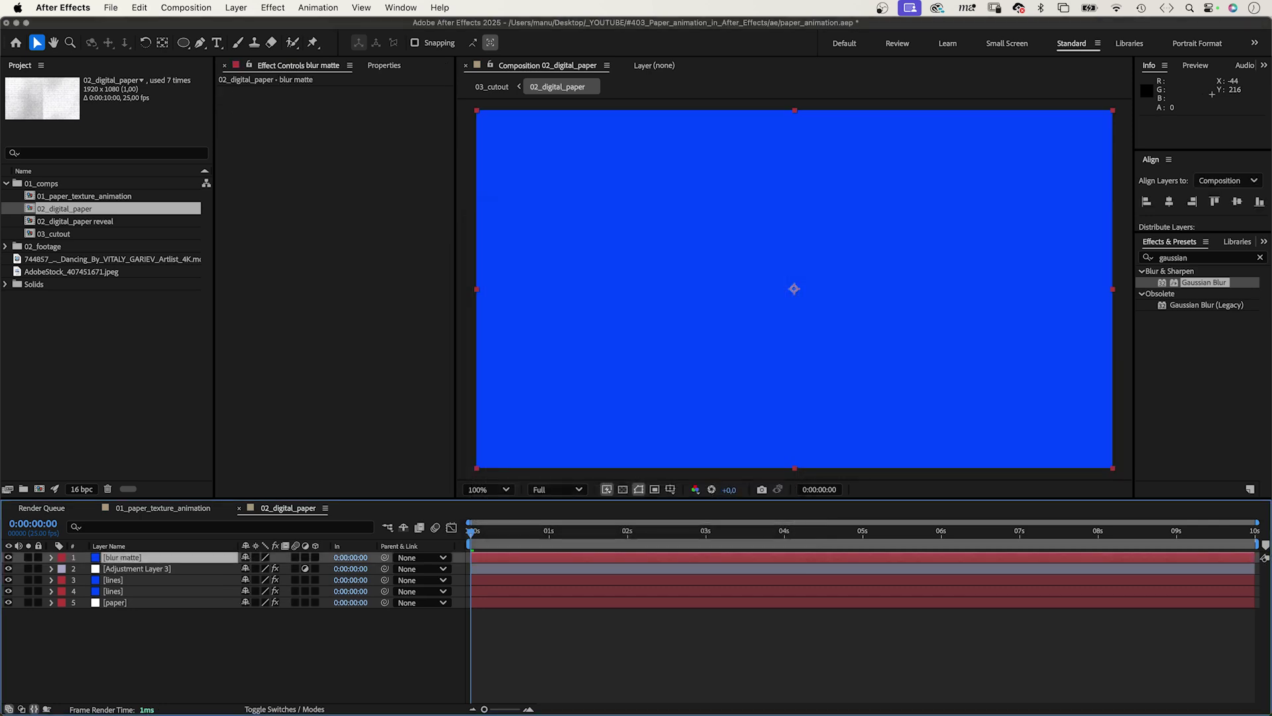
# - Copy the paper layer's Turbulent Noise 2 effect onto the blur matte layer and set its blending mode to Normal
pyautogui.click(118, 603)
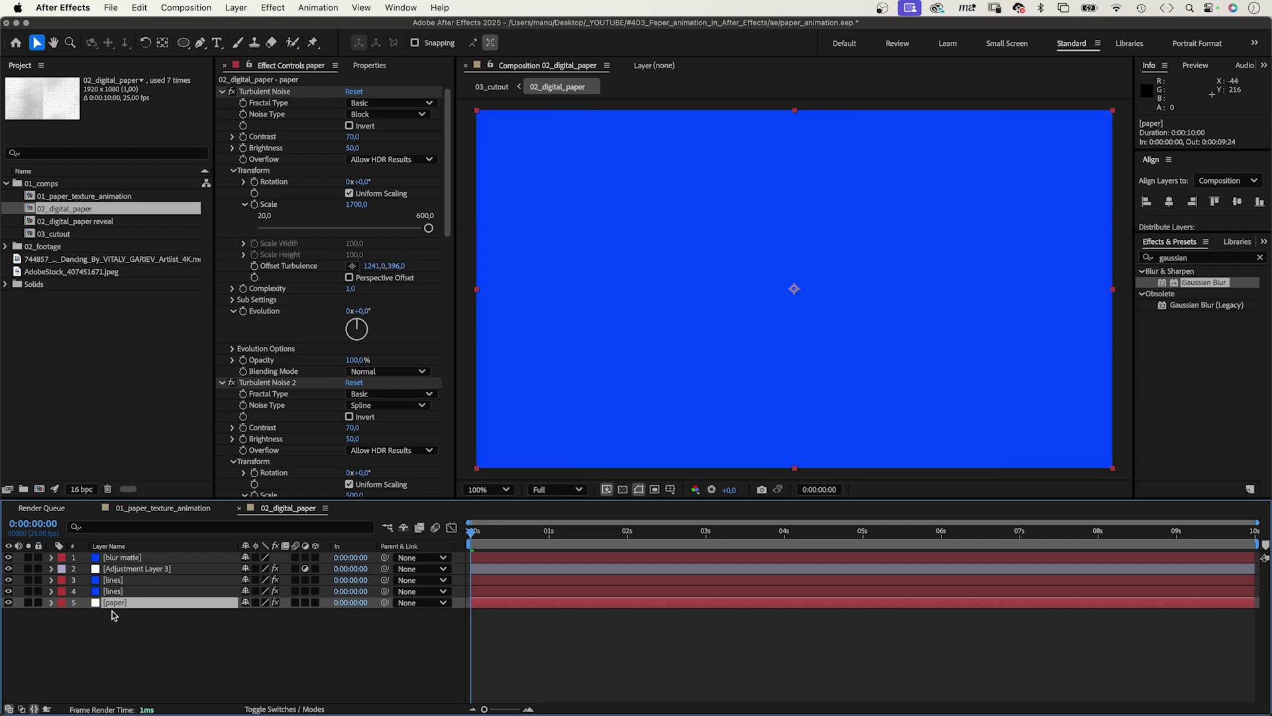
pyautogui.click(275, 385)
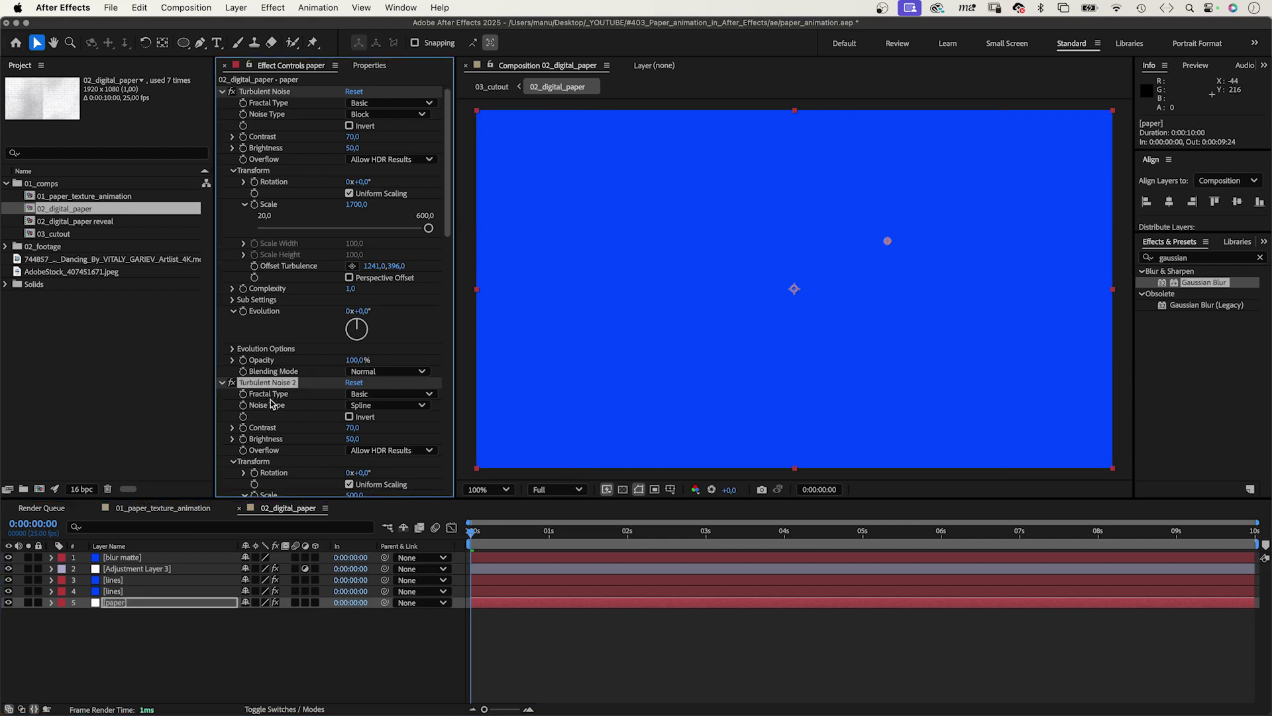
pyautogui.click(129, 558)
pyautogui.press('super+v')
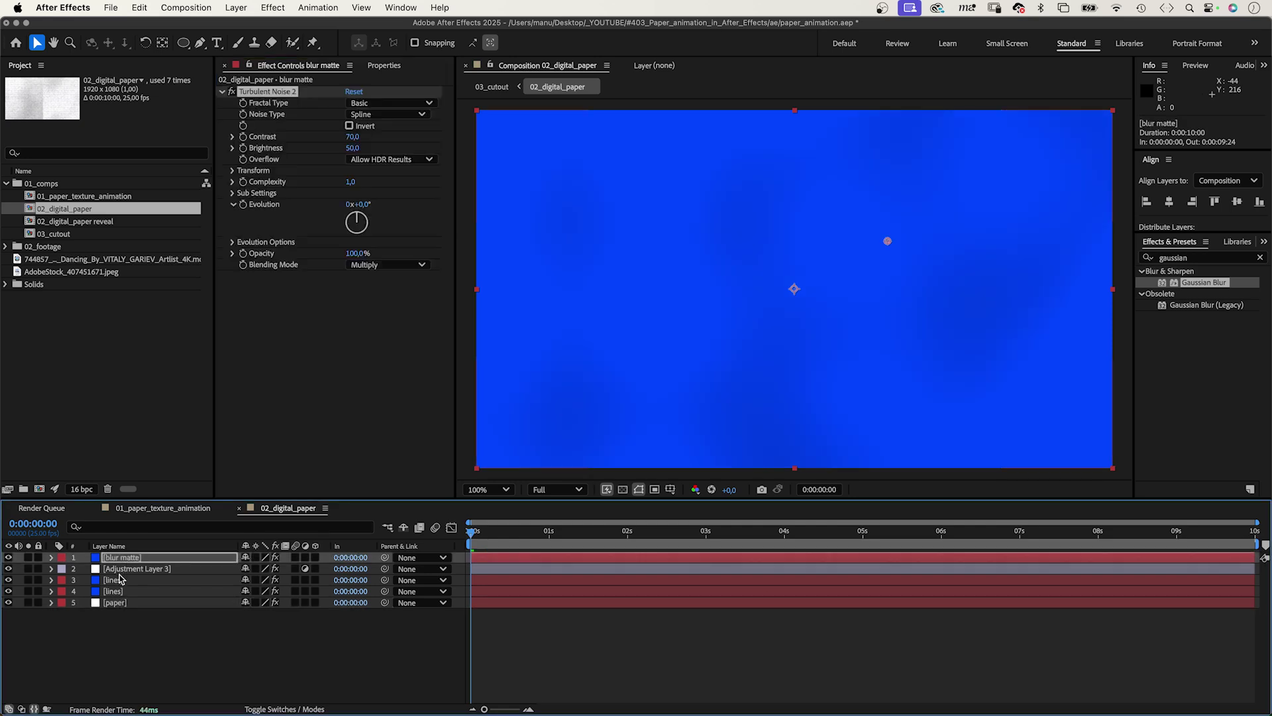
pyautogui.click(384, 265)
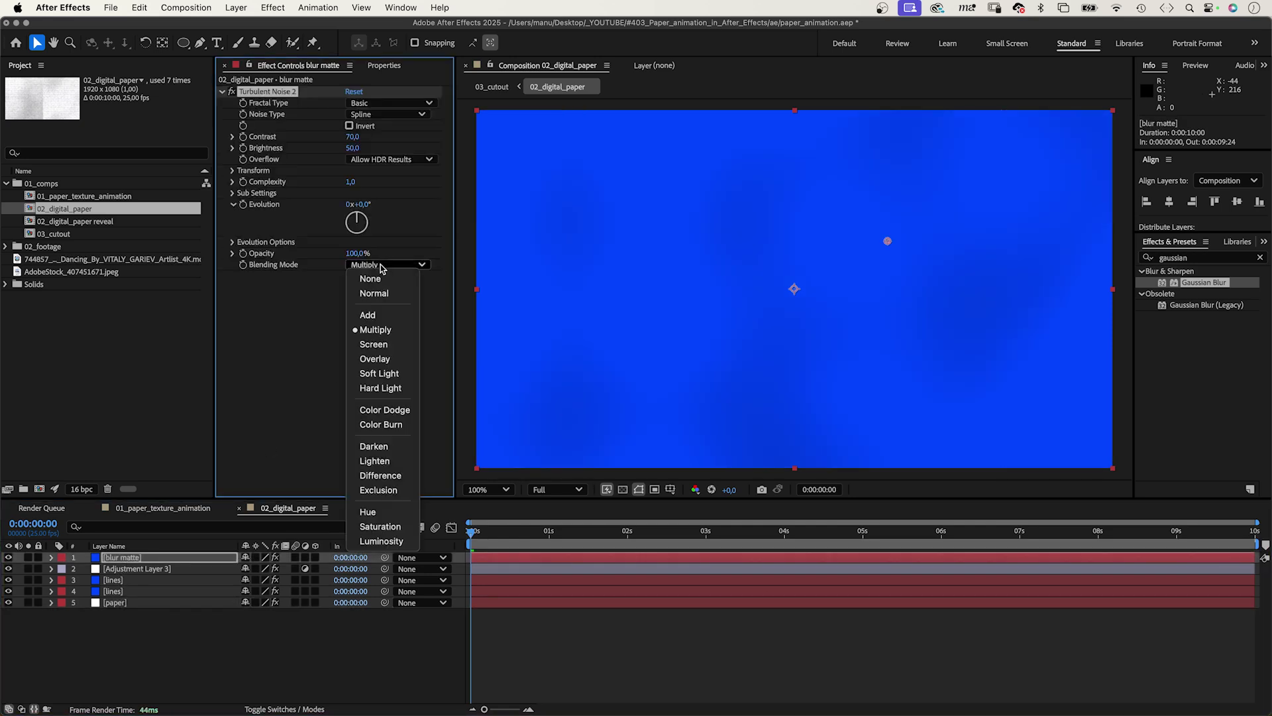
pyautogui.click(381, 300)
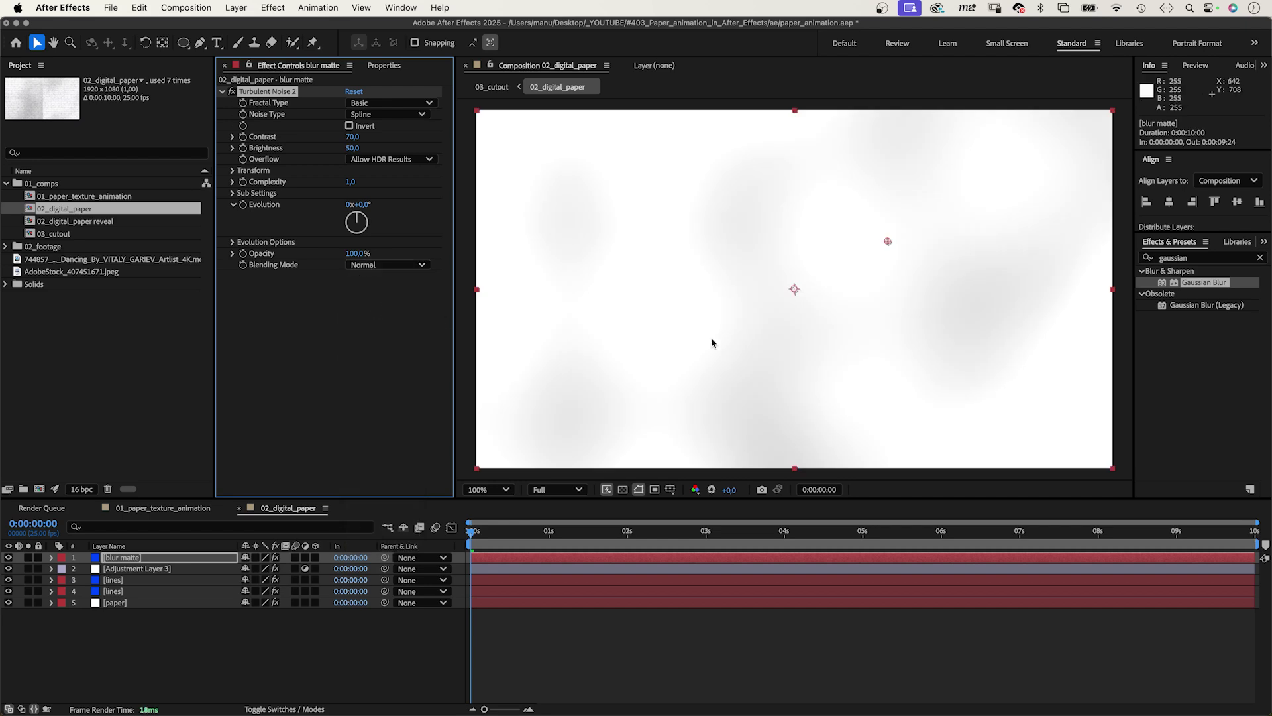
# - Set the blur matte noise contrast to 406 and its brightness to 0
pyautogui.moveTo(352, 136)
pyautogui.mouseDown()
pyautogui.moveTo(497, 136)
pyautogui.moveTo(352, 150)
pyautogui.mouseUp()
pyautogui.click(353, 147)
pyautogui.write('0')
pyautogui.press('Return')
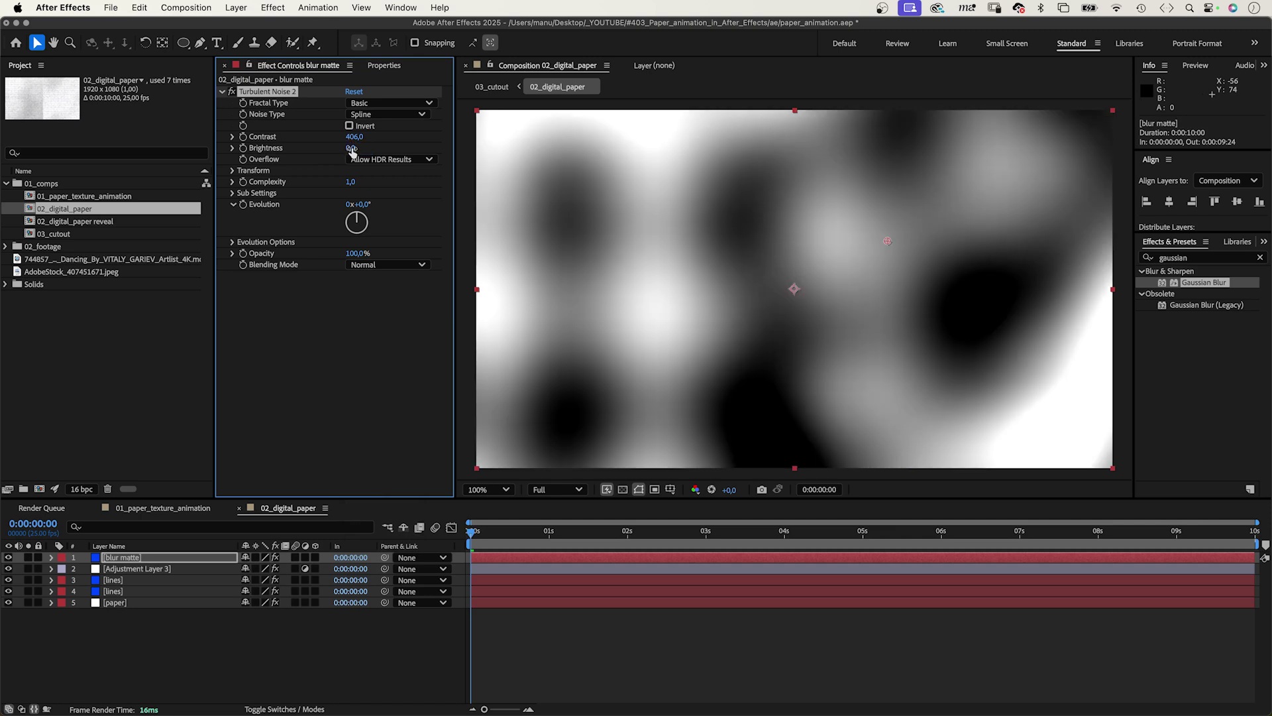
# - Rename the adjustment layer with the Gaussian Blur as "blur"
pyautogui.click(157, 568)
pyautogui.press('Return')
pyautogui.write('bl')
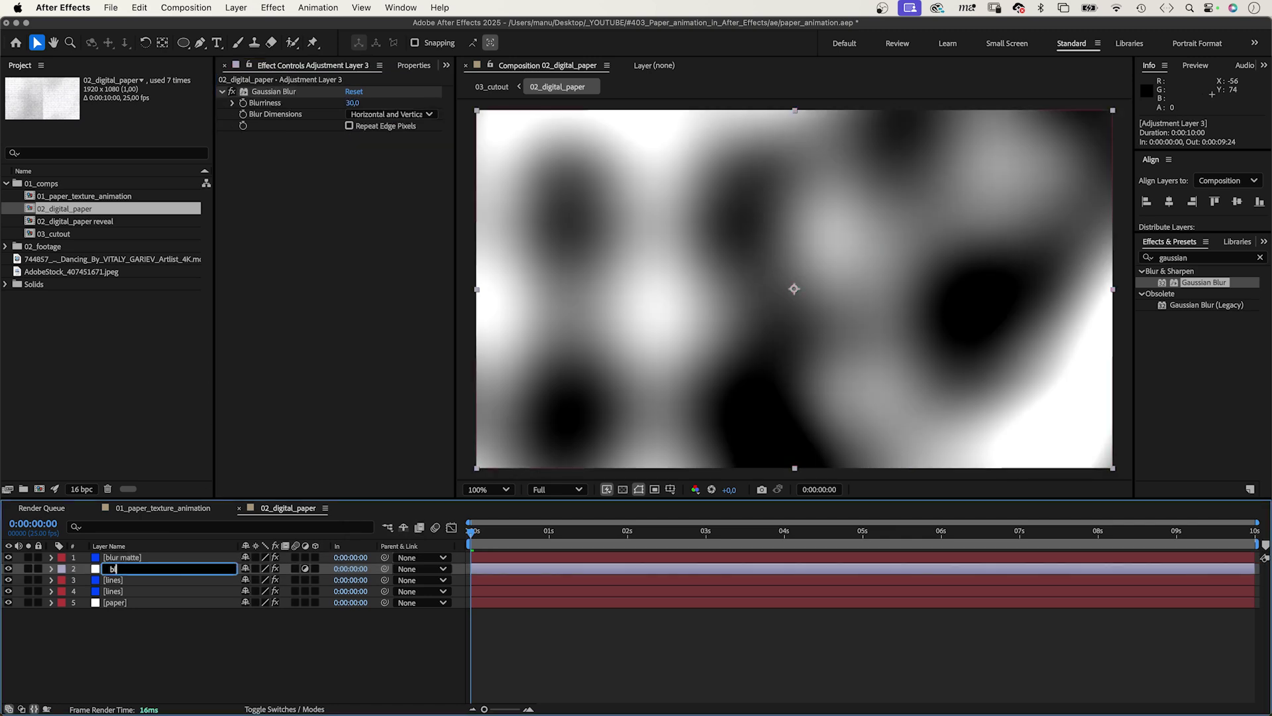
pyautogui.write('ur')
pyautogui.press('Return')
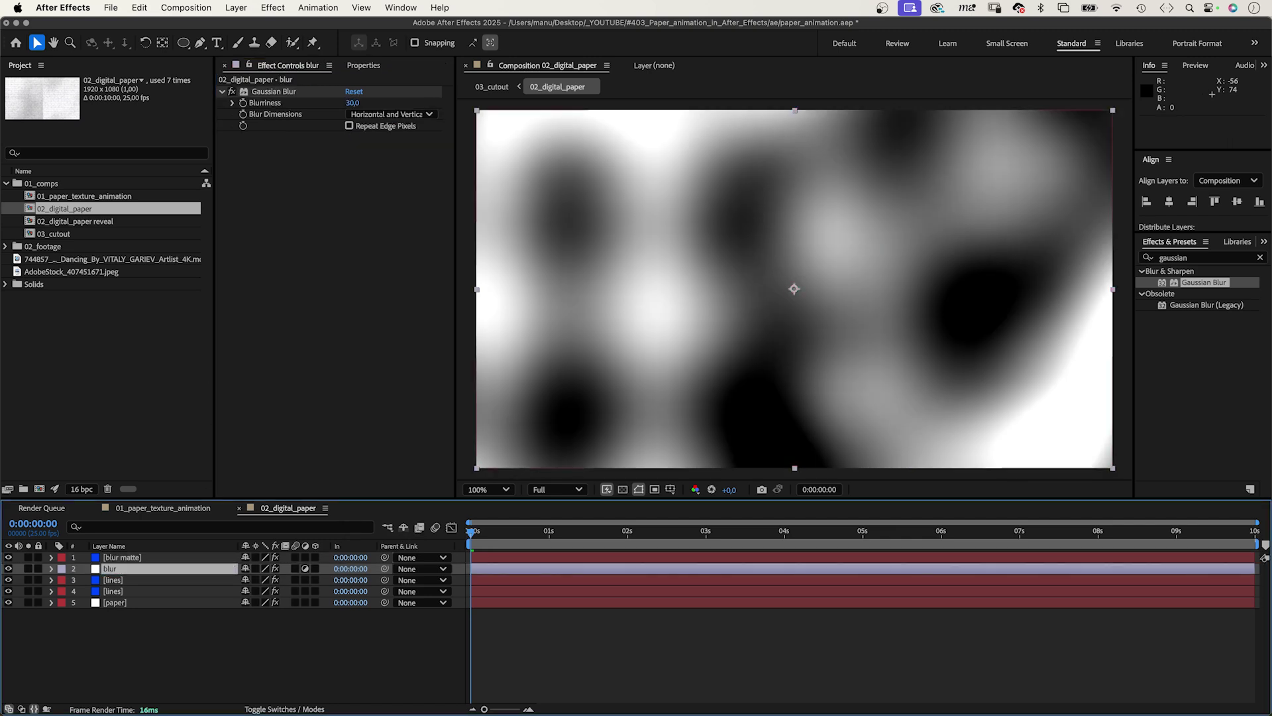
# - Use the blur matte layer as the track matte of the blur layer and switch it to a luma matte
pyautogui.click(295, 709)
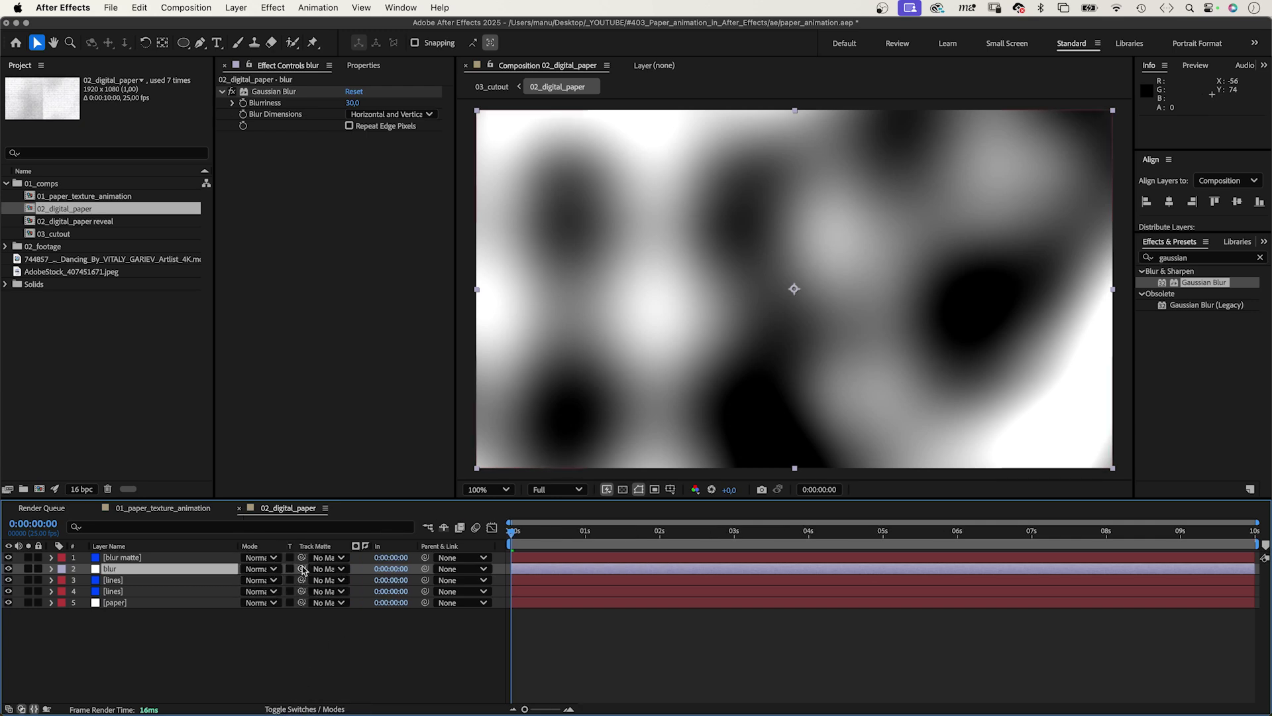
pyautogui.moveTo(302, 569); pyautogui.dragTo(167, 563)
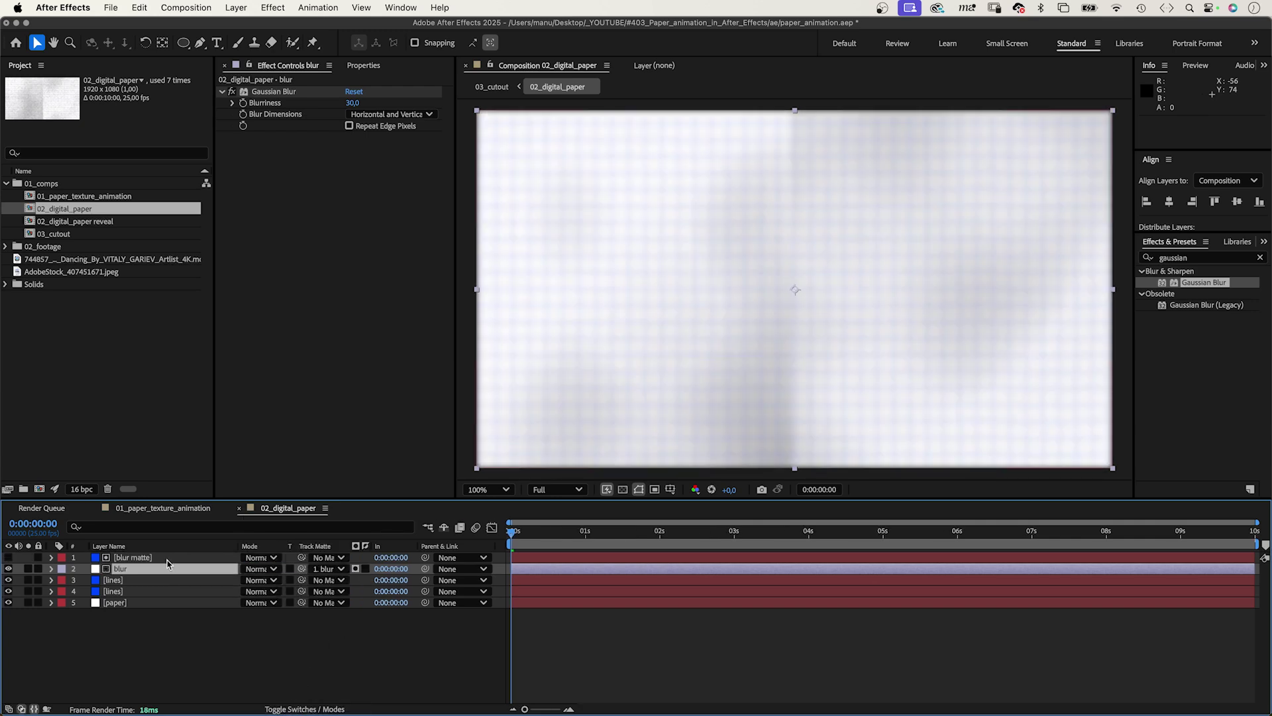
pyautogui.click(168, 562)
pyautogui.click(355, 568)
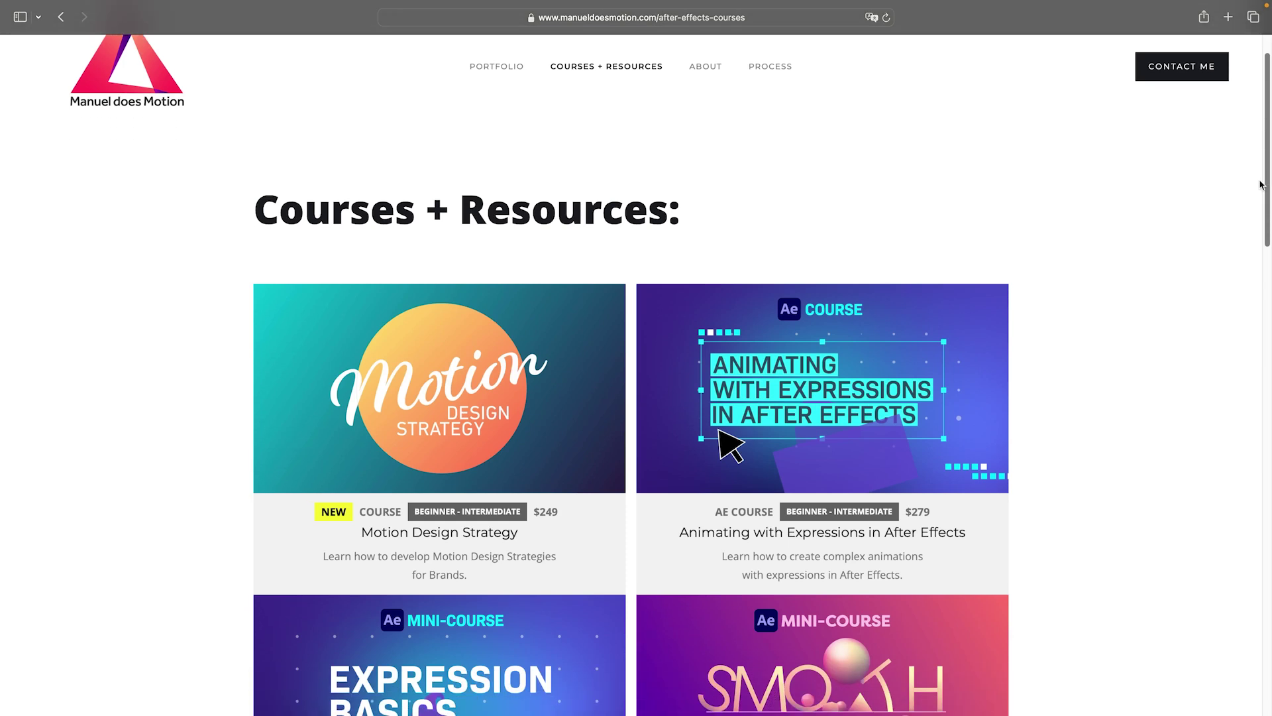
# - Switch to the web browser and look through the After Effects courses, free sheets and project files on offer
pyautogui.scroll(-5, 1252, 279)
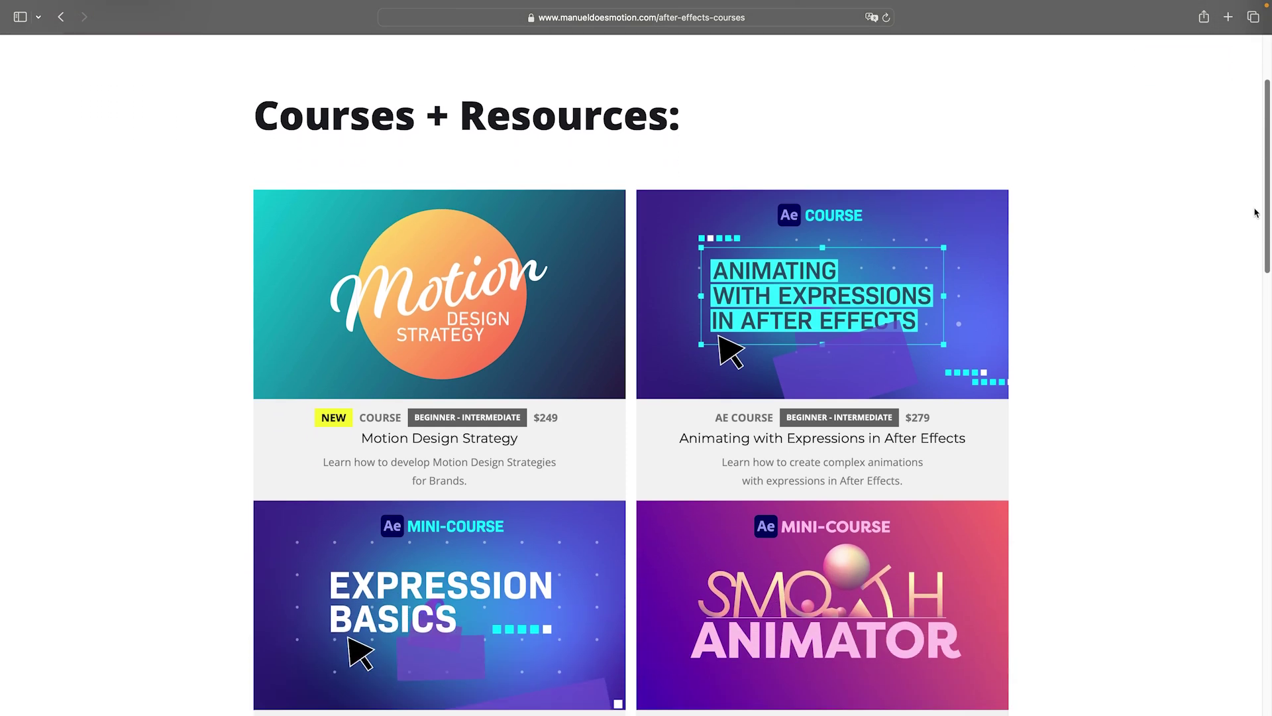
pyautogui.scroll(-2, 1249, 298)
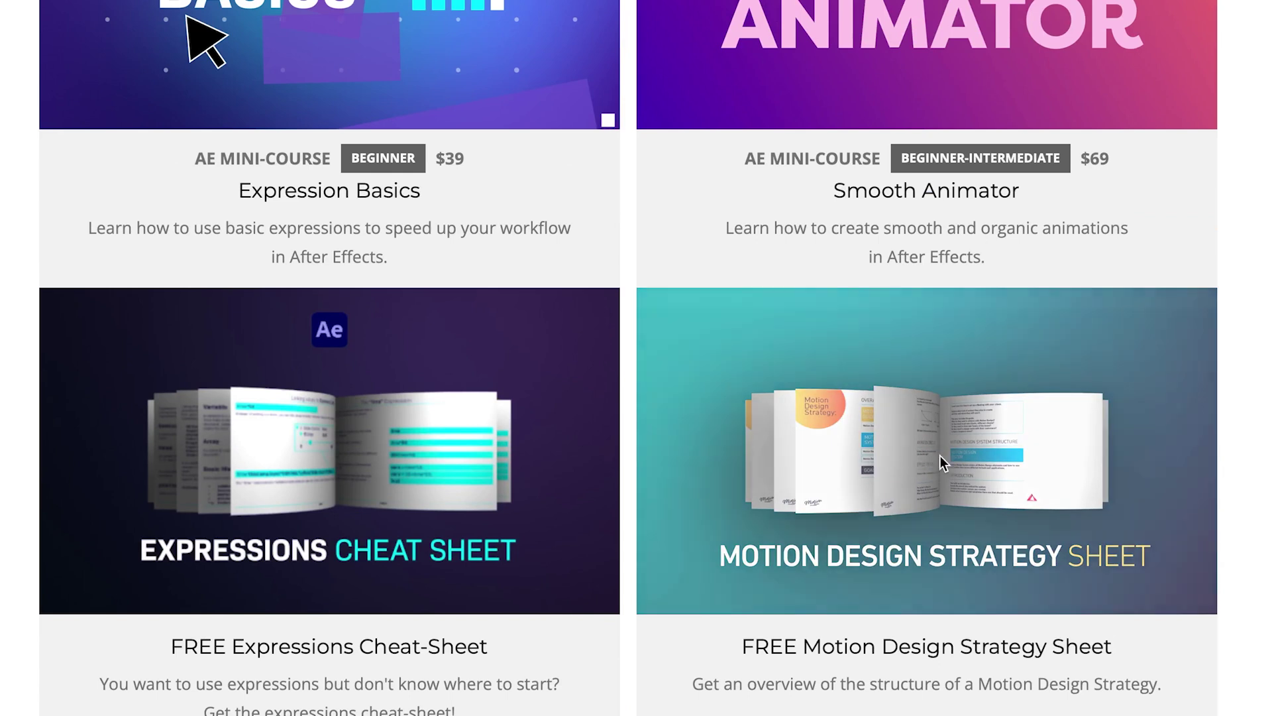
pyautogui.click(942, 464)
pyautogui.click(499, 40)
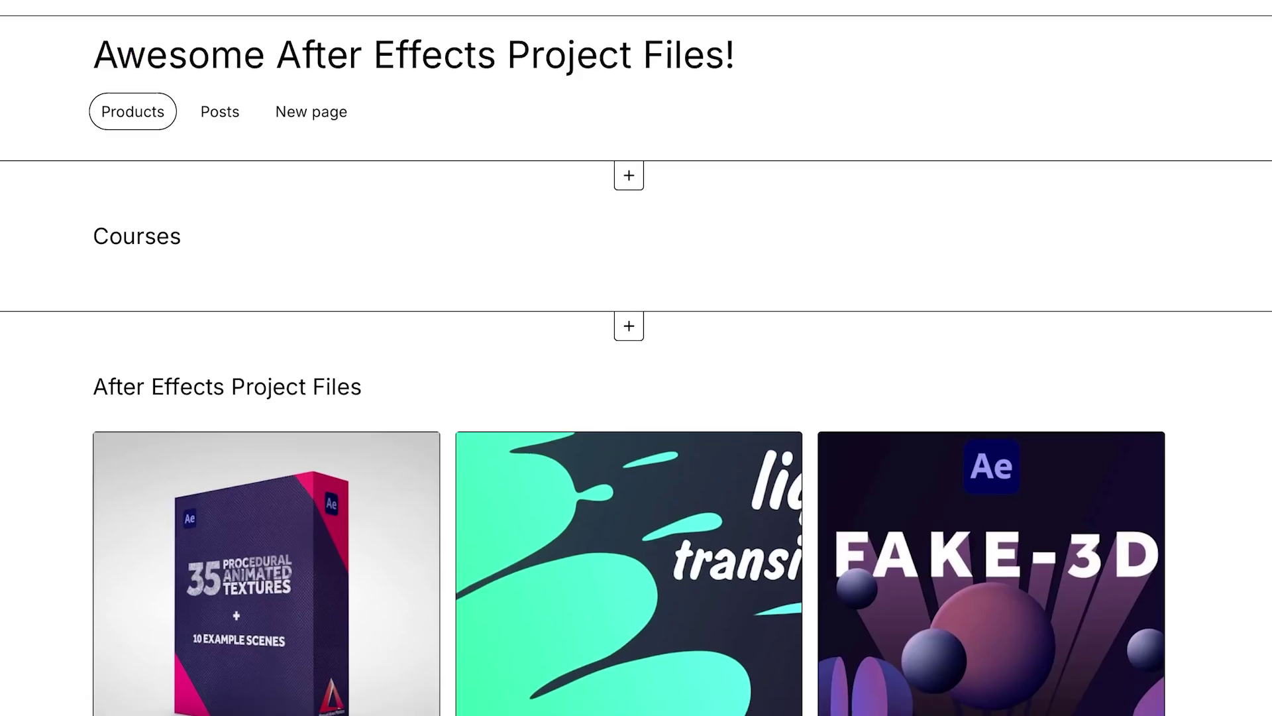
pyautogui.scroll(-10, 636, 358)
pyautogui.scroll(-20, 636, 358)
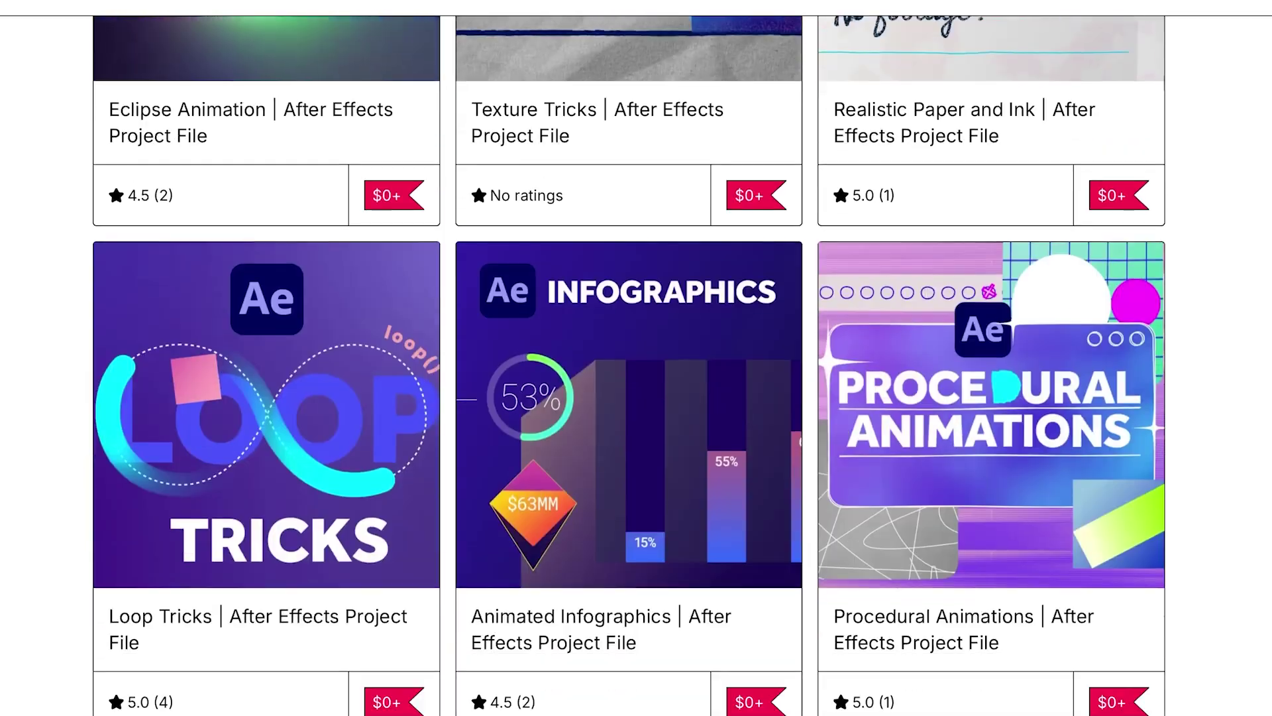
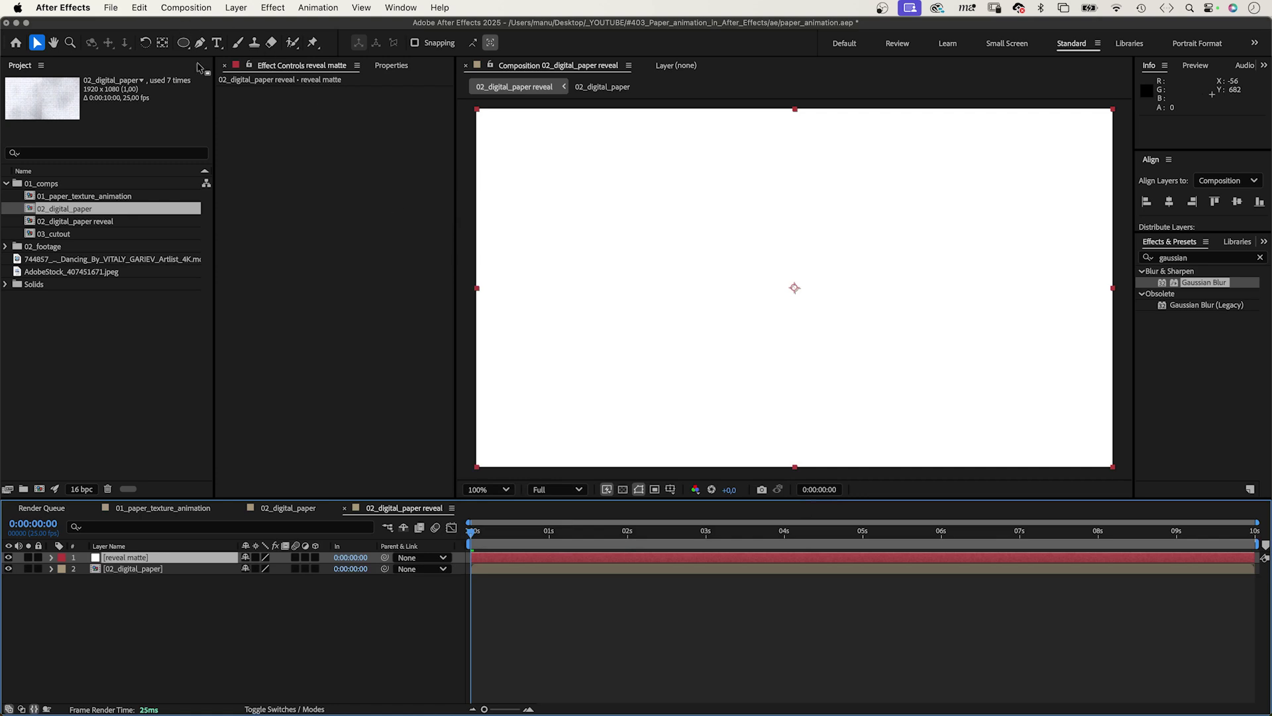
# - Draw a small closed, irregular six-point mask with the Pen tool near the centre of the reveal matte layer
pyautogui.click(199, 43)
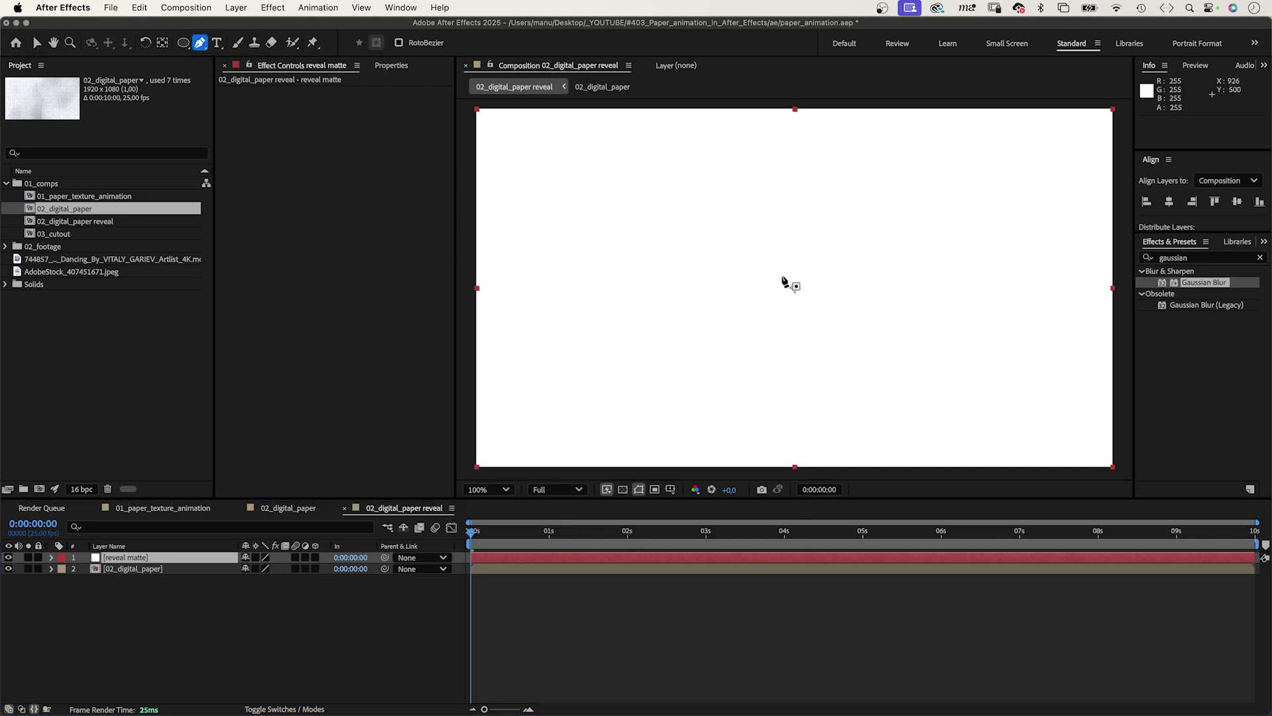
pyautogui.click(787, 269)
pyautogui.click(777, 286)
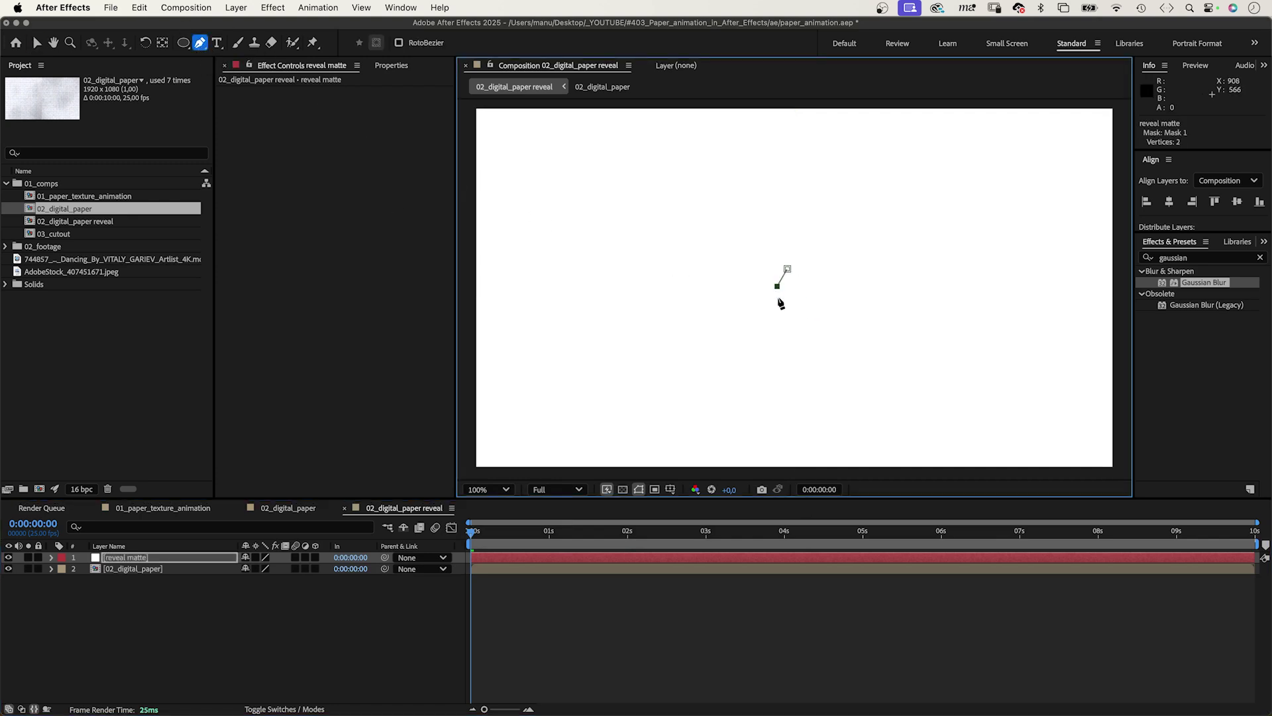
pyautogui.click(819, 305)
pyautogui.click(809, 281)
pyautogui.click(787, 269)
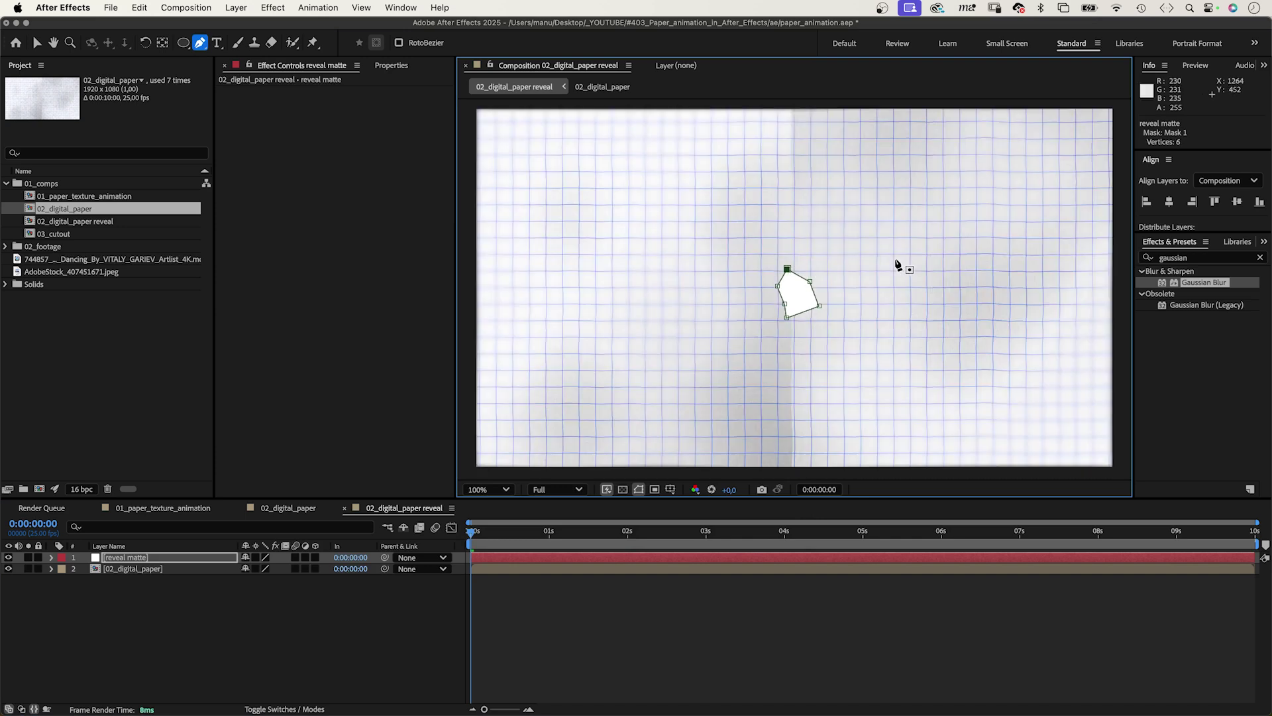
pyautogui.press('v')
# - Reveal the properties of the reveal matte's mask and set a Mask Path keyframe at 0:00:00:00
pyautogui.click(51, 557)
pyautogui.click(64, 569)
pyautogui.click(75, 579)
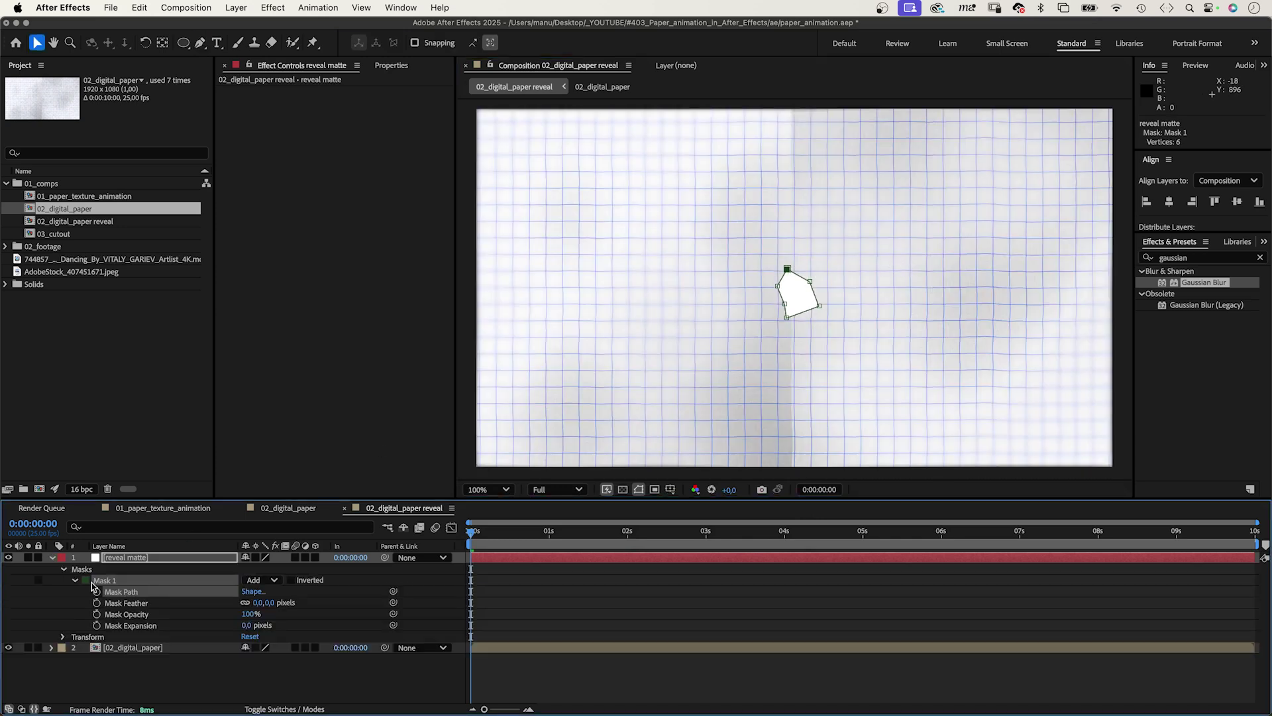
pyautogui.click(96, 591)
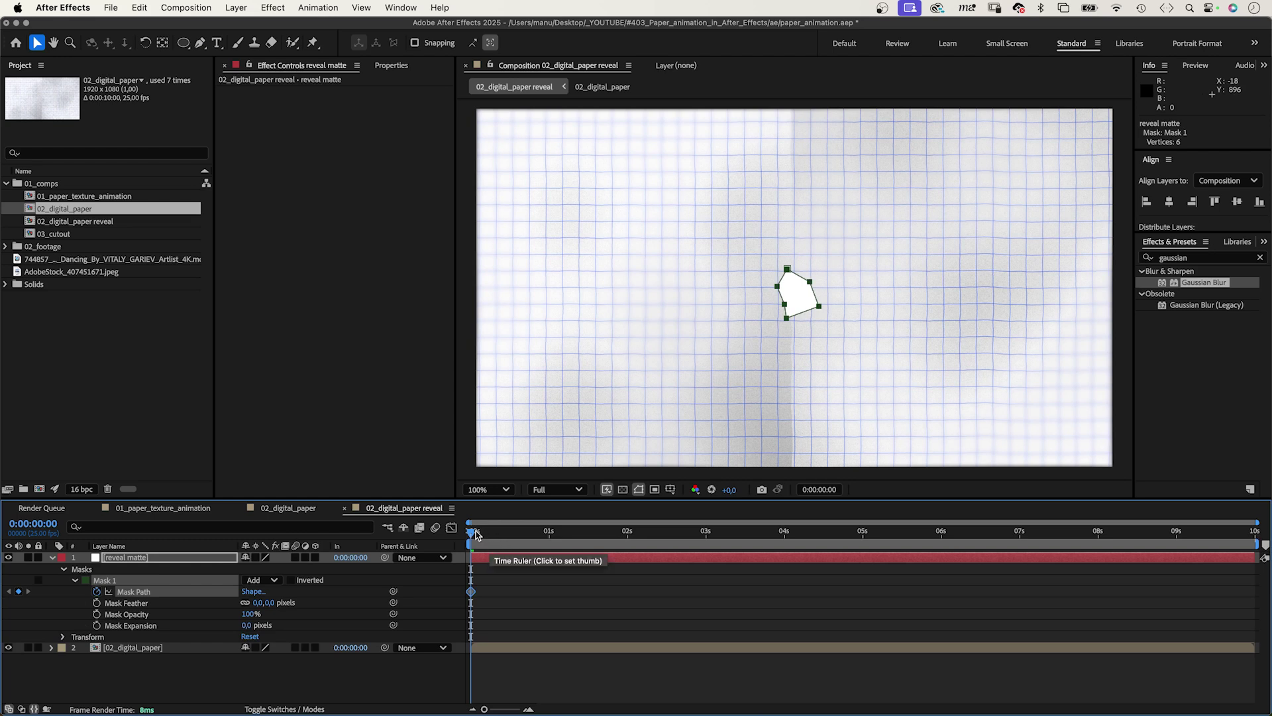
# - At 0:00:00:12, pull the mask's points outward beyond the frame so the mask covers the whole composition
pyautogui.moveTo(476, 534); pyautogui.dragTo(509, 534)
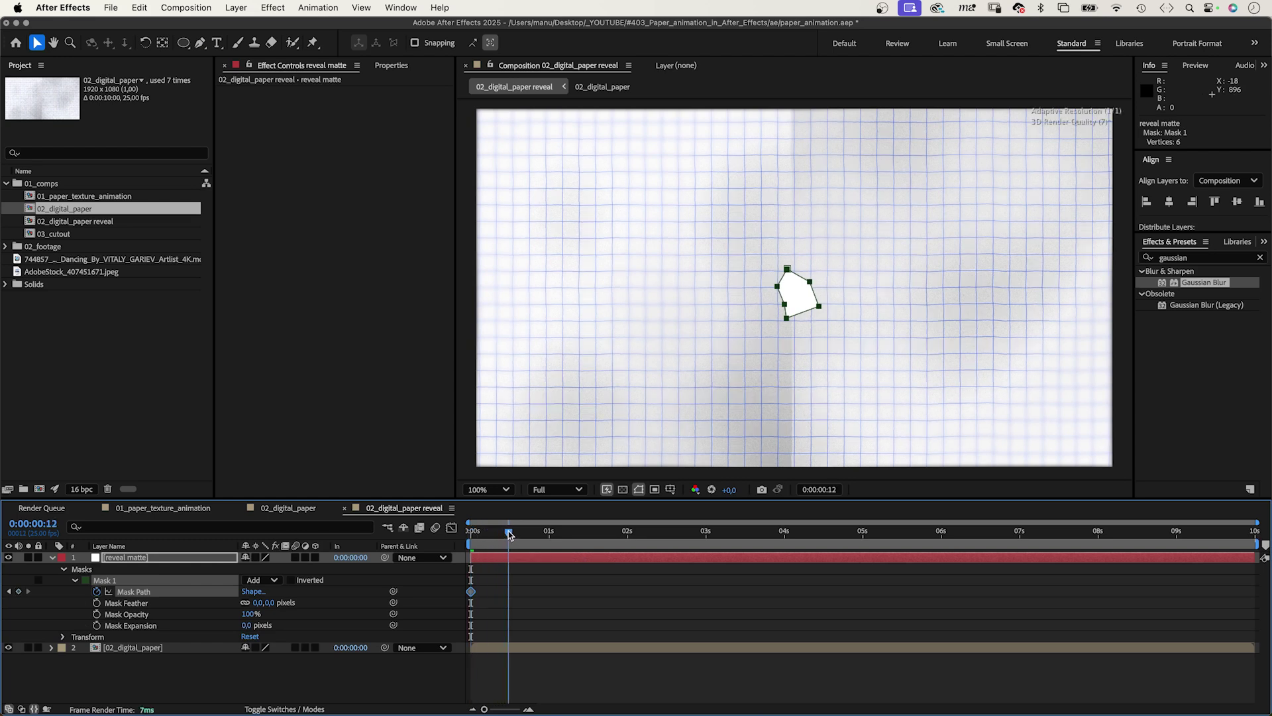
pyautogui.moveTo(484, 709); pyautogui.dragTo(514, 709)
pyautogui.press('.')
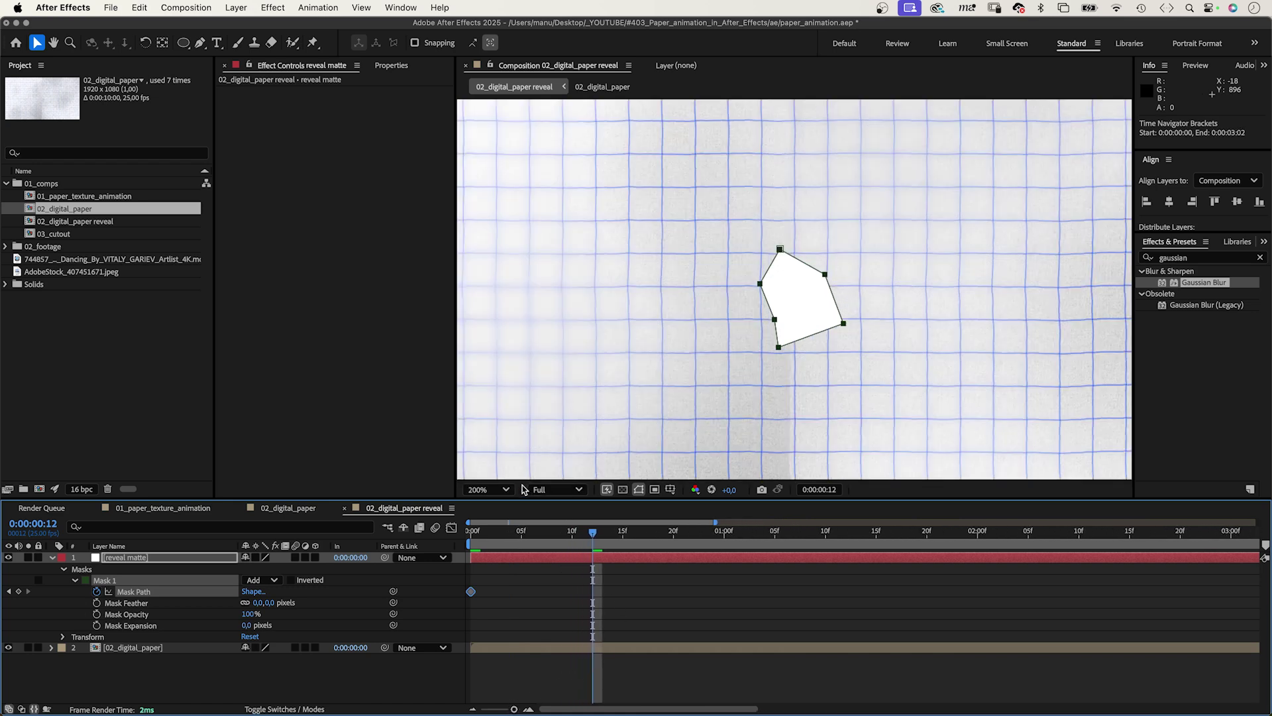
pyautogui.press(',')
pyautogui.press(',')
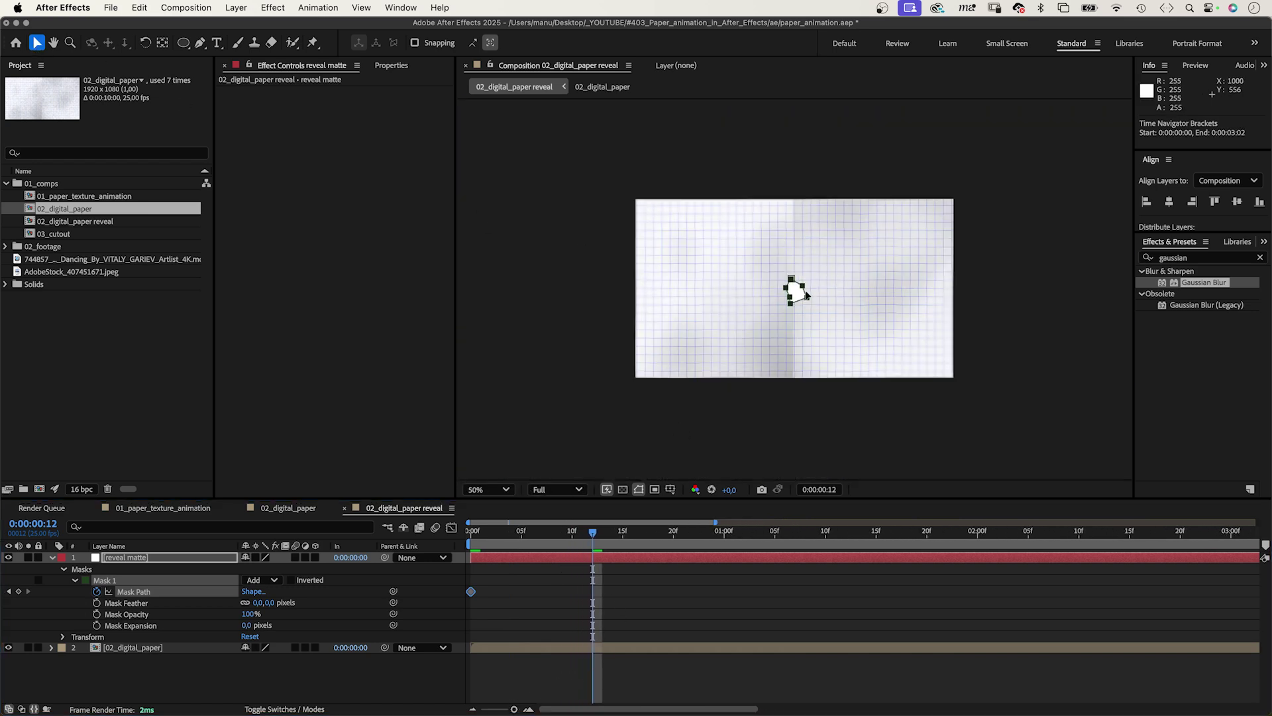
pyautogui.moveTo(807, 294); pyautogui.dragTo(1013, 143)
pyautogui.moveTo(625, 143); pyautogui.dragTo(579, 142)
pyautogui.moveTo(935, 389); pyautogui.dragTo(985, 414)
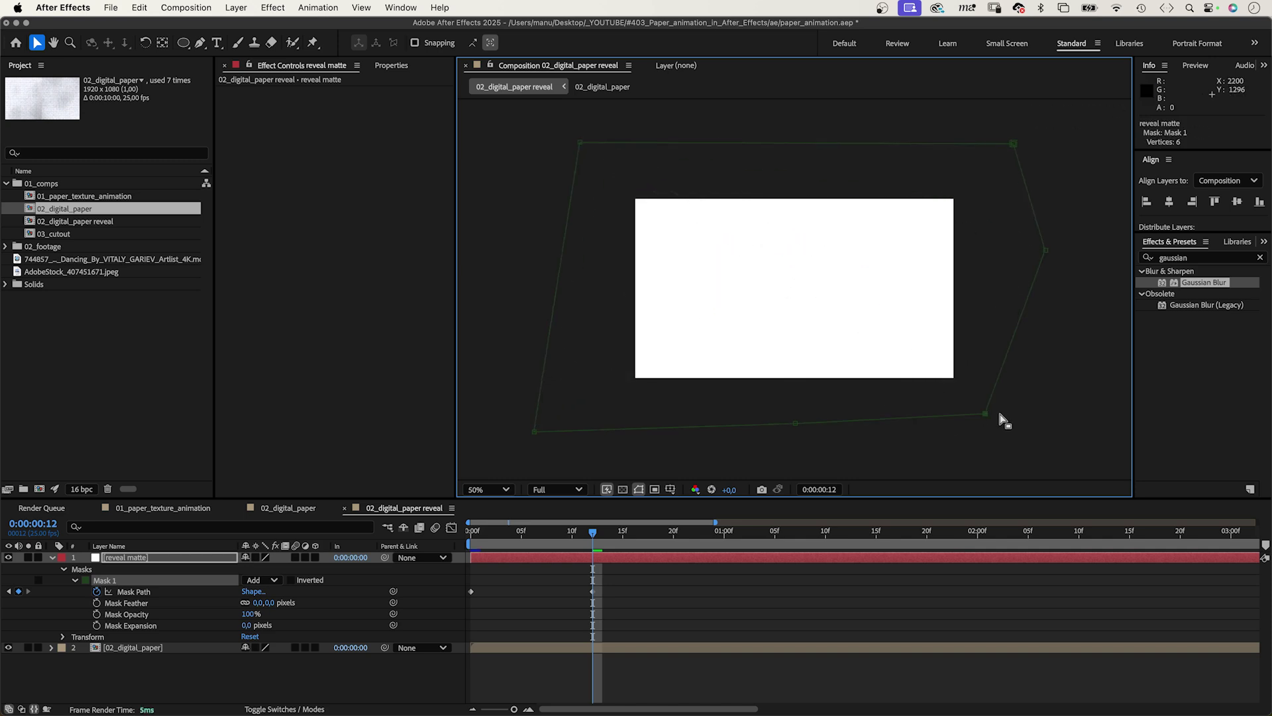
# - Add two vertices to the mask's upper edge and move the upper-left points to make the outline more irregular
pyautogui.click(200, 42)
pyautogui.click(880, 143)
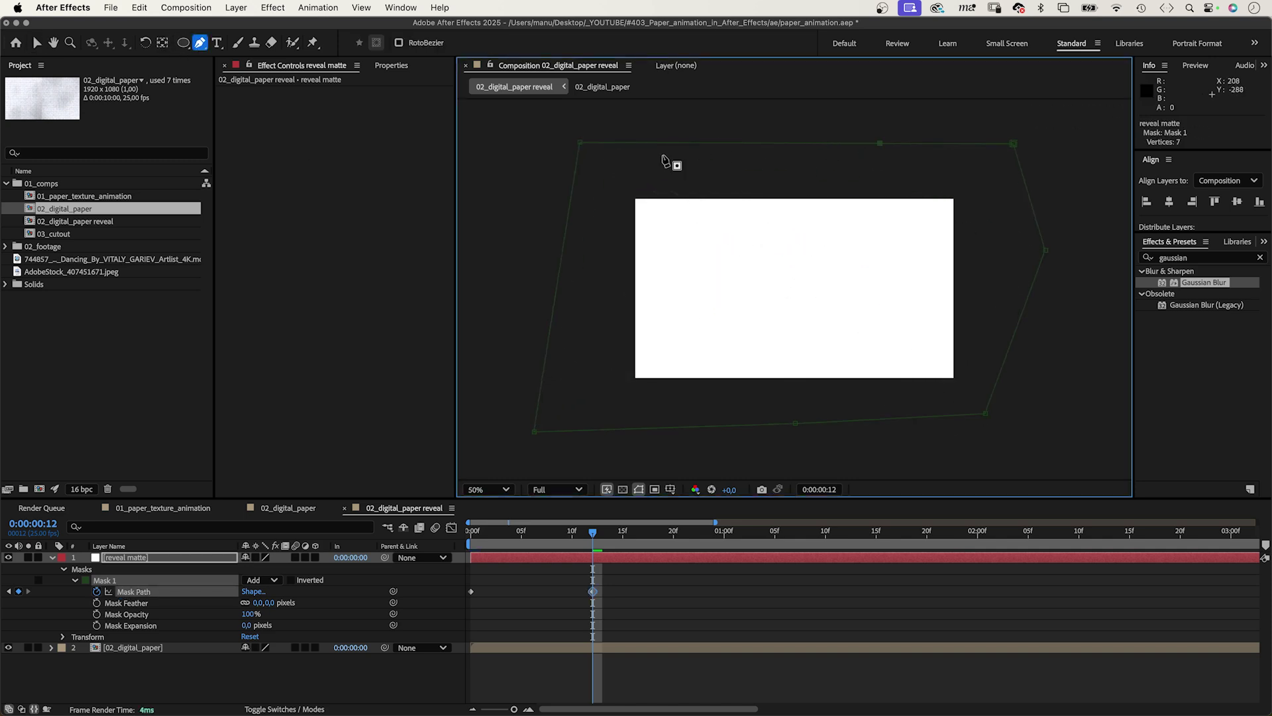
pyautogui.click(692, 143)
pyautogui.press('v')
pyautogui.moveTo(579, 141); pyautogui.dragTo(539, 219)
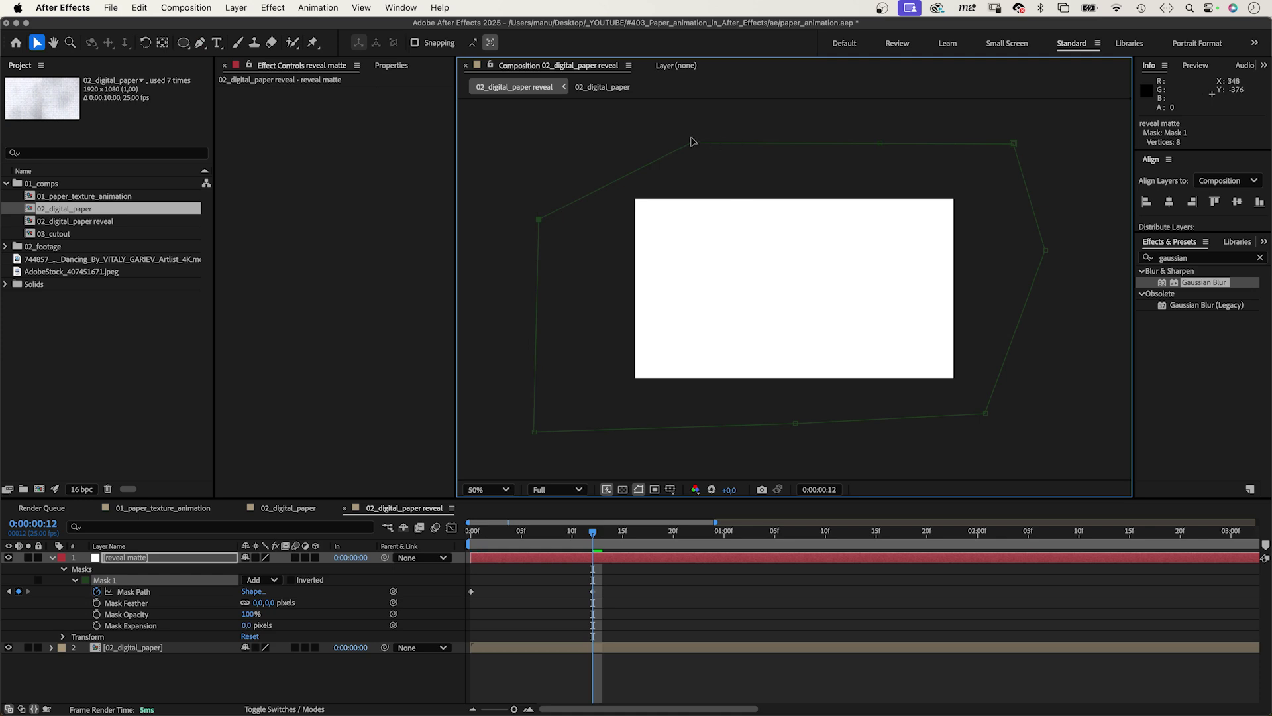
pyautogui.moveTo(692, 143); pyautogui.dragTo(674, 135)
# - Change the mask's outline color to bright cyan
pyautogui.click(84, 581)
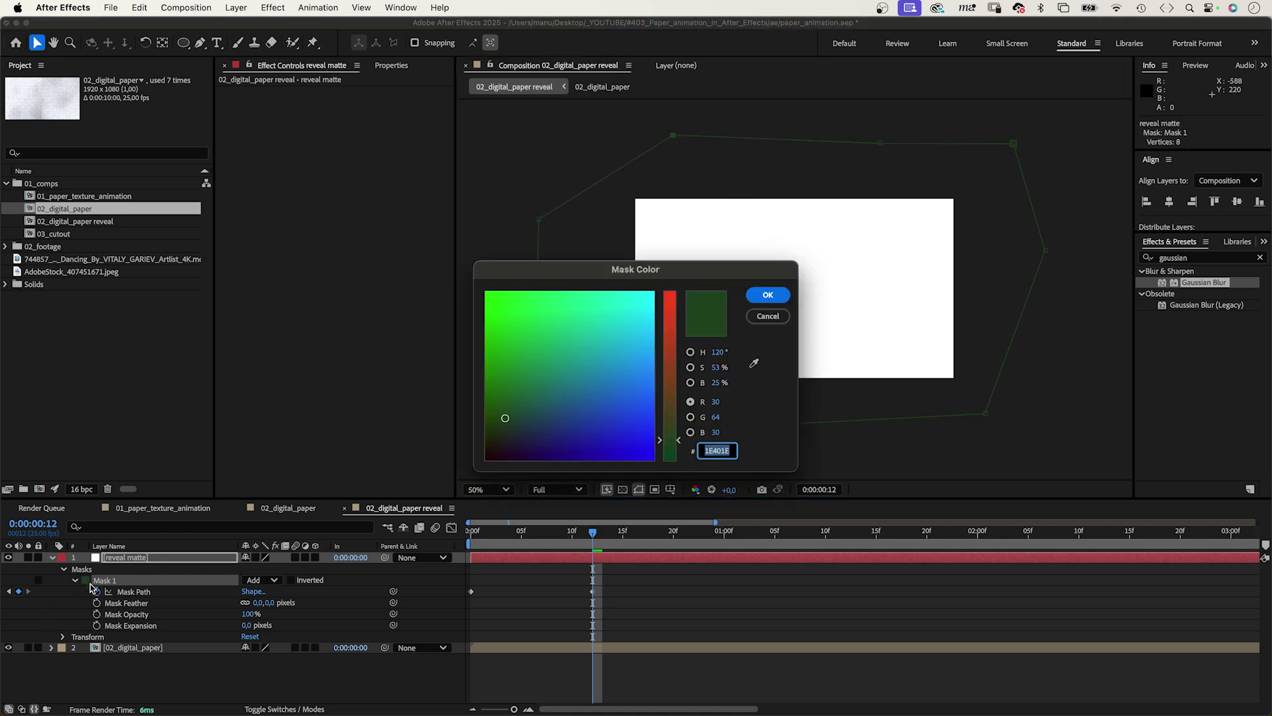
pyautogui.moveTo(646, 298); pyautogui.dragTo(715, 267)
pyautogui.click(768, 294)
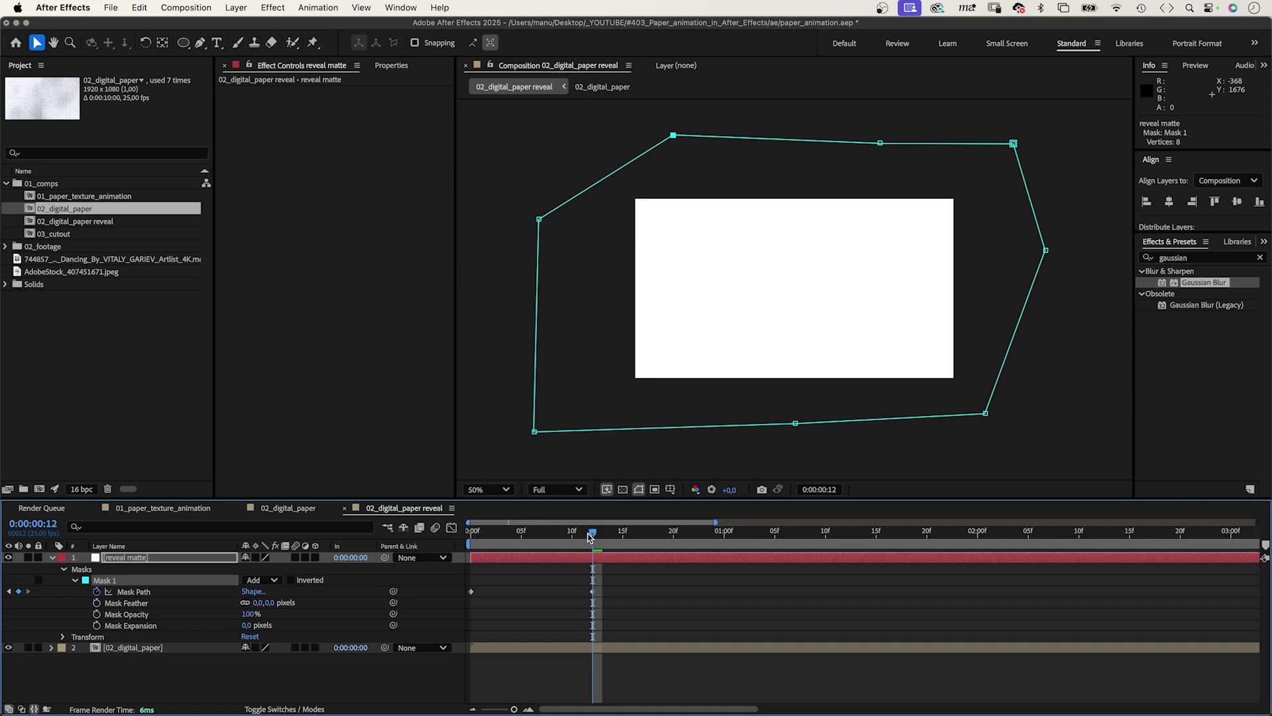
# - At 0:00:00:08, pull the mask's points inward to form a smaller, irregular torn shape inside the frame
pyautogui.moveTo(588, 536); pyautogui.dragTo(549, 545)
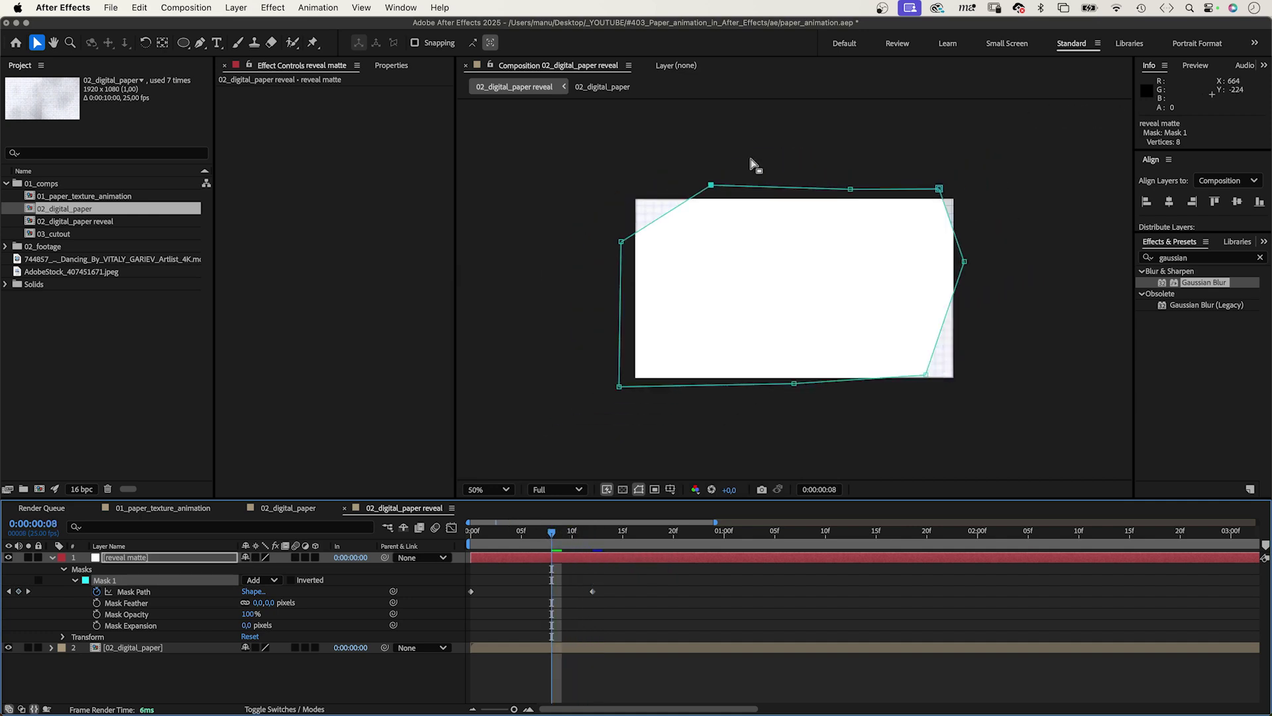
pyautogui.moveTo(711, 184); pyautogui.dragTo(746, 245)
pyautogui.moveTo(621, 242); pyautogui.dragTo(682, 257)
pyautogui.moveTo(618, 386); pyautogui.dragTo(668, 340)
pyautogui.moveTo(794, 383); pyautogui.dragTo(773, 334)
pyautogui.moveTo(925, 374); pyautogui.dragTo(914, 338)
pyautogui.moveTo(964, 262); pyautogui.dragTo(877, 299)
pyautogui.moveTo(850, 189); pyautogui.dragTo(811, 218)
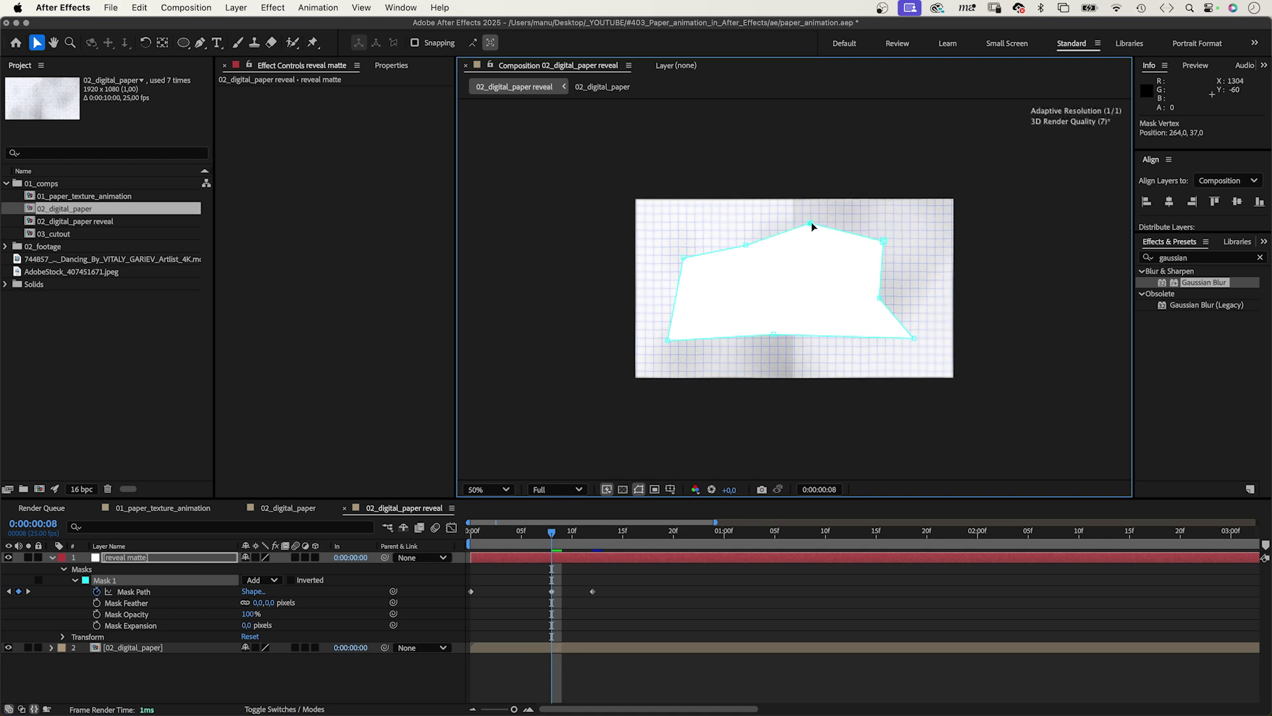
pyautogui.moveTo(914, 338); pyautogui.dragTo(850, 338)
pyautogui.moveTo(668, 340); pyautogui.dragTo(718, 341)
pyautogui.moveTo(746, 244); pyautogui.dragTo(765, 255)
pyautogui.moveTo(939, 189); pyautogui.dragTo(890, 246)
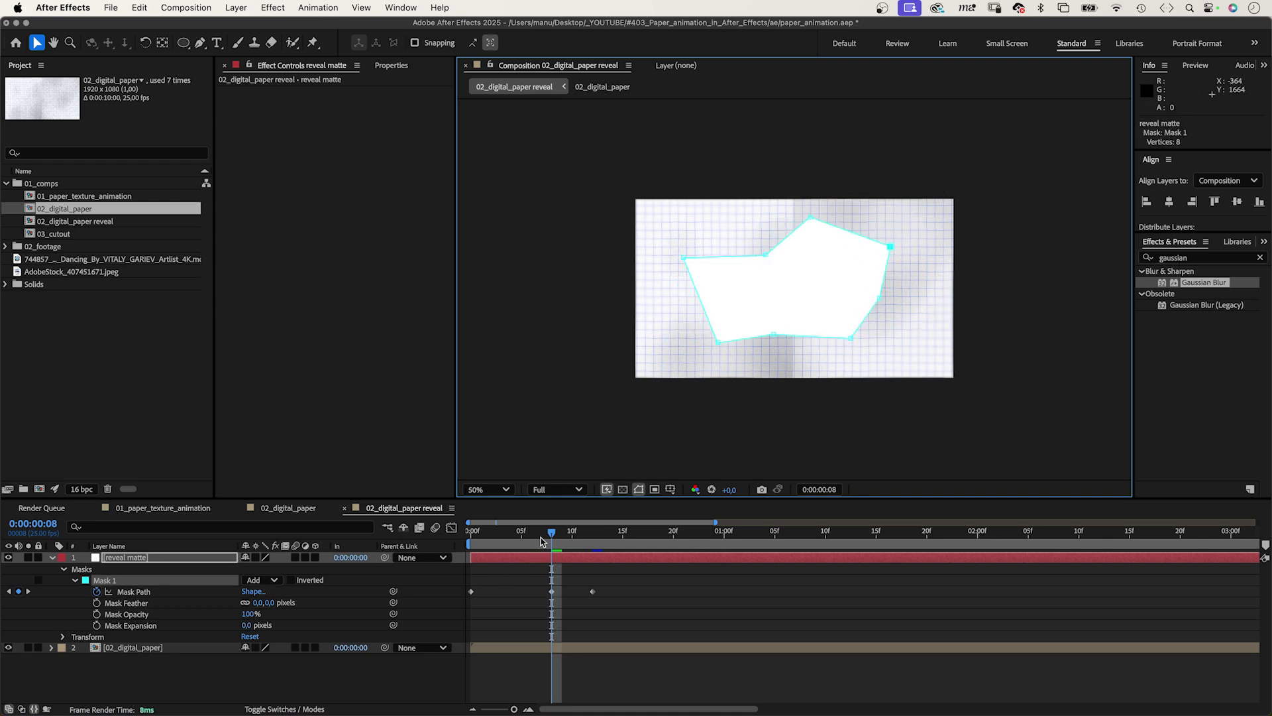
# - At 0:00:00:04, move the reveal matte's mask points to form a small, spiky four-pointed shape near the frame's center
pyautogui.moveTo(541, 541); pyautogui.dragTo(509, 539)
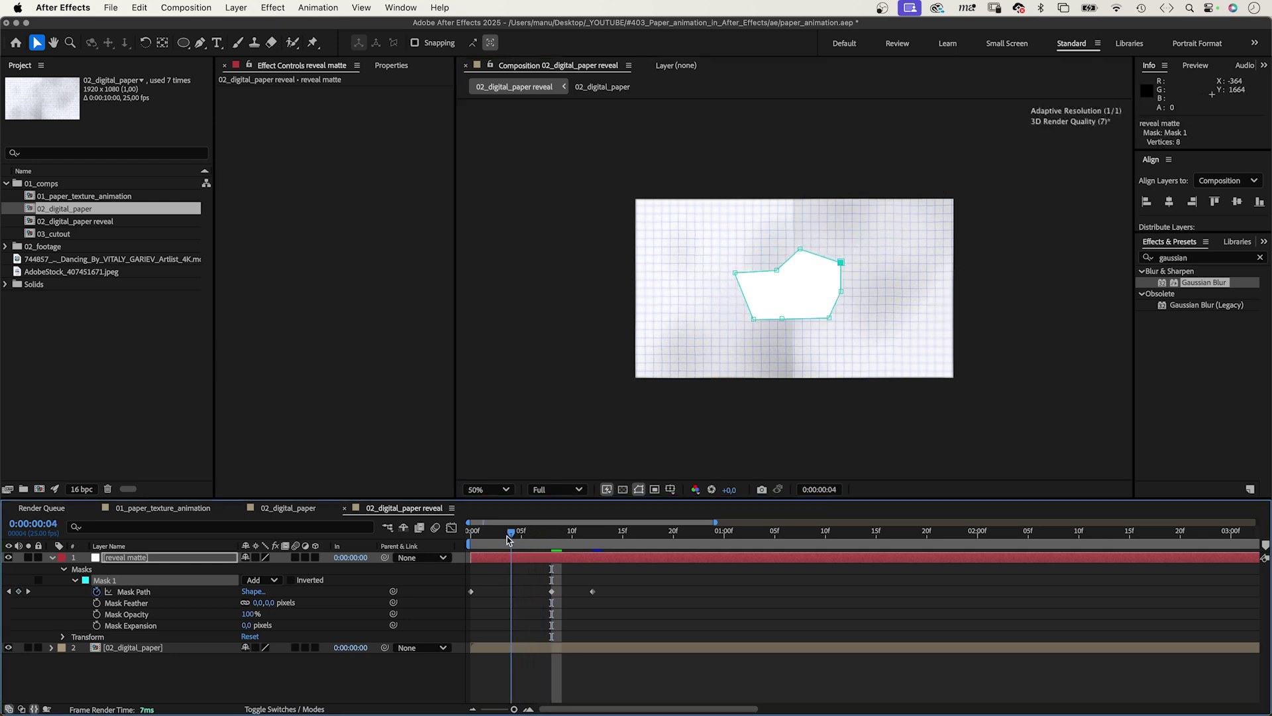
pyautogui.moveTo(841, 291); pyautogui.dragTo(818, 281)
pyautogui.moveTo(735, 272); pyautogui.dragTo(753, 265)
pyautogui.moveTo(841, 262); pyautogui.dragTo(854, 259)
pyautogui.moveTo(782, 319); pyautogui.dragTo(834, 326)
pyautogui.moveTo(754, 317); pyautogui.dragTo(761, 310)
pyautogui.moveTo(797, 261); pyautogui.dragTo(753, 243)
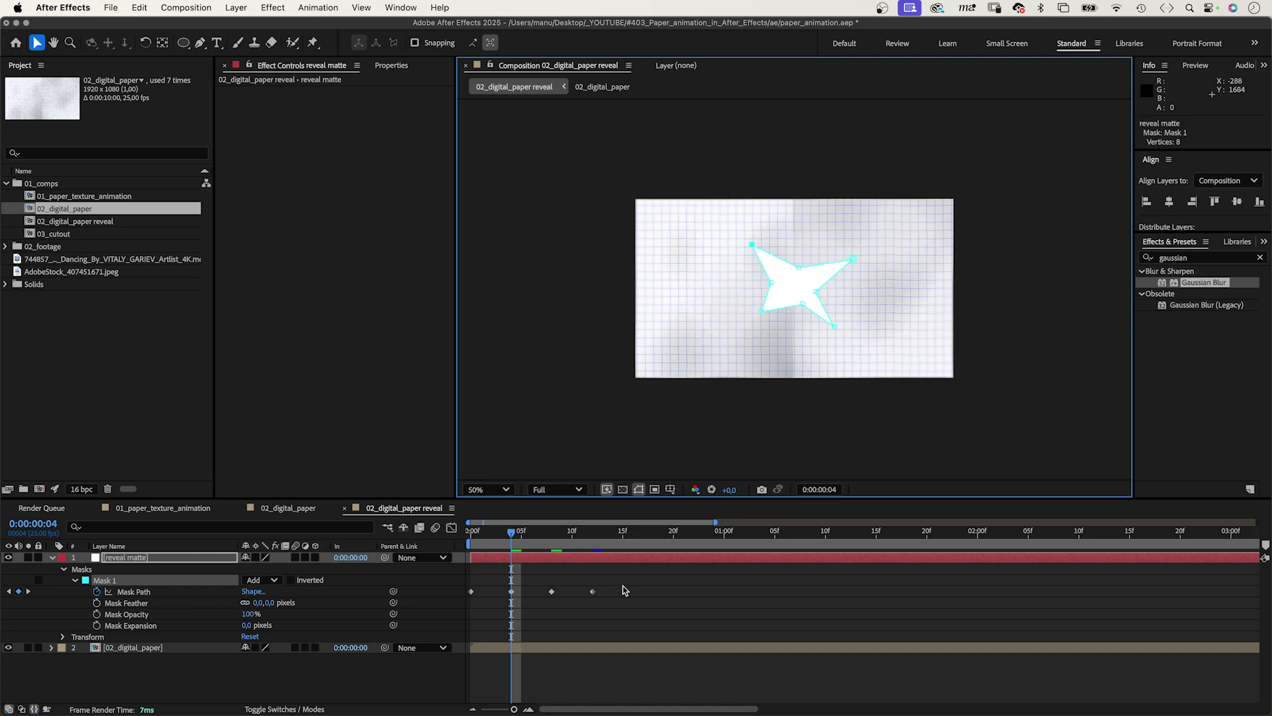
# - Convert all the Mask Path keyframes to hold keyframes
pyautogui.moveTo(616, 591); pyautogui.dragTo(467, 613)
pyautogui.rightClick(469, 594)
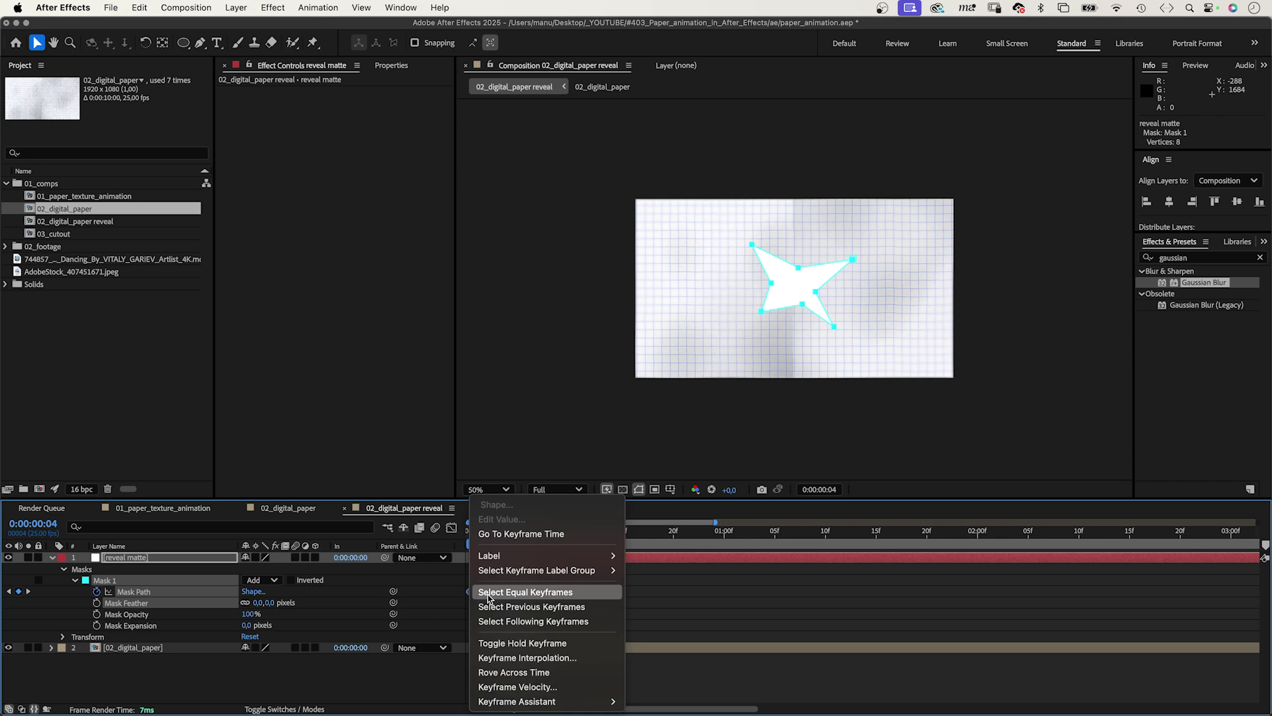
pyautogui.click(510, 643)
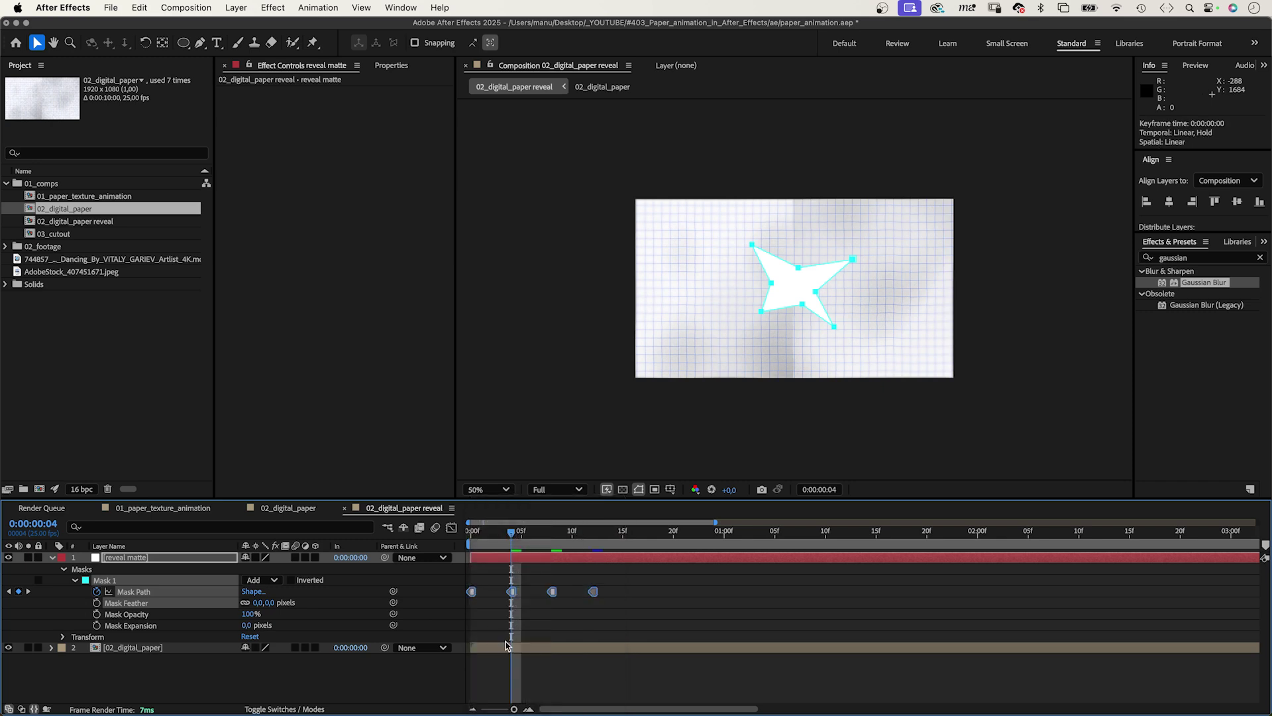
# - Preview the stepped mask animation from the start and return to the first frame
pyautogui.press('/')
pyautogui.click(509, 528)
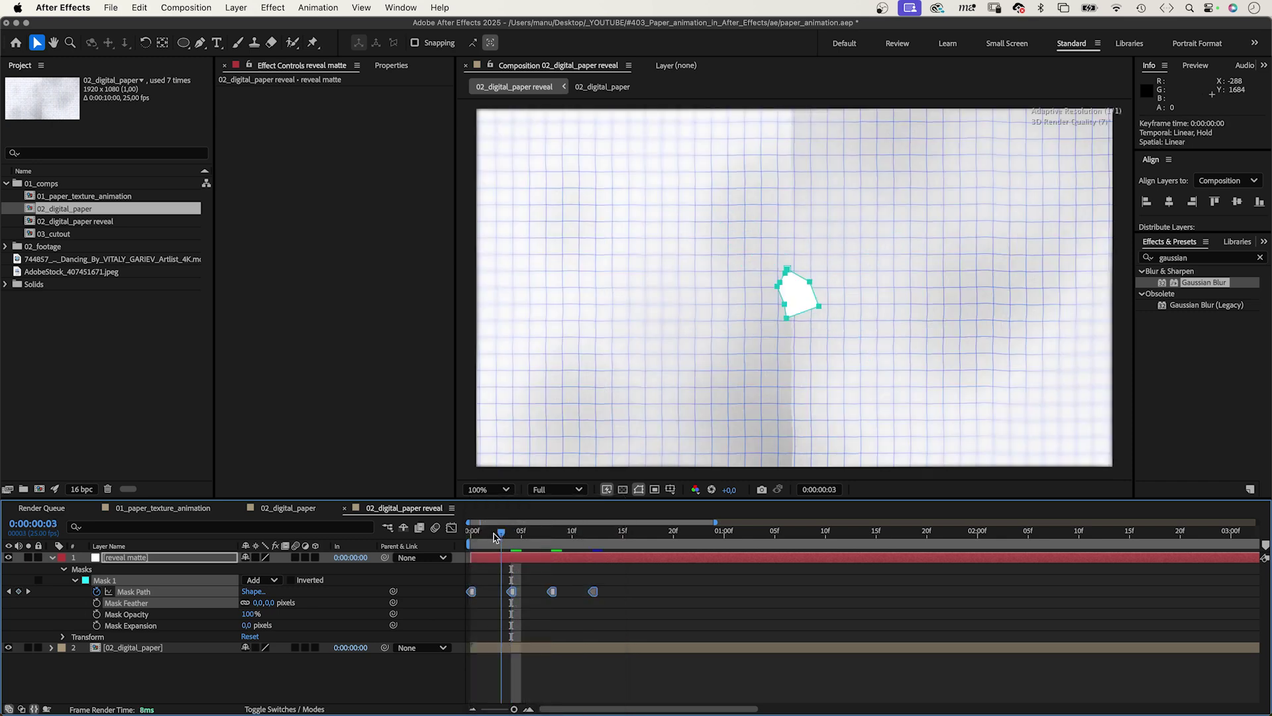
pyautogui.press('Home')
pyautogui.press('space')
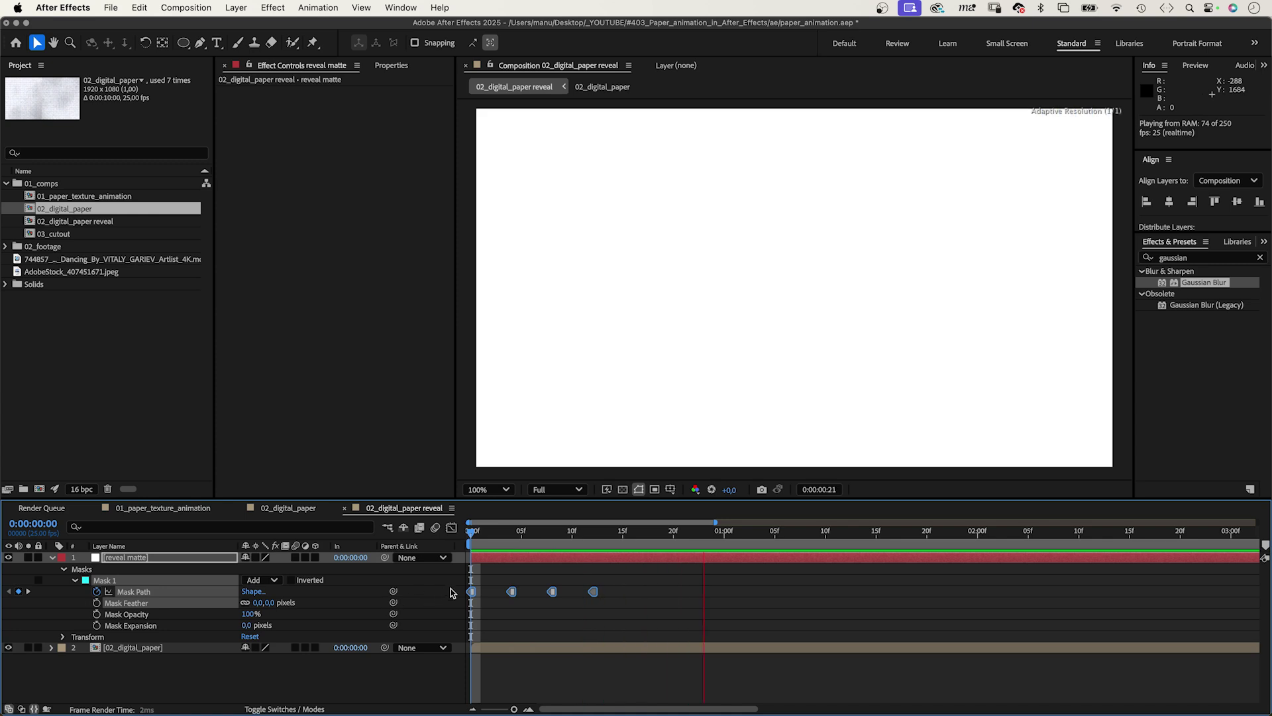
pyautogui.press('space')
pyautogui.press(',')
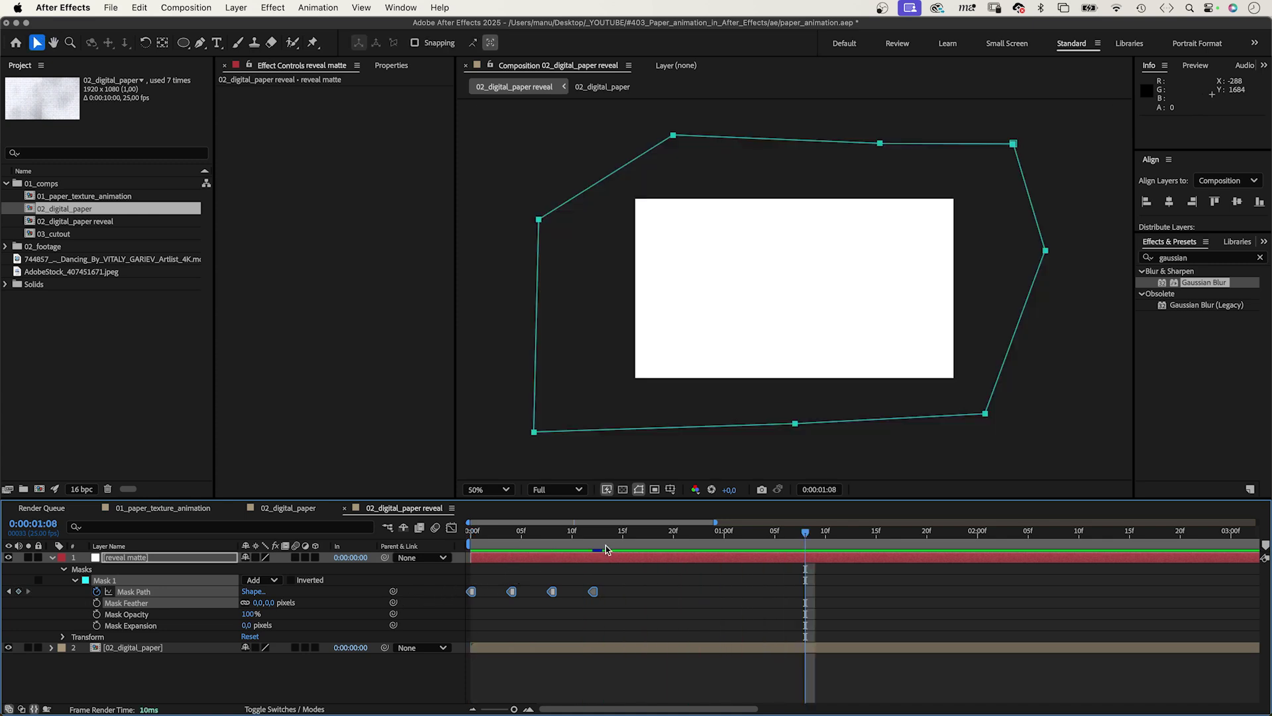
pyautogui.moveTo(606, 546); pyautogui.dragTo(470, 557)
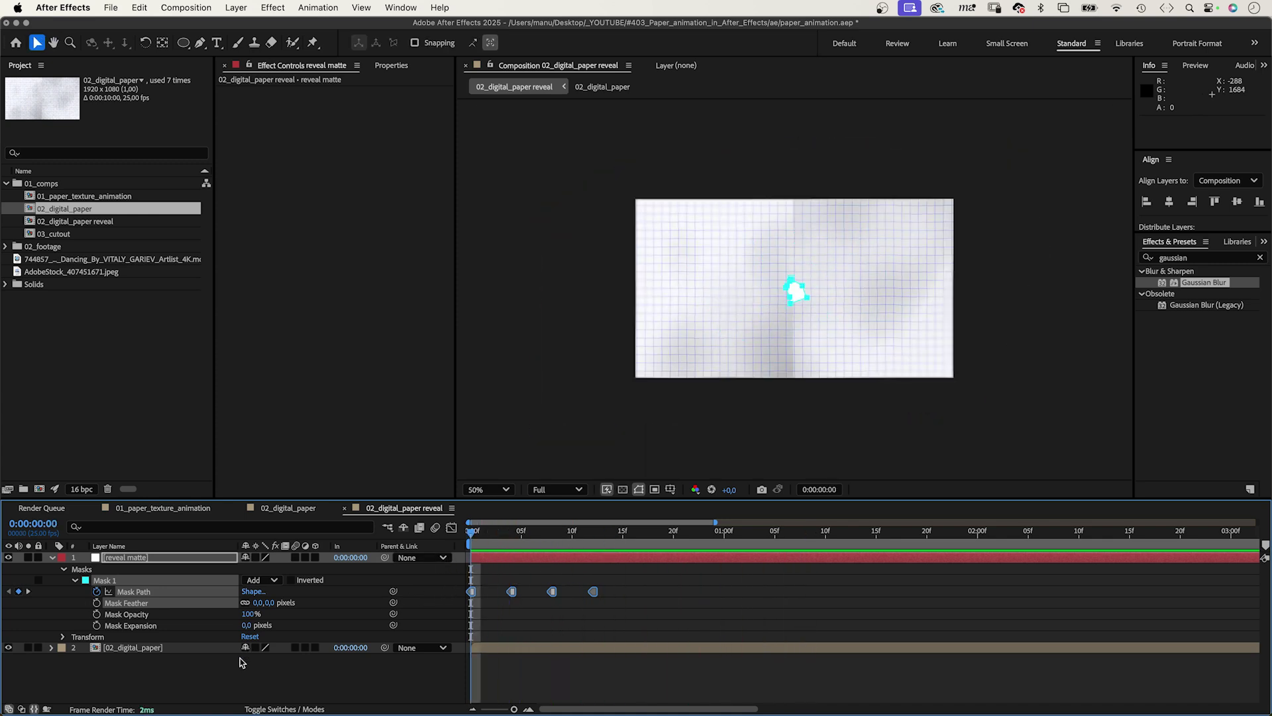
# - Set the reveal matte layer as the track matte of the 02_digital_paper layer
pyautogui.click(149, 652)
pyautogui.click(284, 709)
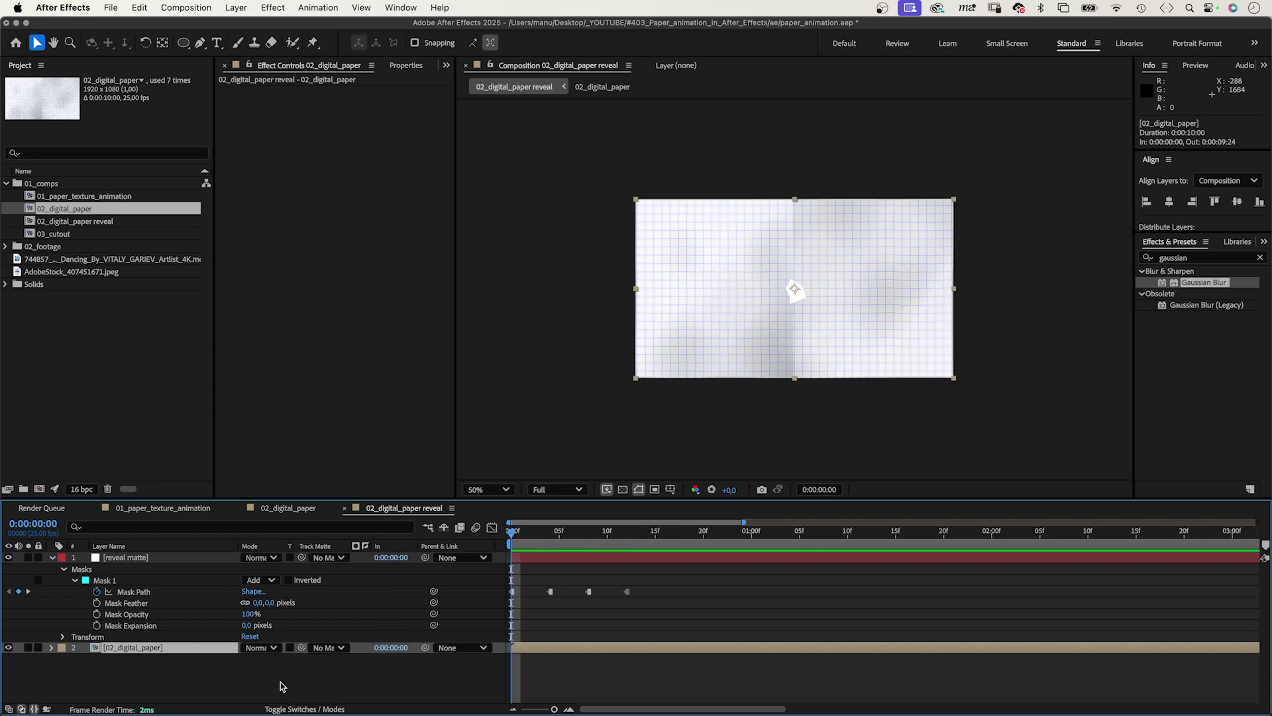
pyautogui.moveTo(301, 647); pyautogui.dragTo(133, 563)
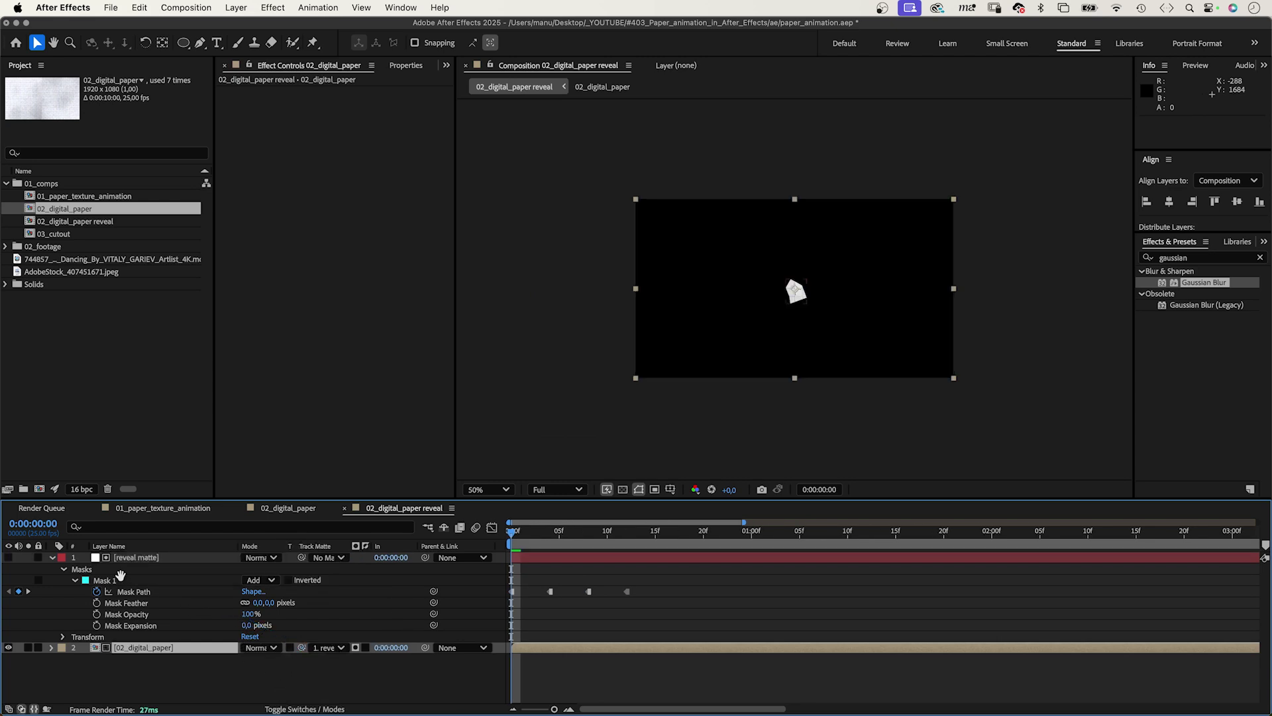
# - At 0:00:00:12, add Position, Scale and Rotation keyframes to the 02_digital_paper layer
pyautogui.click(51, 647)
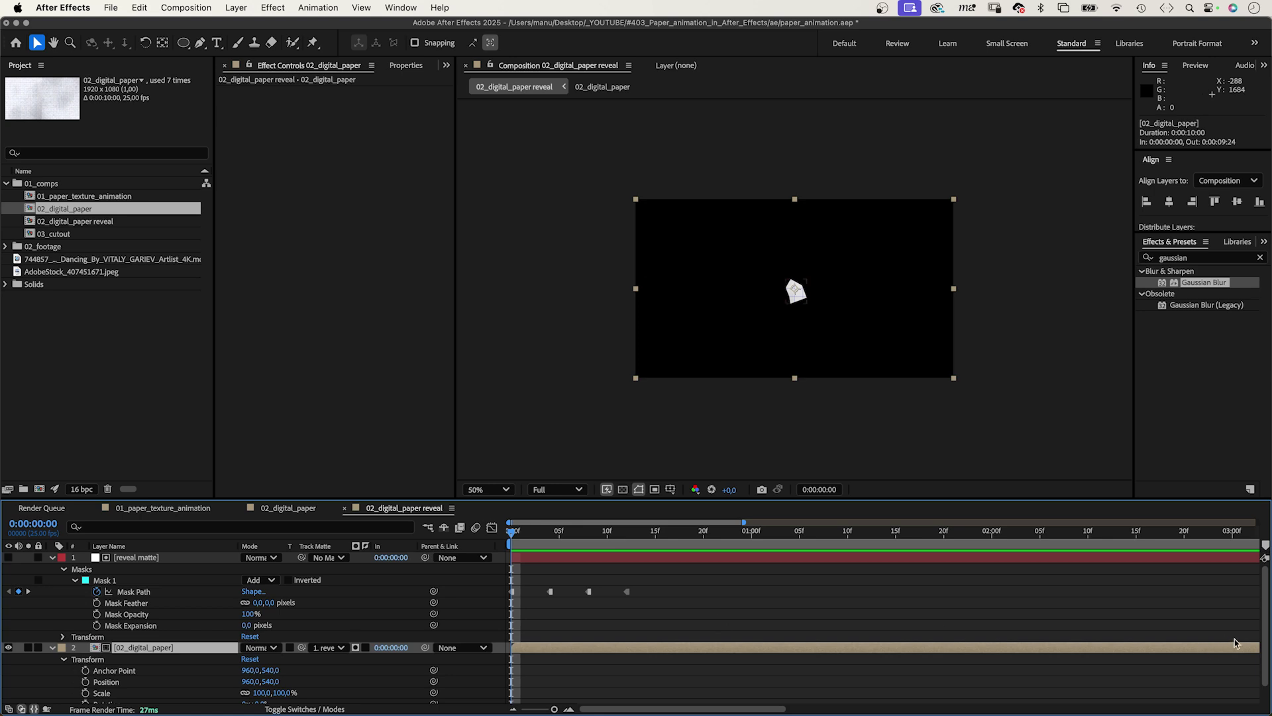
pyautogui.scroll(-1, 1261, 653)
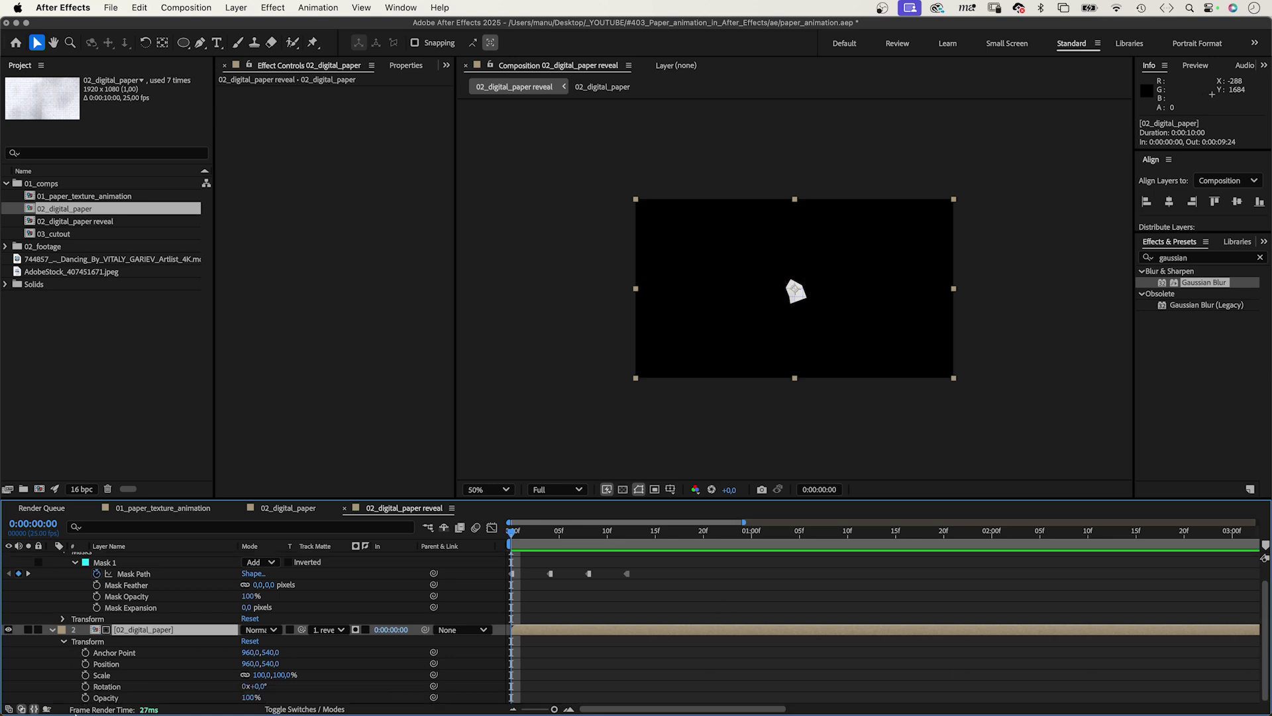
pyautogui.press('k')
pyautogui.press('k')
pyautogui.press('k')
pyautogui.click(86, 664)
pyautogui.click(85, 675)
pyautogui.click(86, 687)
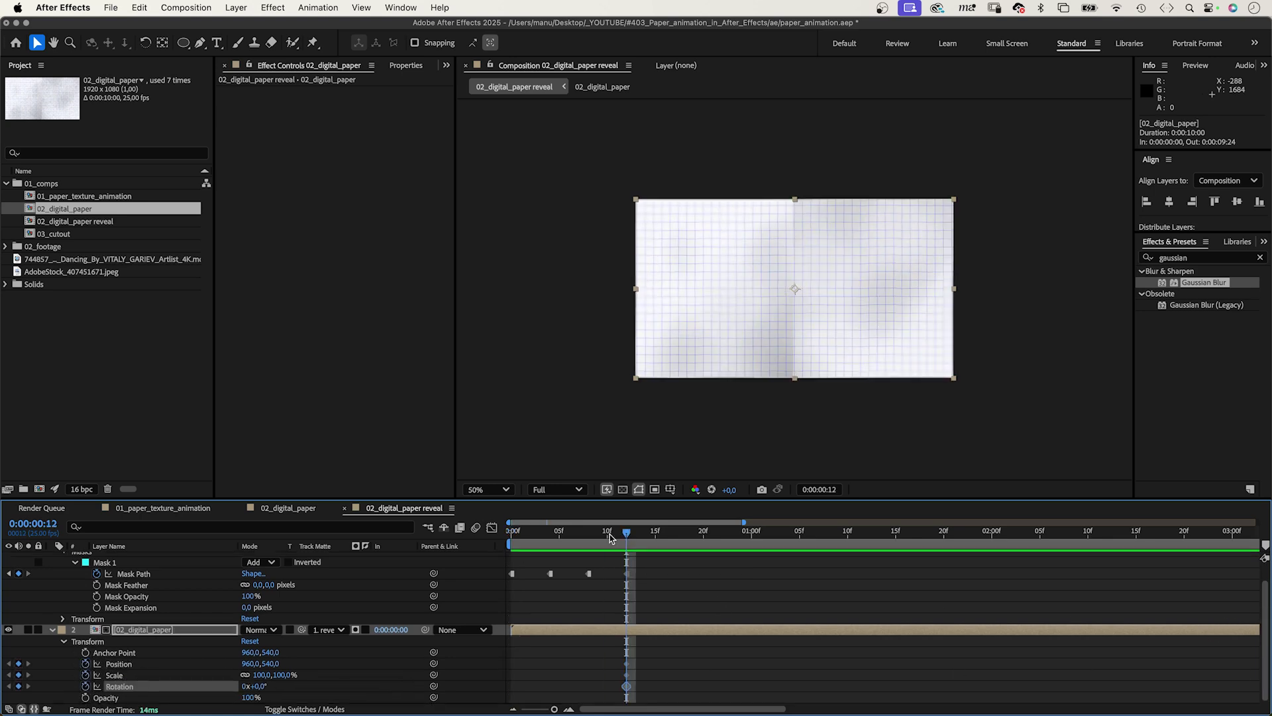
# - At 0:00:00:08, set the paper layer's rotation to 12°, scale to 86% and position to 860, 492
pyautogui.press('j')
pyautogui.moveTo(260, 687)
pyautogui.mouseDown()
pyautogui.moveTo(231, 687)
pyautogui.moveTo(239, 675)
pyautogui.mouseUp()
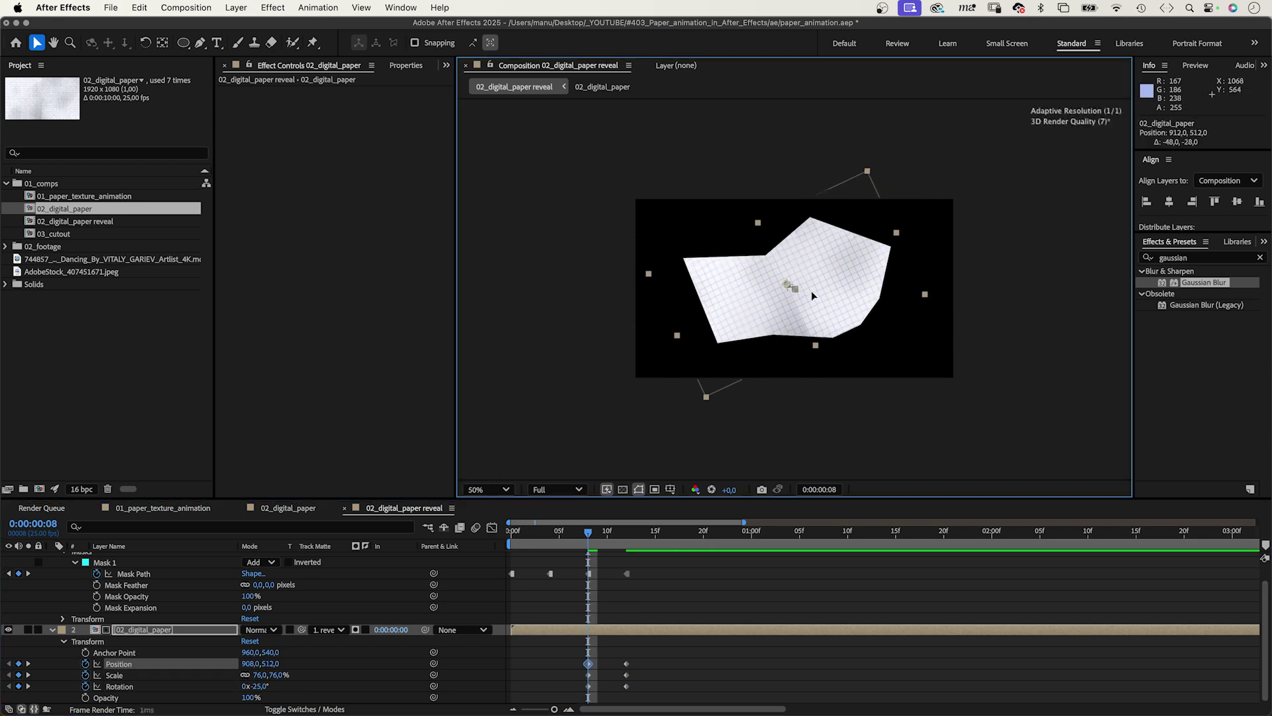
pyautogui.moveTo(820, 300); pyautogui.dragTo(769, 289)
# - At 0:00:00:04, rescale and rotate the paper layer and move it to 1000, 468; at 0:00:00:00, use 1070, 468, scale 32% and rotation -36°
pyautogui.press('j')
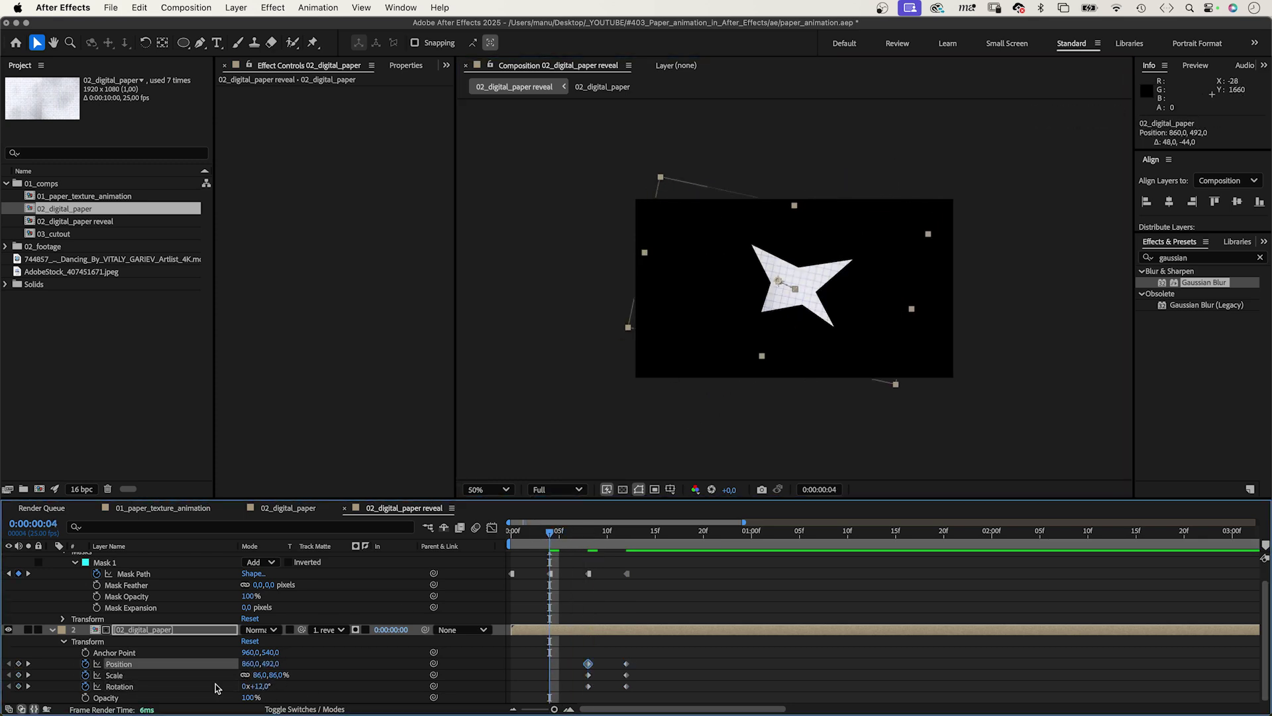
pyautogui.moveTo(261, 675); pyautogui.dragTo(177, 686)
pyautogui.moveTo(792, 286); pyautogui.dragTo(838, 278)
pyautogui.press('Home')
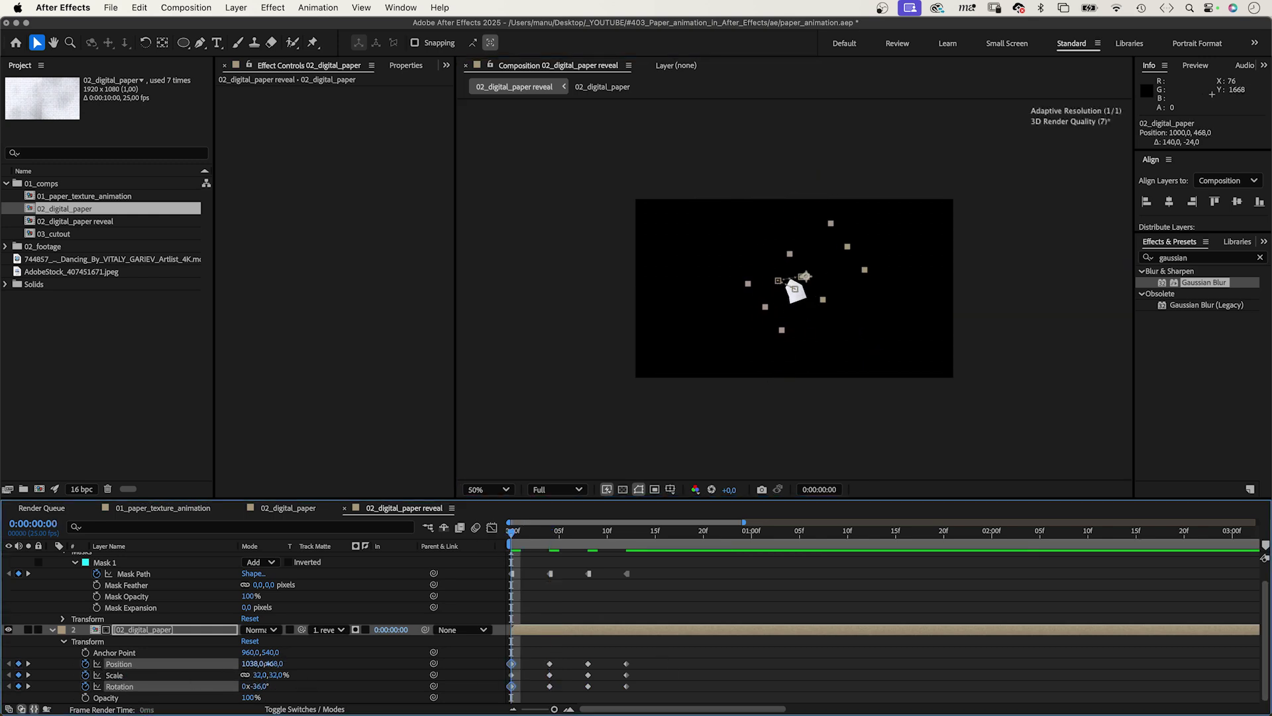
# - Convert all the paper layer's Position, Scale and Rotation keyframes to hold keyframes and preview the animation
pyautogui.moveTo(708, 651); pyautogui.dragTo(525, 695)
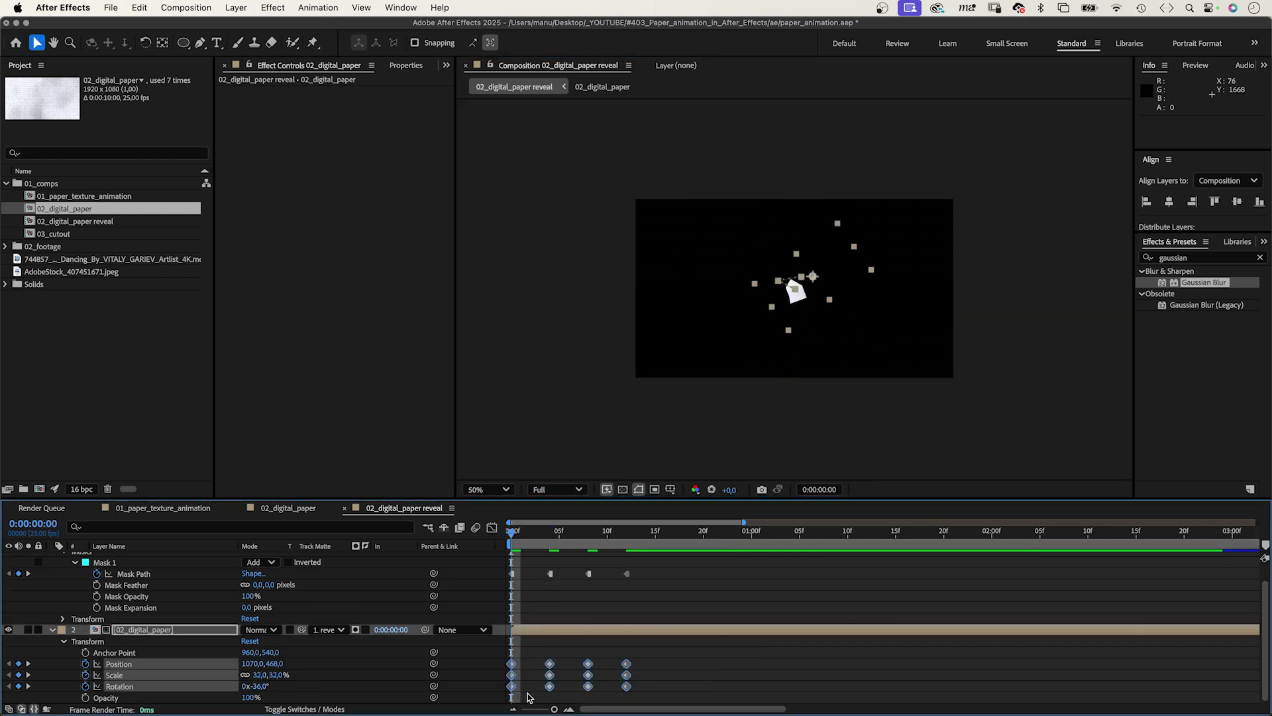
pyautogui.rightClick(512, 689)
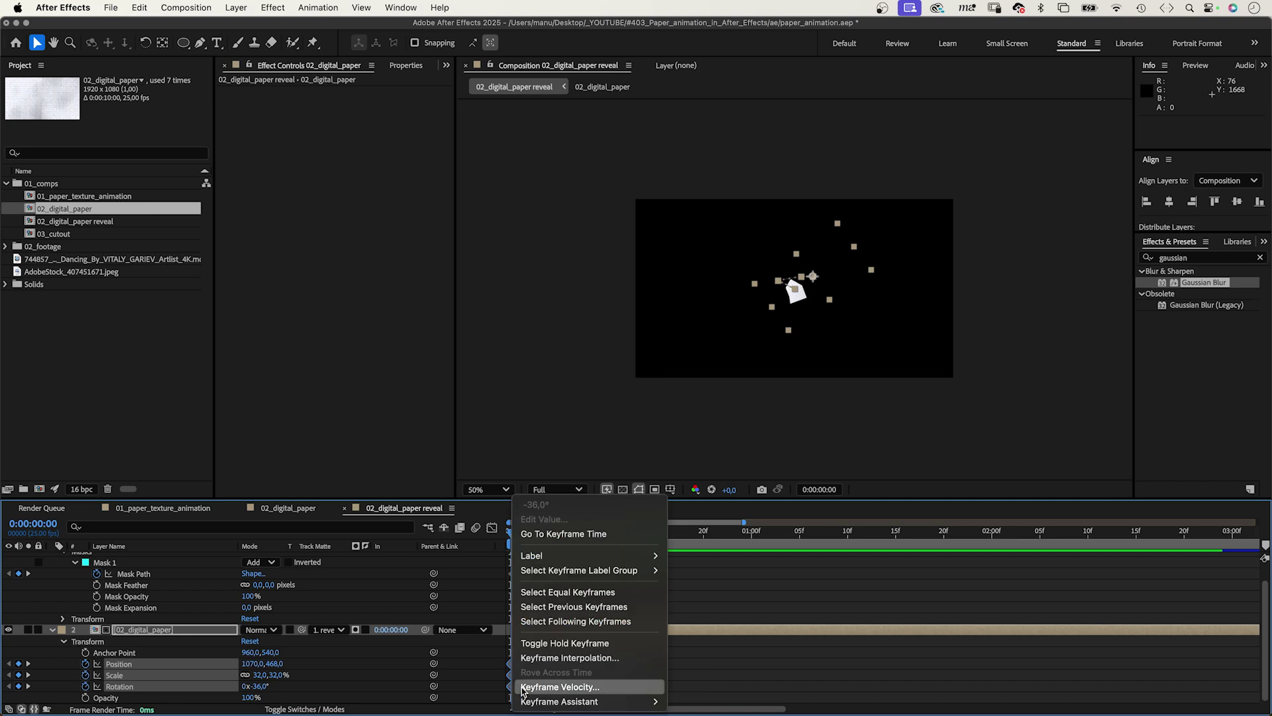
pyautogui.click(553, 642)
pyautogui.click(461, 666)
pyautogui.press('space')
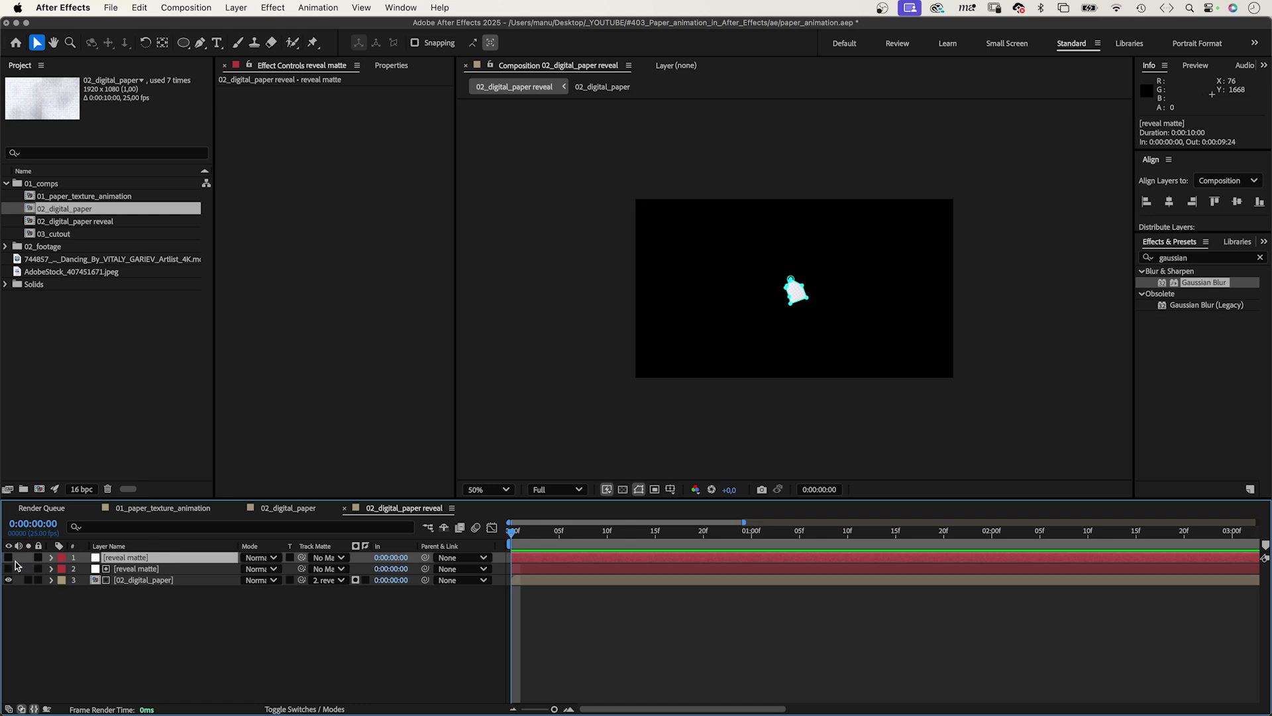
# - Rename the duplicate of the reveal matte layer to "paper top" and make it visible
pyautogui.press('Return')
pyautogui.write('paper top')
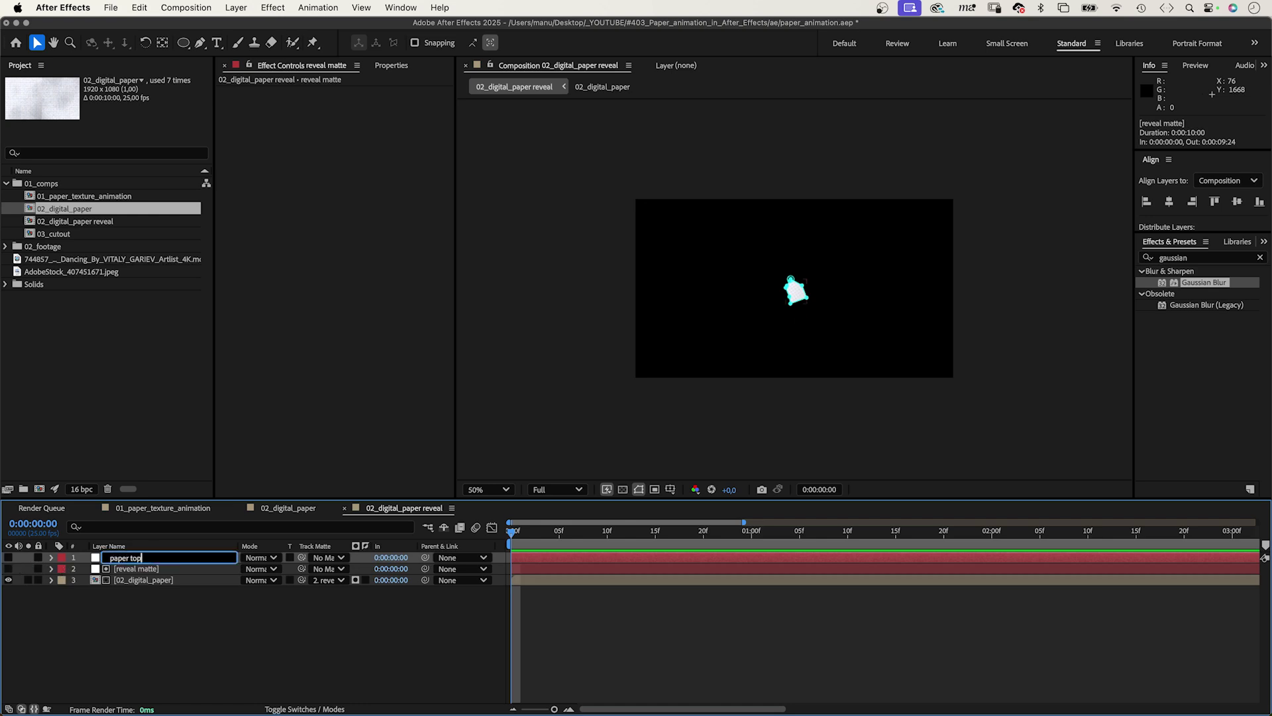
pyautogui.press('Return')
pyautogui.press('/')
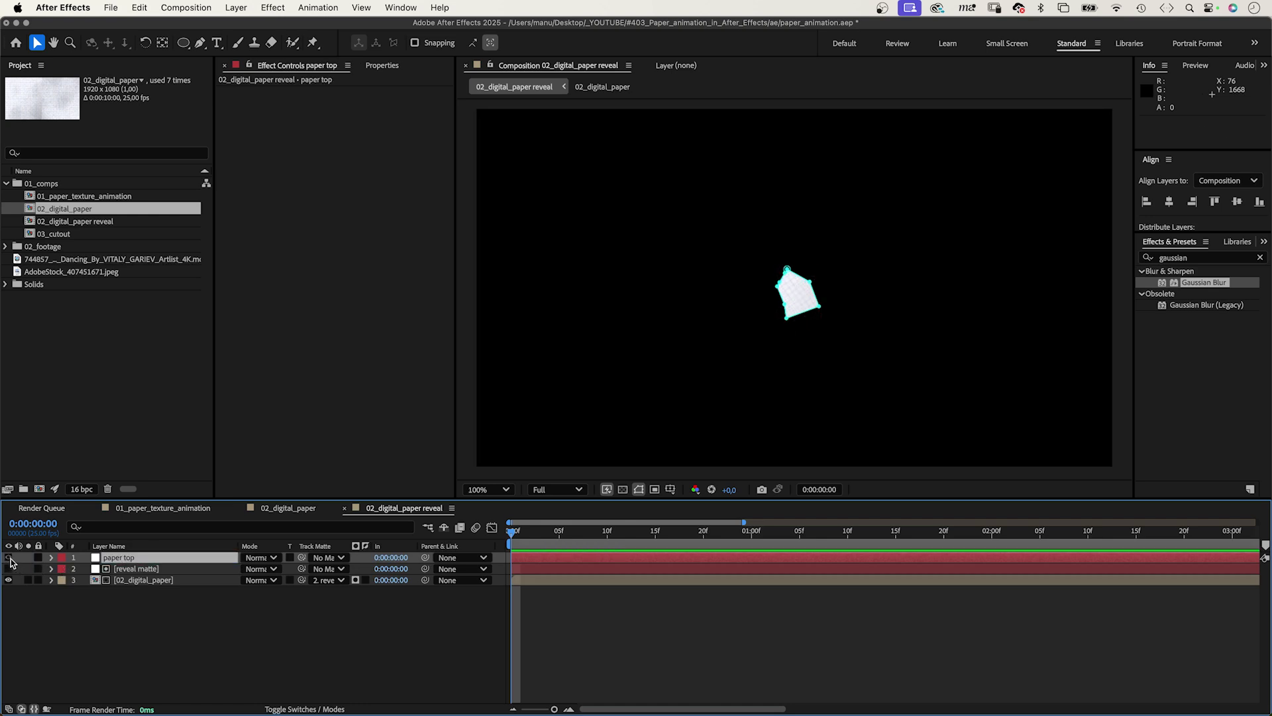
pyautogui.click(9, 558)
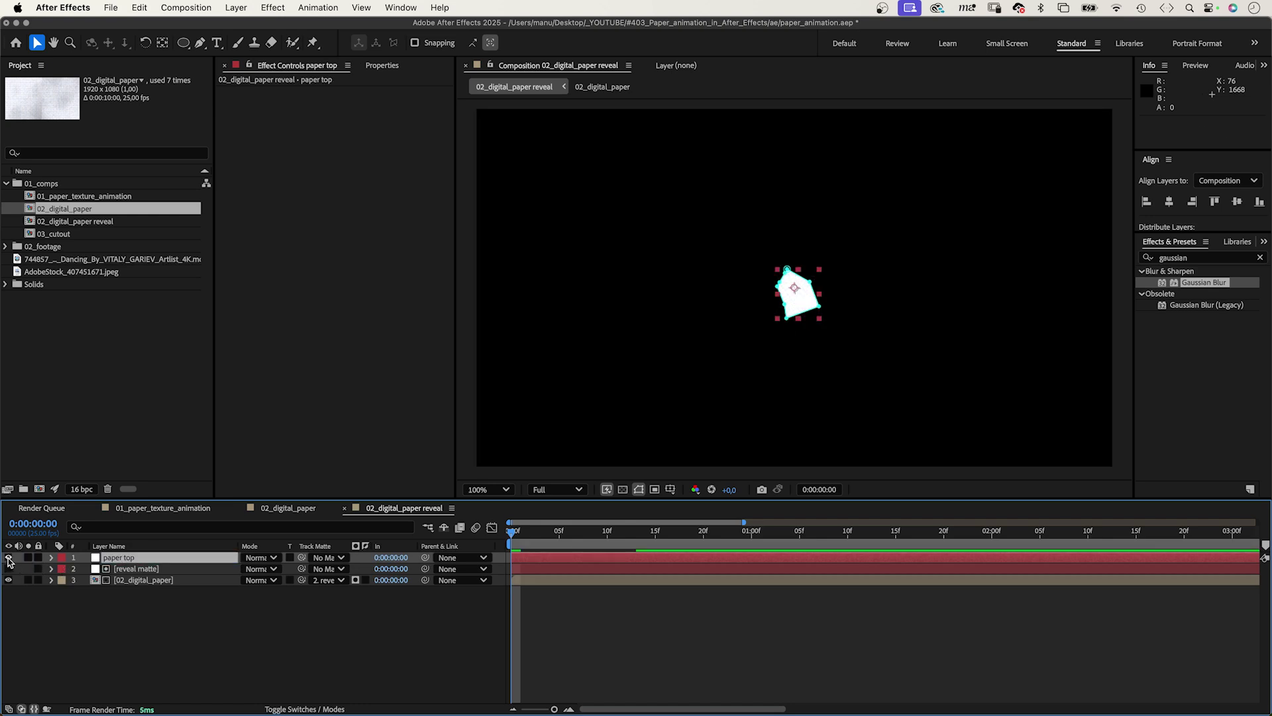
# - Duplicate Mask 1 on the paper top layer
pyautogui.click(52, 558)
pyautogui.press('.')
pyautogui.press('.')
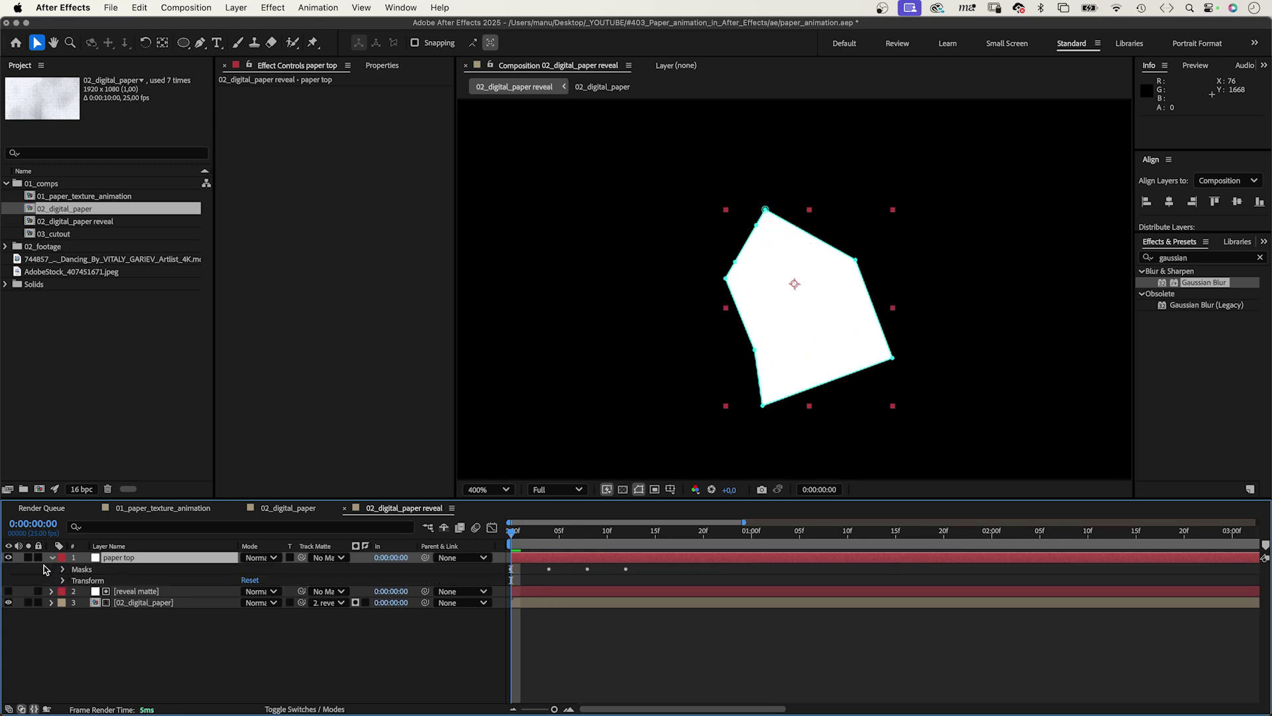
pyautogui.click(63, 570)
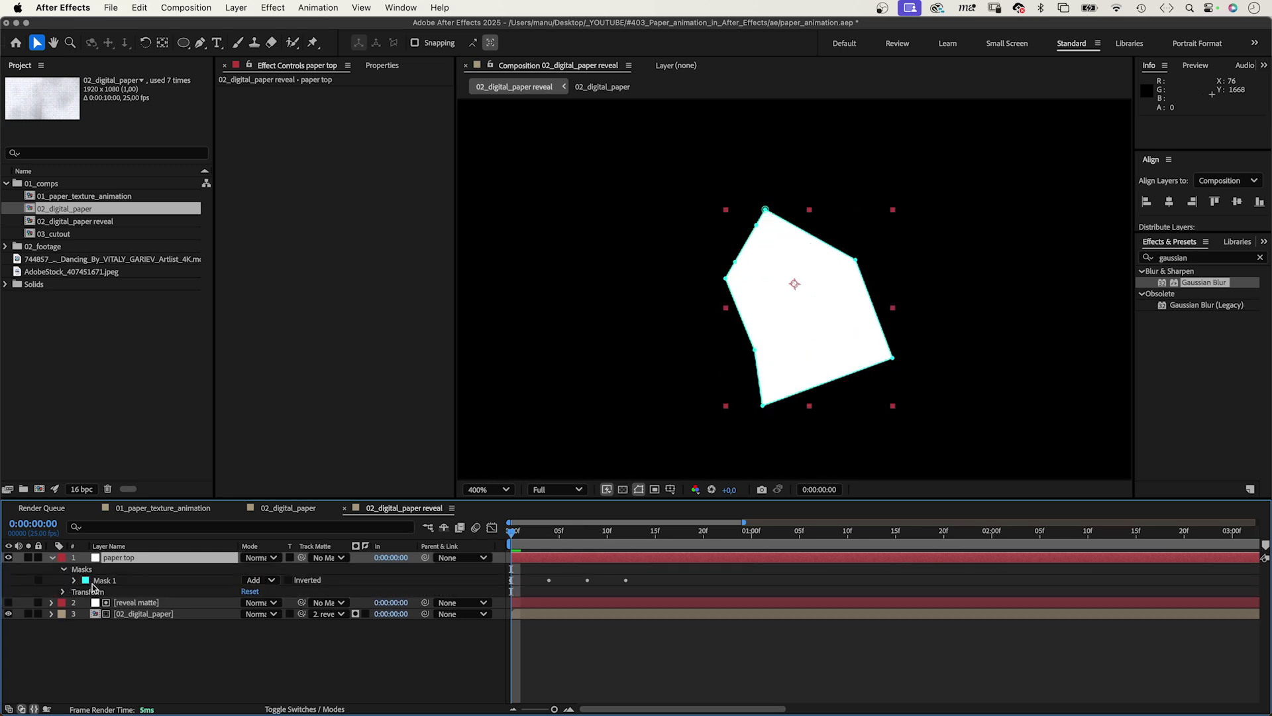
pyautogui.click(109, 581)
pyautogui.press('super+d')
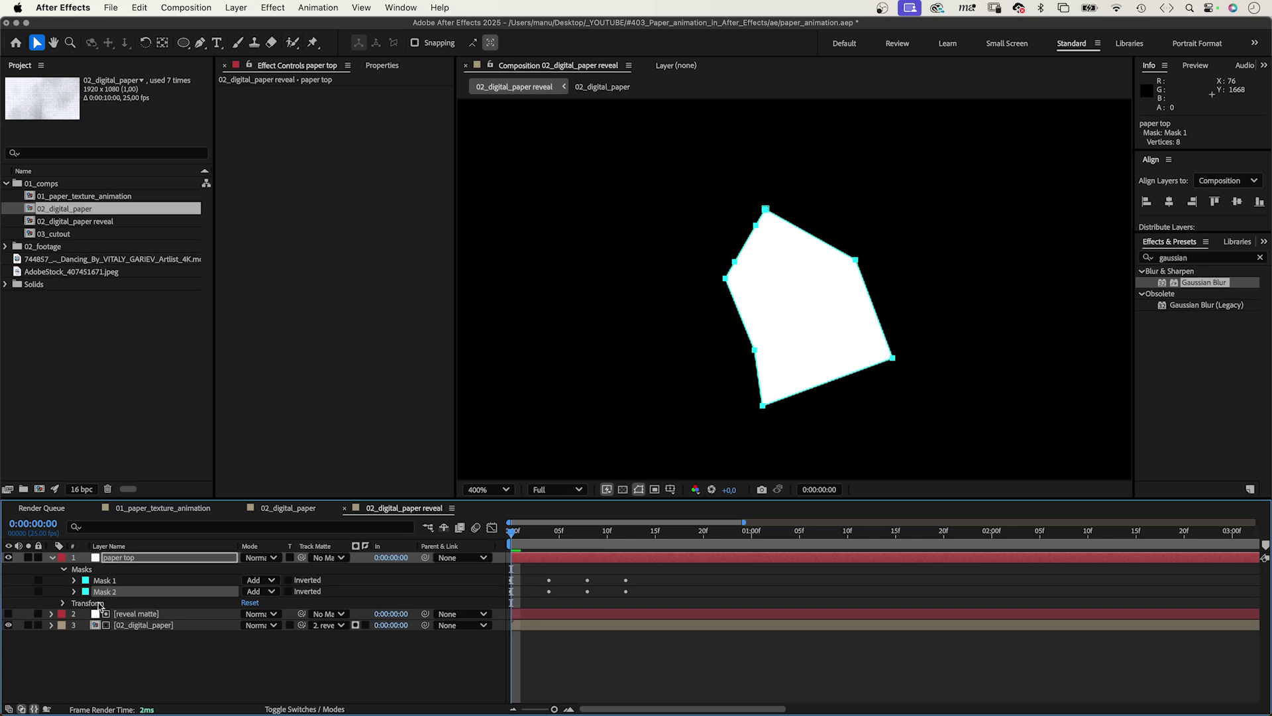
# - Set the duplicated mask's outline color to magenta, FF00FF
pyautogui.click(85, 591)
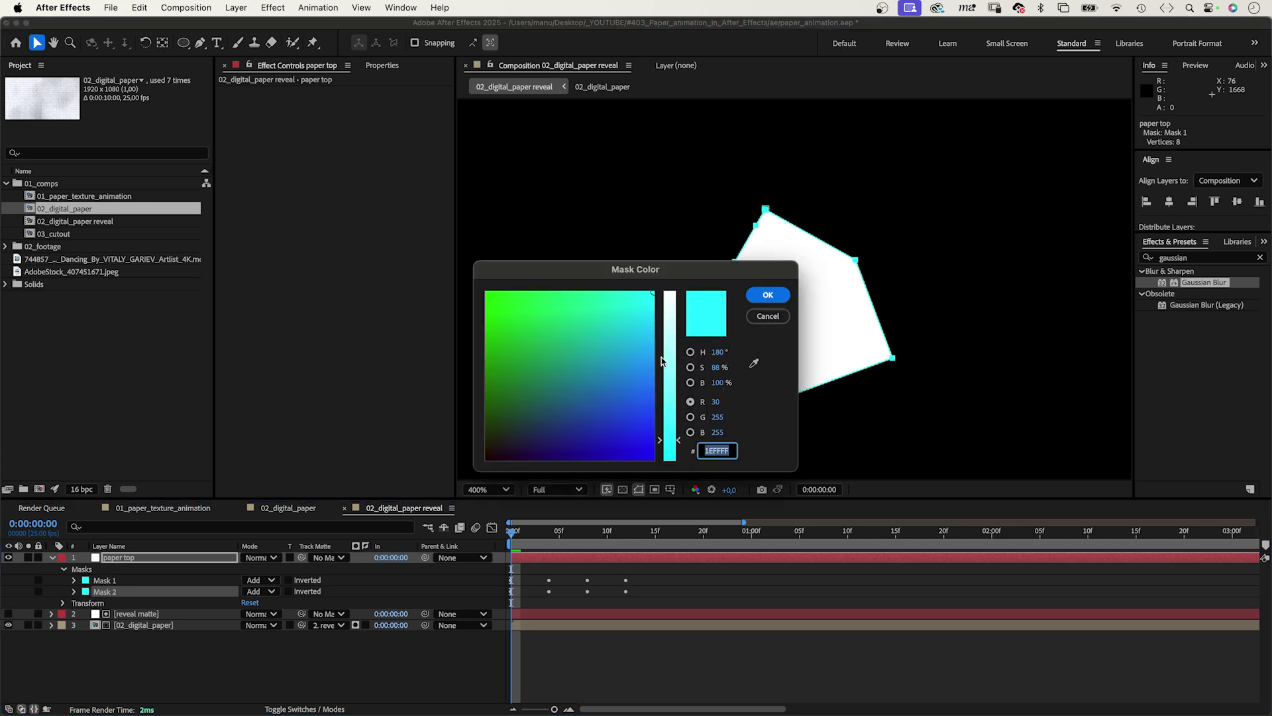
pyautogui.moveTo(660, 361); pyautogui.dragTo(659, 464)
pyautogui.click(773, 296)
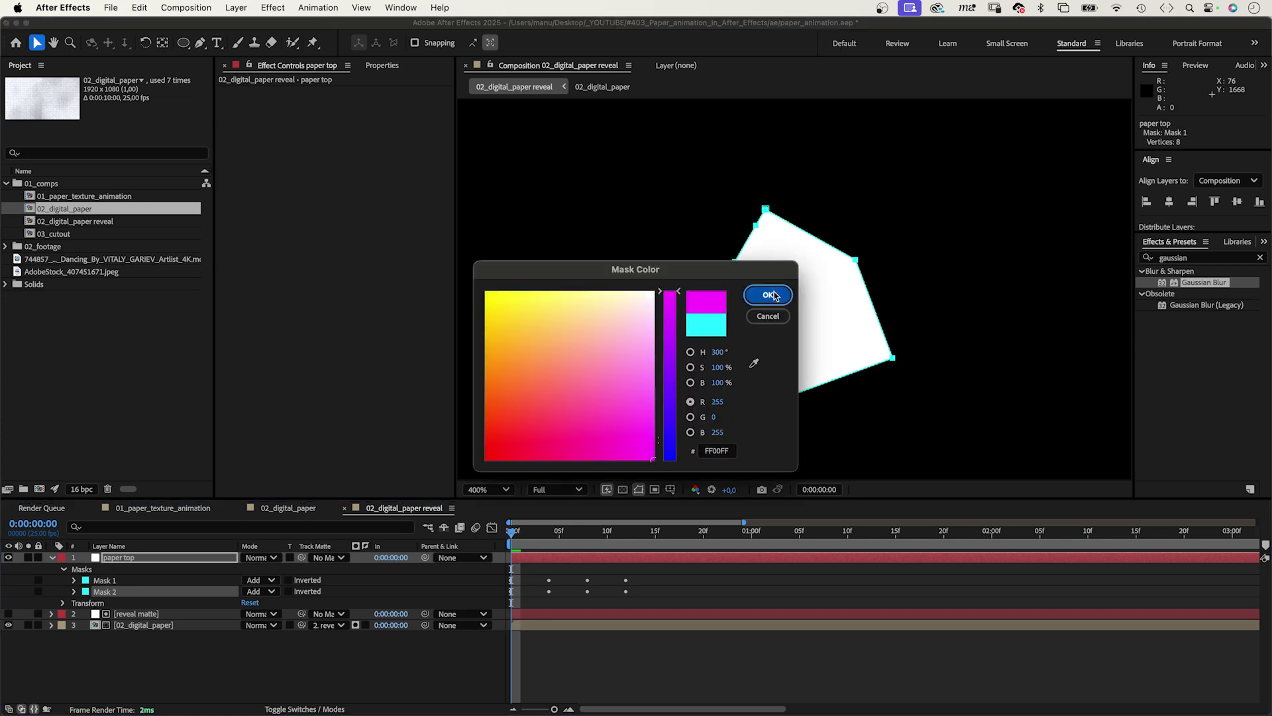
# - Lock Mask 1 and set Mask 2's mode to Subtract
pyautogui.click(56, 583)
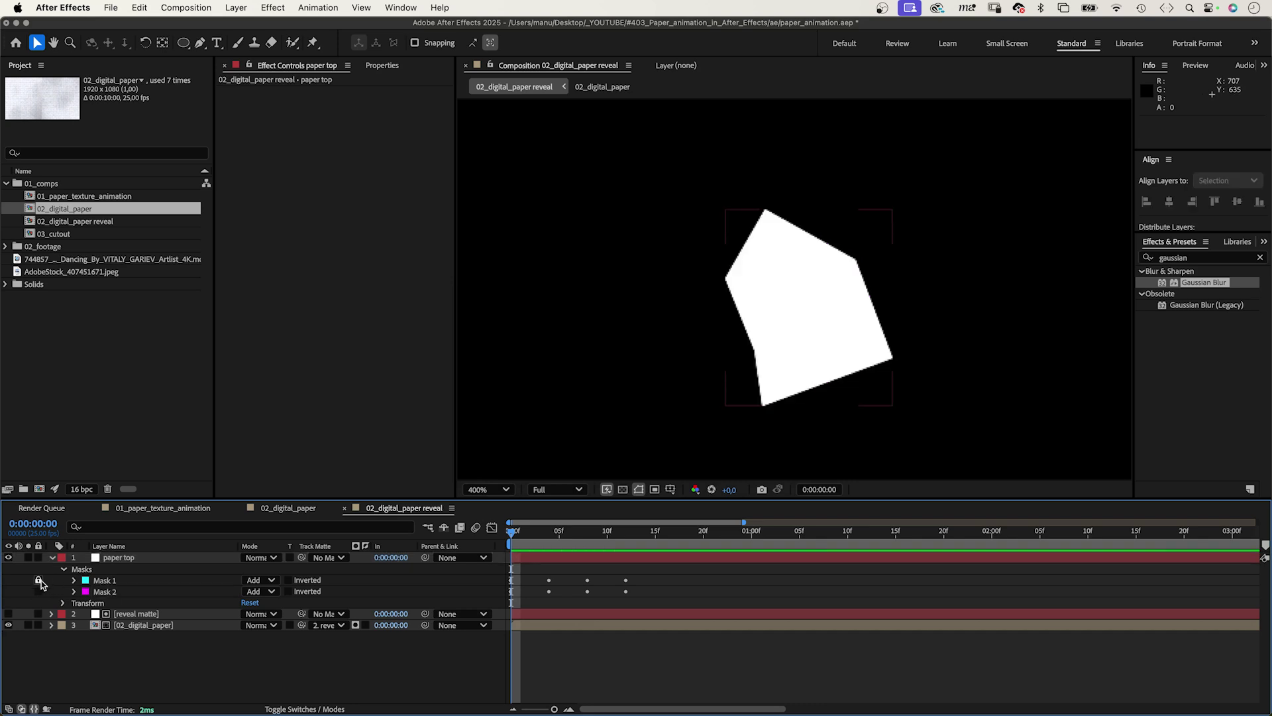
pyautogui.click(74, 591)
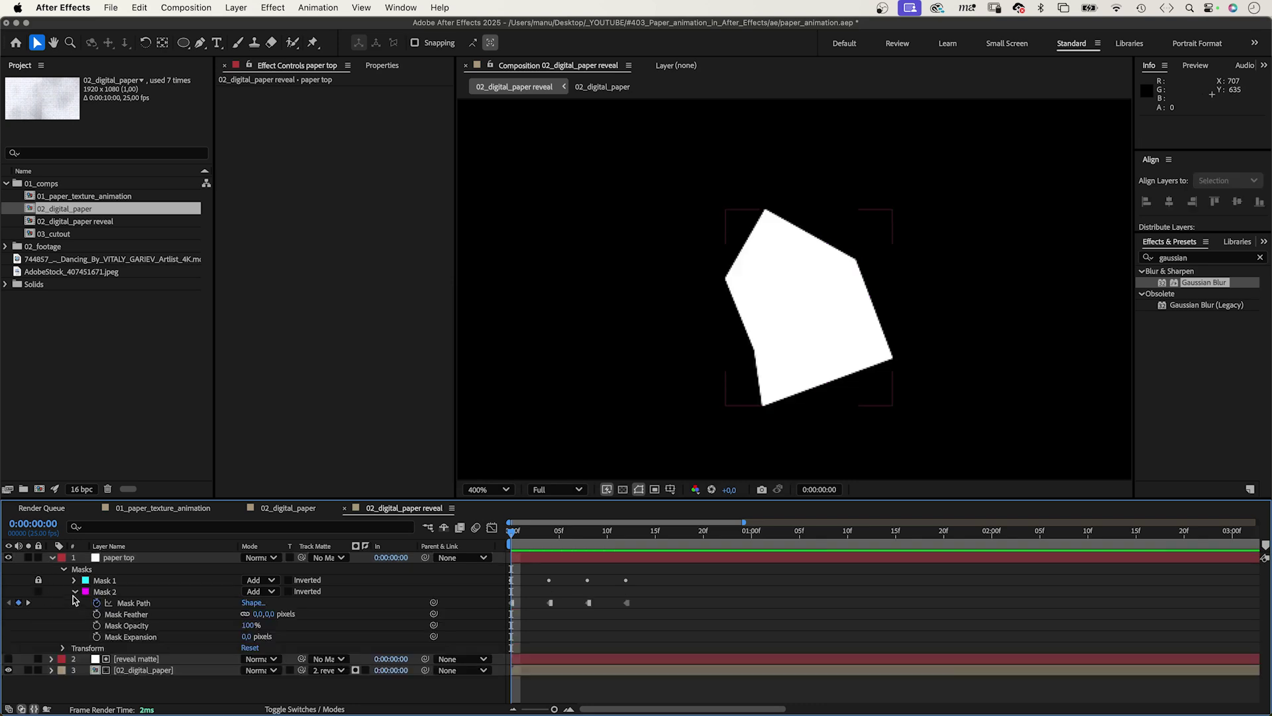
pyautogui.click(105, 601)
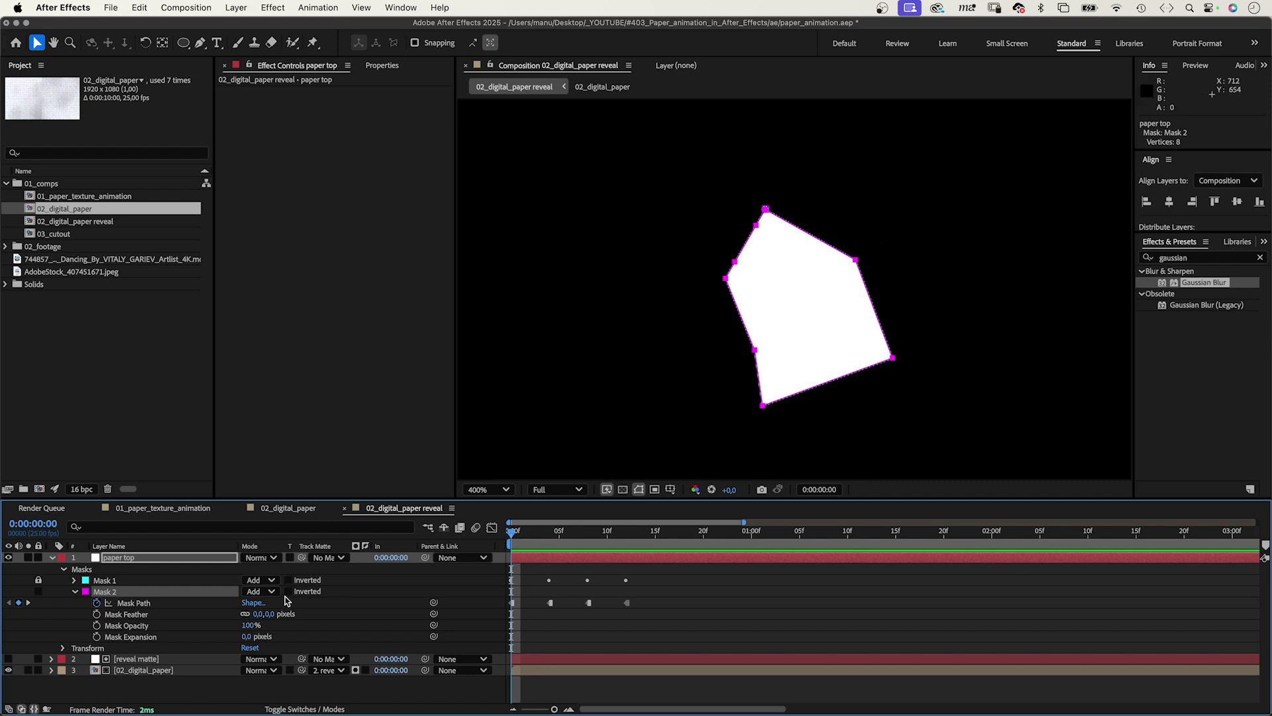
pyautogui.click(264, 591)
pyautogui.click(274, 636)
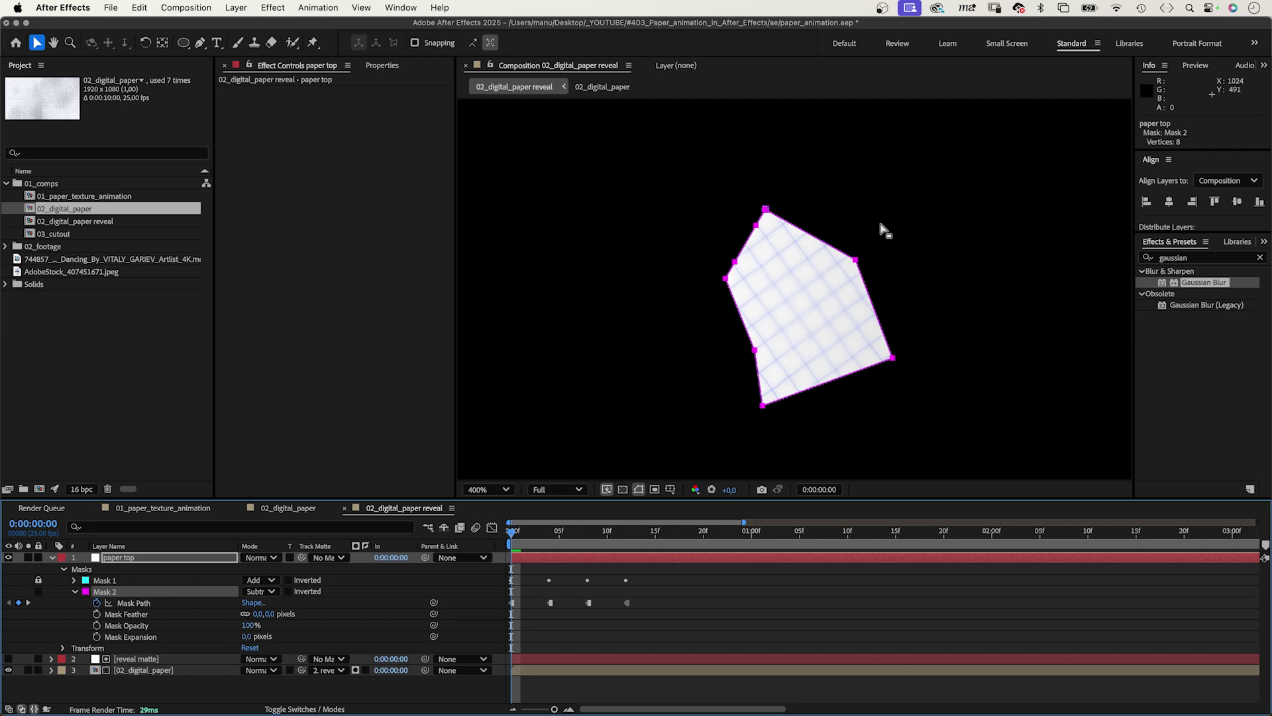
# - At 0:00:00:00, pull three of Mask 2's points inward so white edges of uneven width surround the grid paper
pyautogui.moveTo(888, 230); pyautogui.dragTo(840, 273)
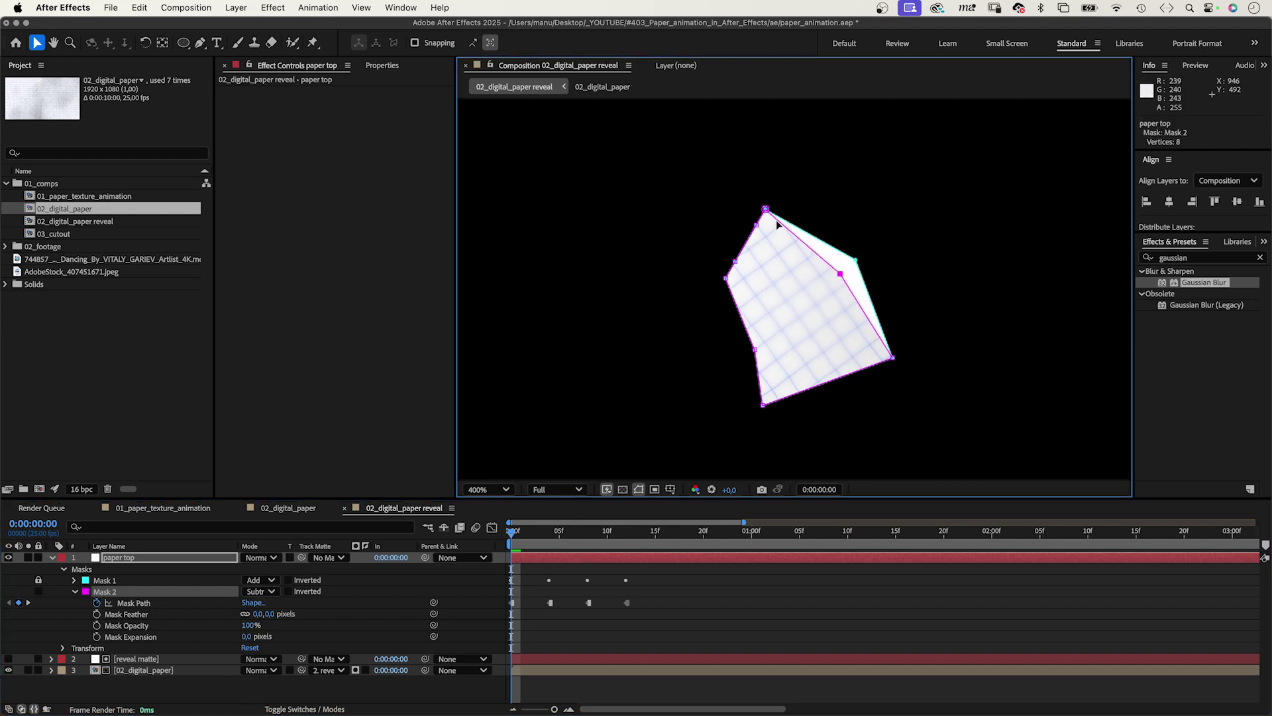
pyautogui.moveTo(765, 210); pyautogui.dragTo(786, 269)
pyautogui.moveTo(763, 404); pyautogui.dragTo(779, 363)
# - At 0:00:00:04, pull Mask 2's points inward from the star shape's outline to expose irregular white borders
pyautogui.press('k')
pyautogui.press(',')
pyautogui.press(',')
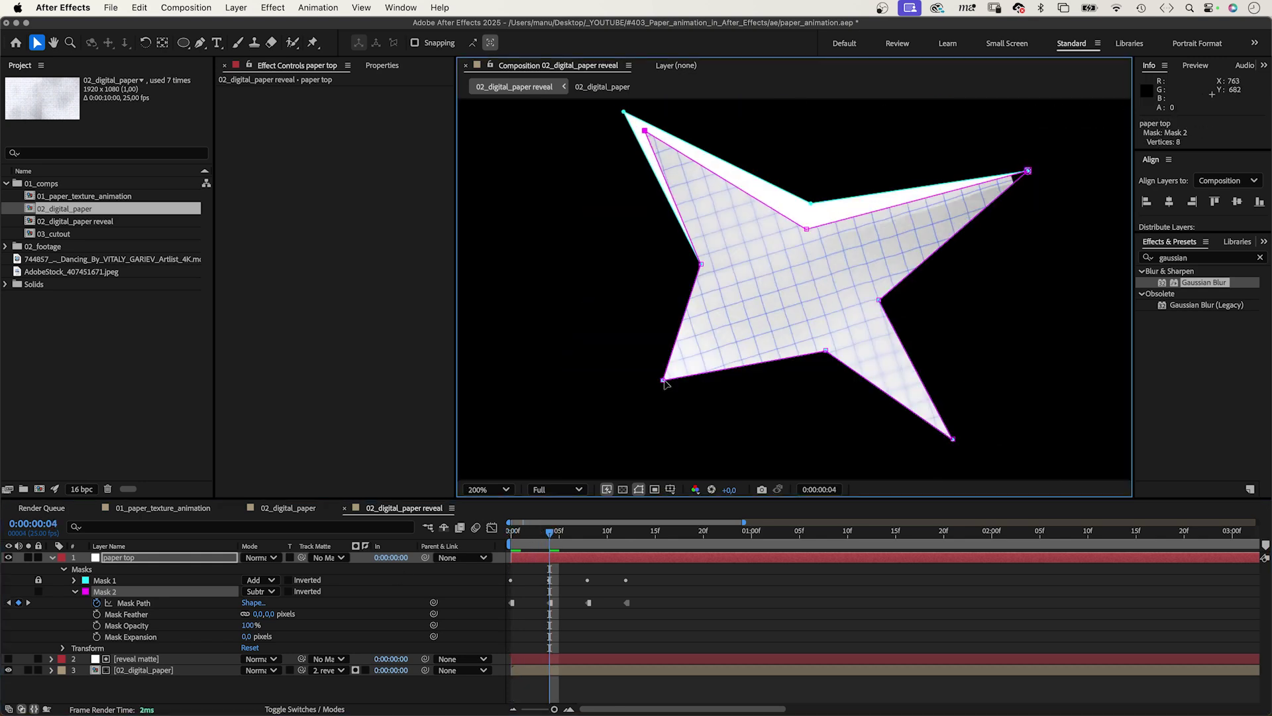
# - Step through Mask 2's remaining keyframes up to 0:00:00:12 and scrub back to check the white torn edges
pyautogui.press('k')
pyautogui.press('j')
pyautogui.press('j')
pyautogui.press(',')
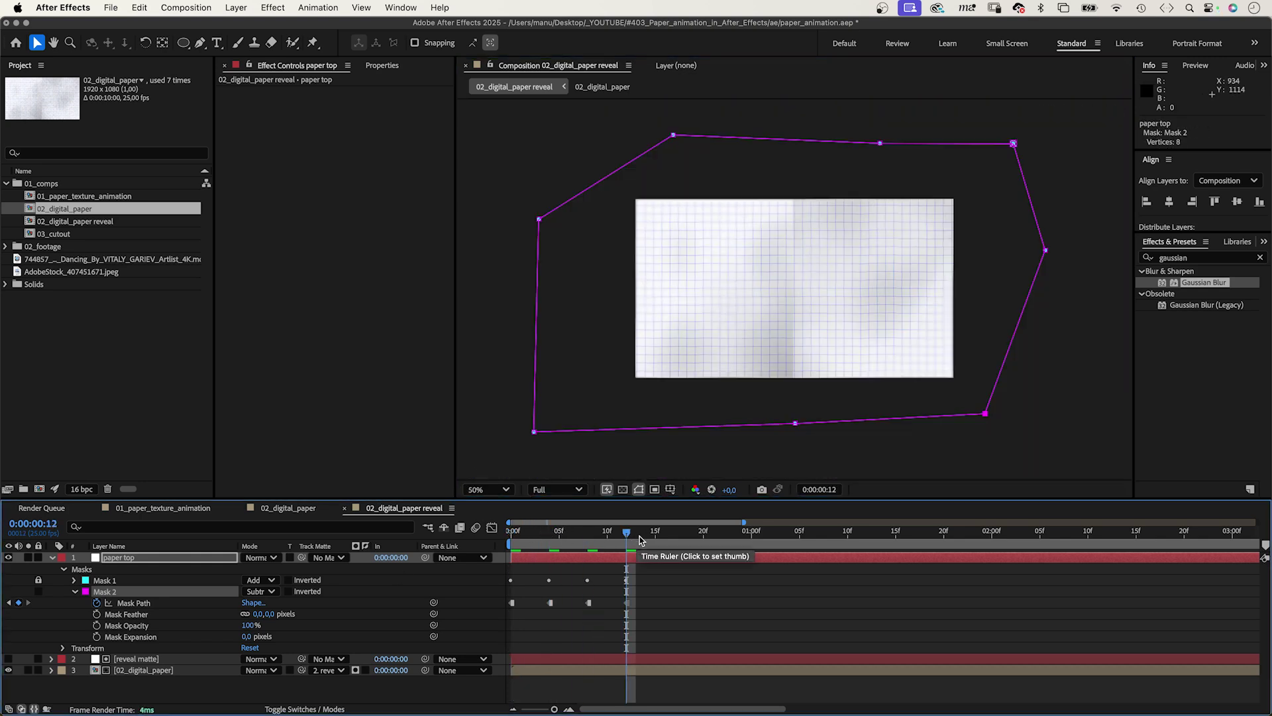
pyautogui.moveTo(597, 532); pyautogui.dragTo(559, 538)
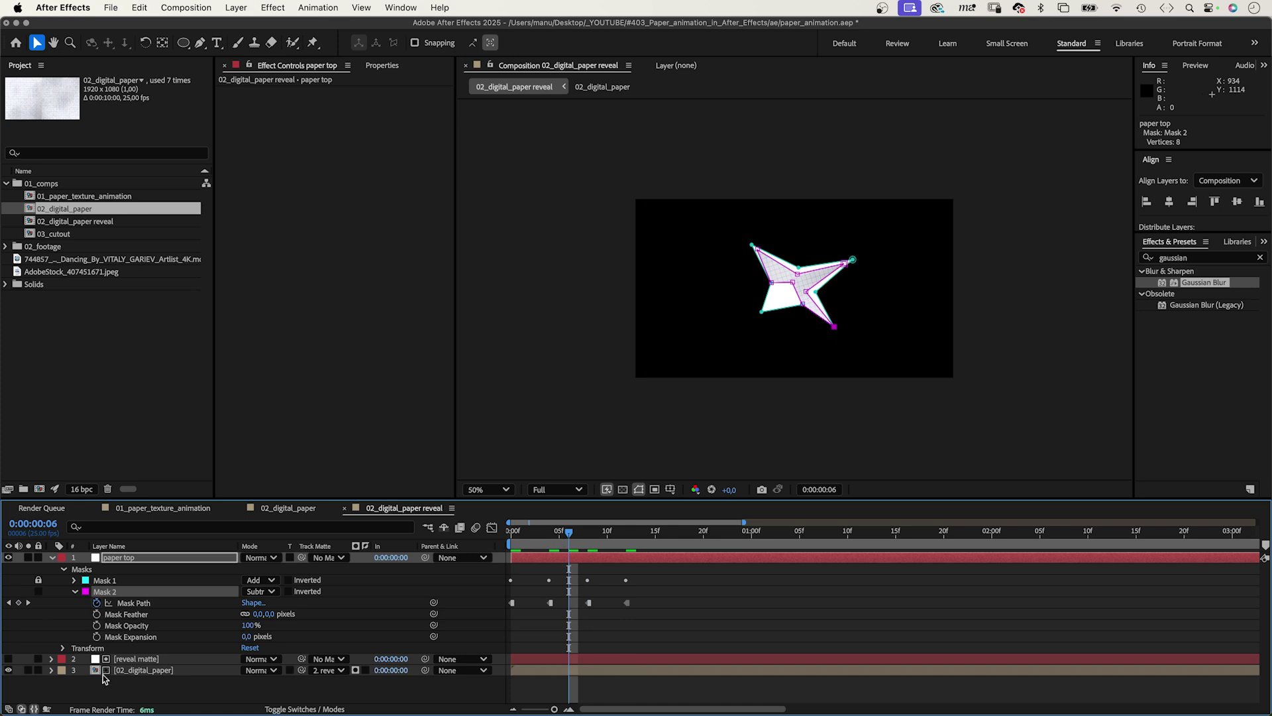
# - Copy all effects from the paper layer in 02_digital_paper and paste them onto the paper top layer in 02_digital_paper reveal
pyautogui.doubleClick(133, 670)
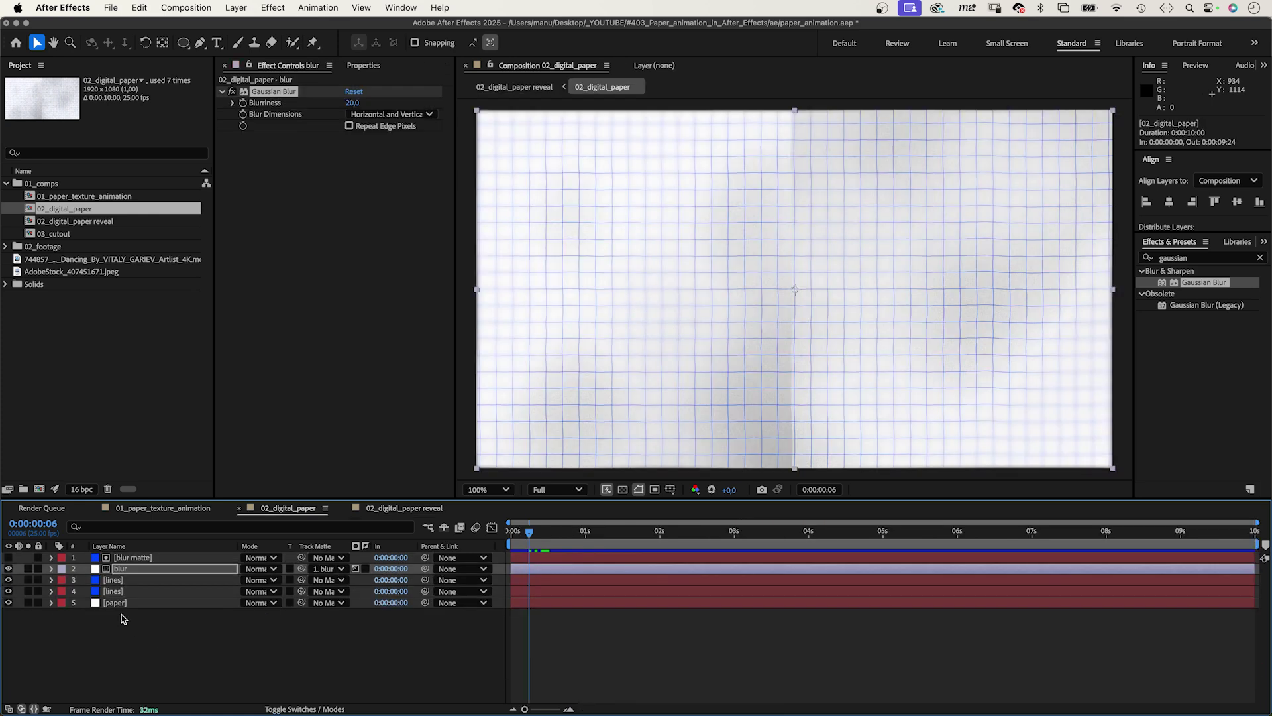
pyautogui.click(114, 603)
pyautogui.click(278, 92)
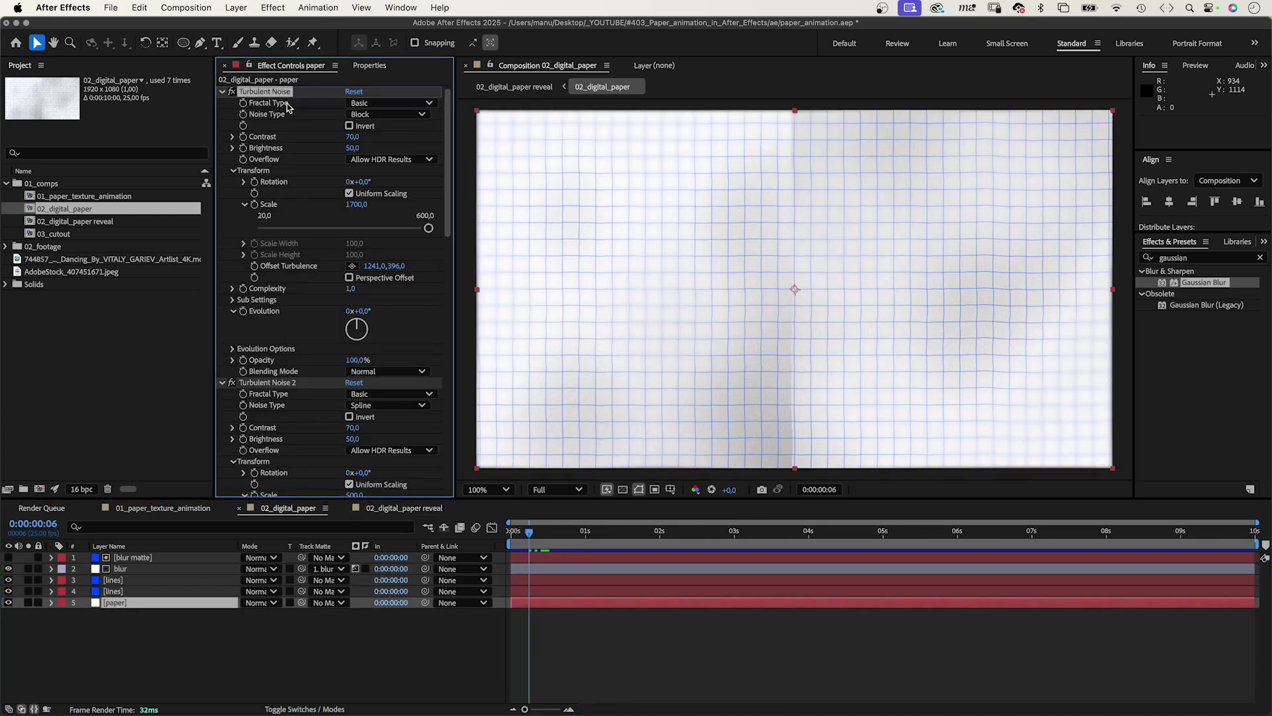
pyautogui.press('super+a')
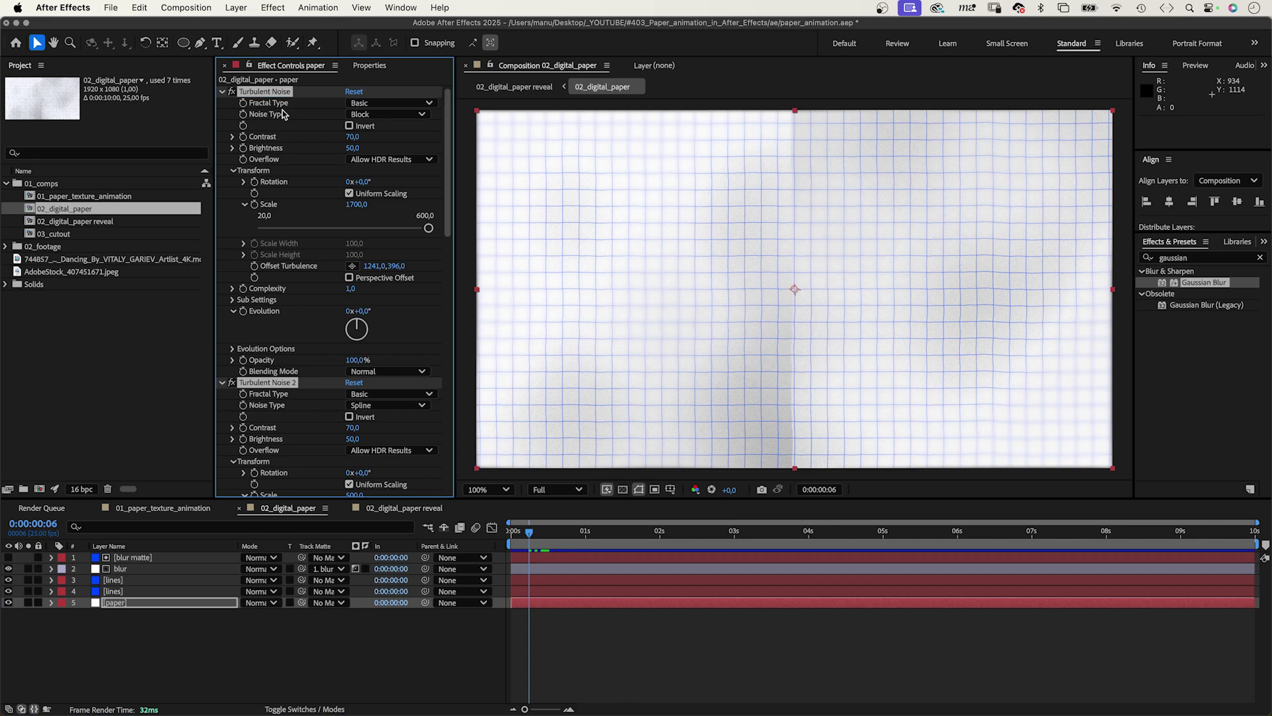
pyautogui.doubleClick(59, 222)
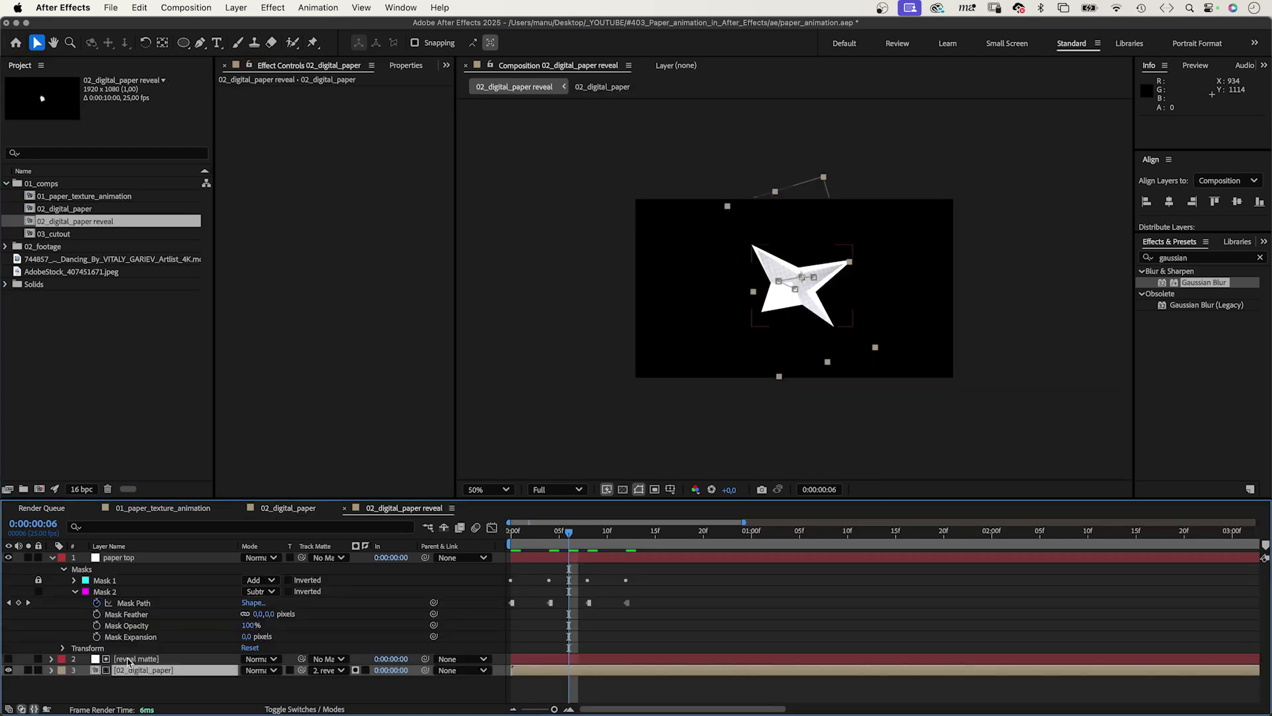
pyautogui.click(116, 560)
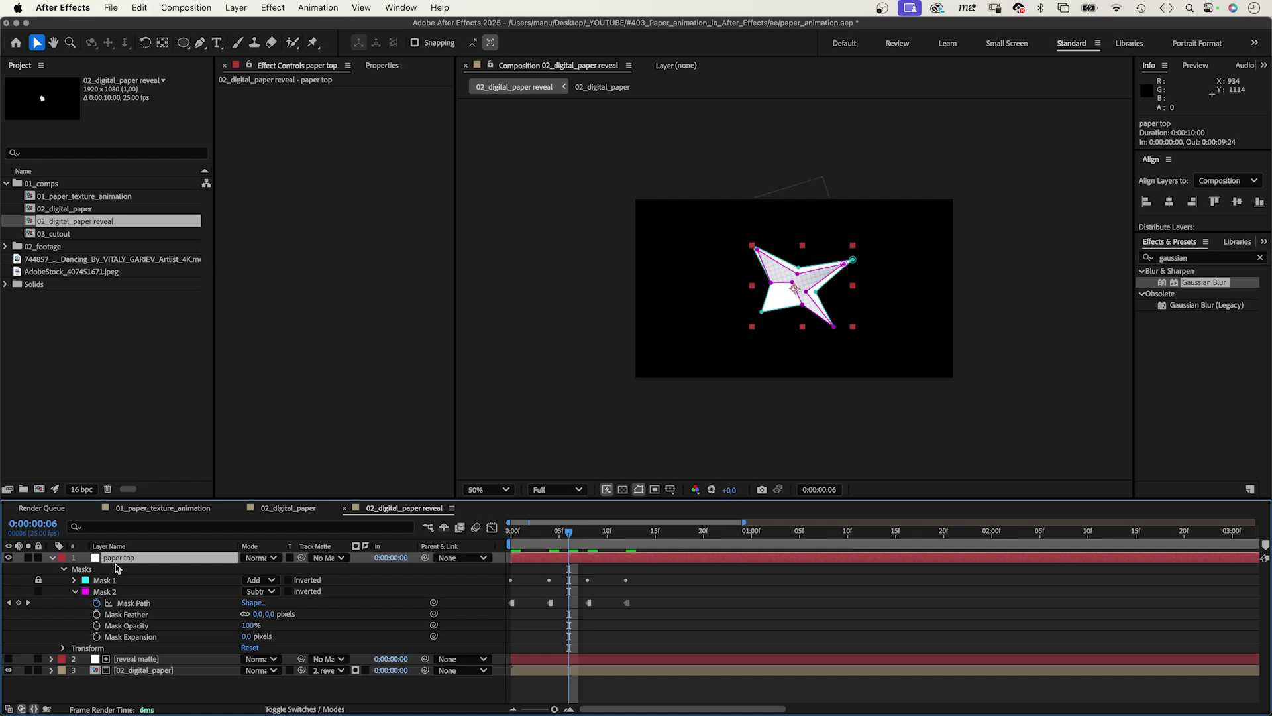
pyautogui.press('super+v')
pyautogui.press('.')
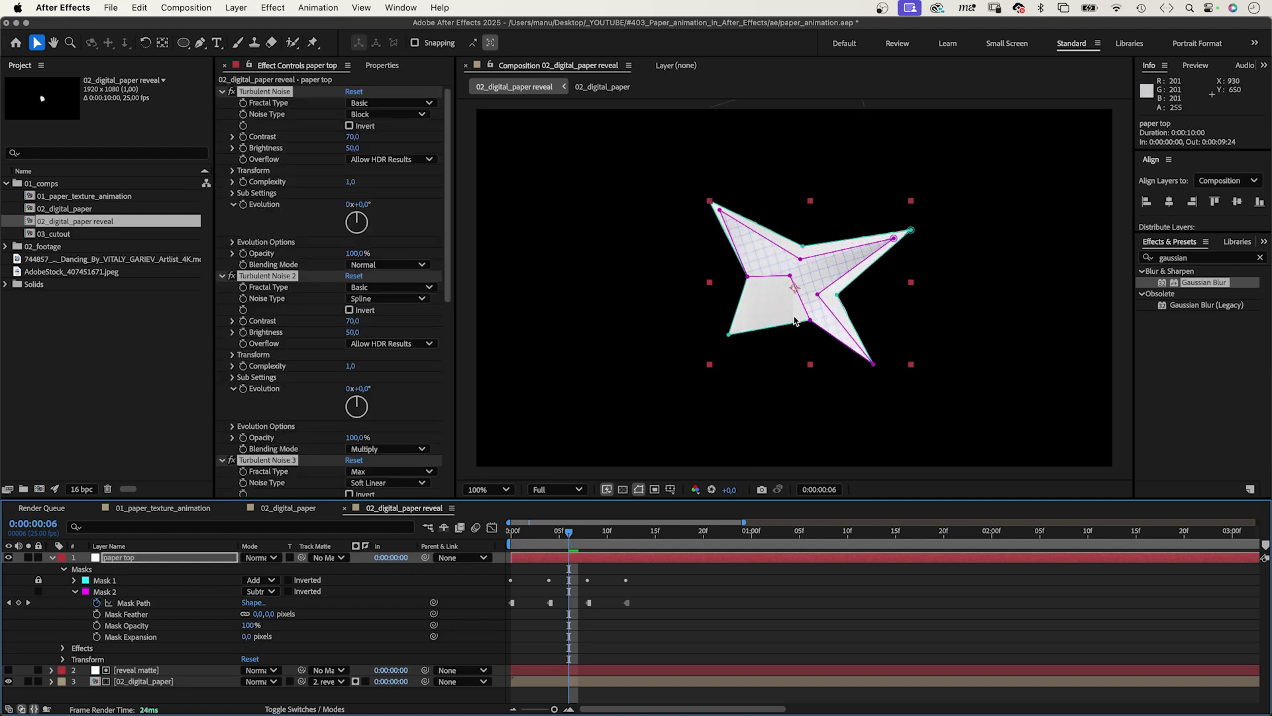
# - Deselect everything and preview the torn-paper reveal from the start to check the textured white edges
pyautogui.press('F2')
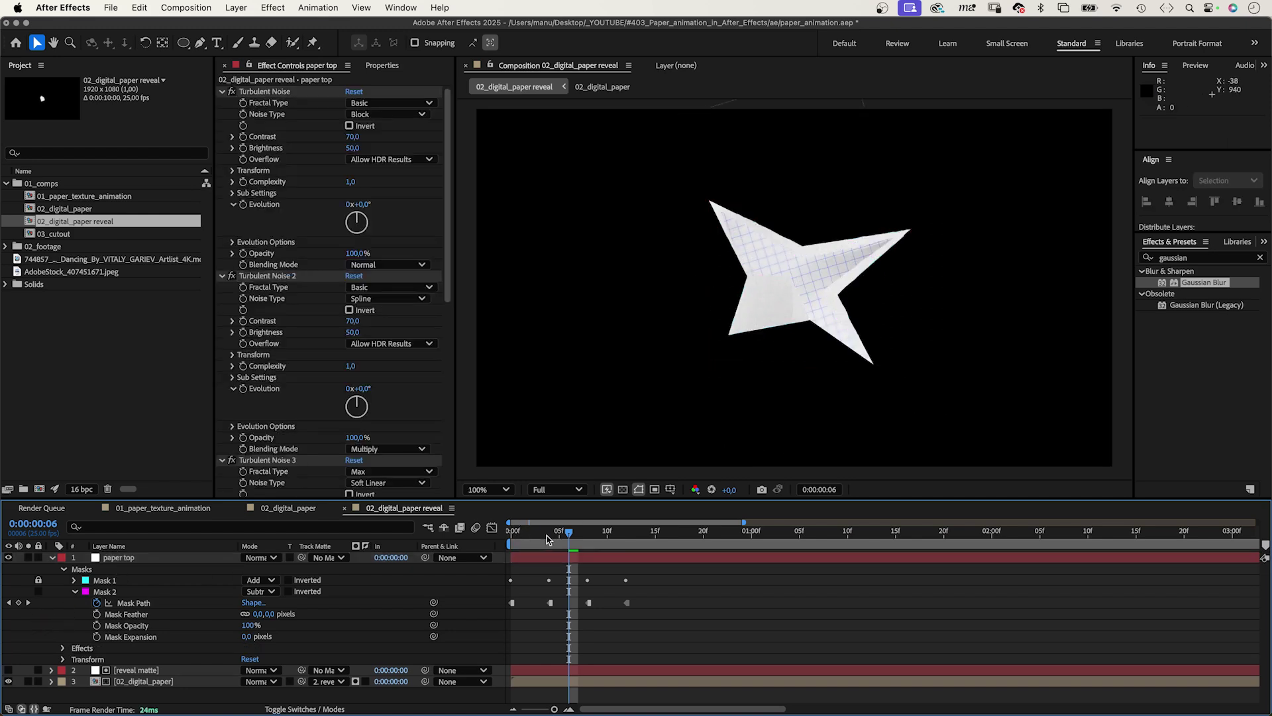
pyautogui.press('Home')
pyautogui.press('space')
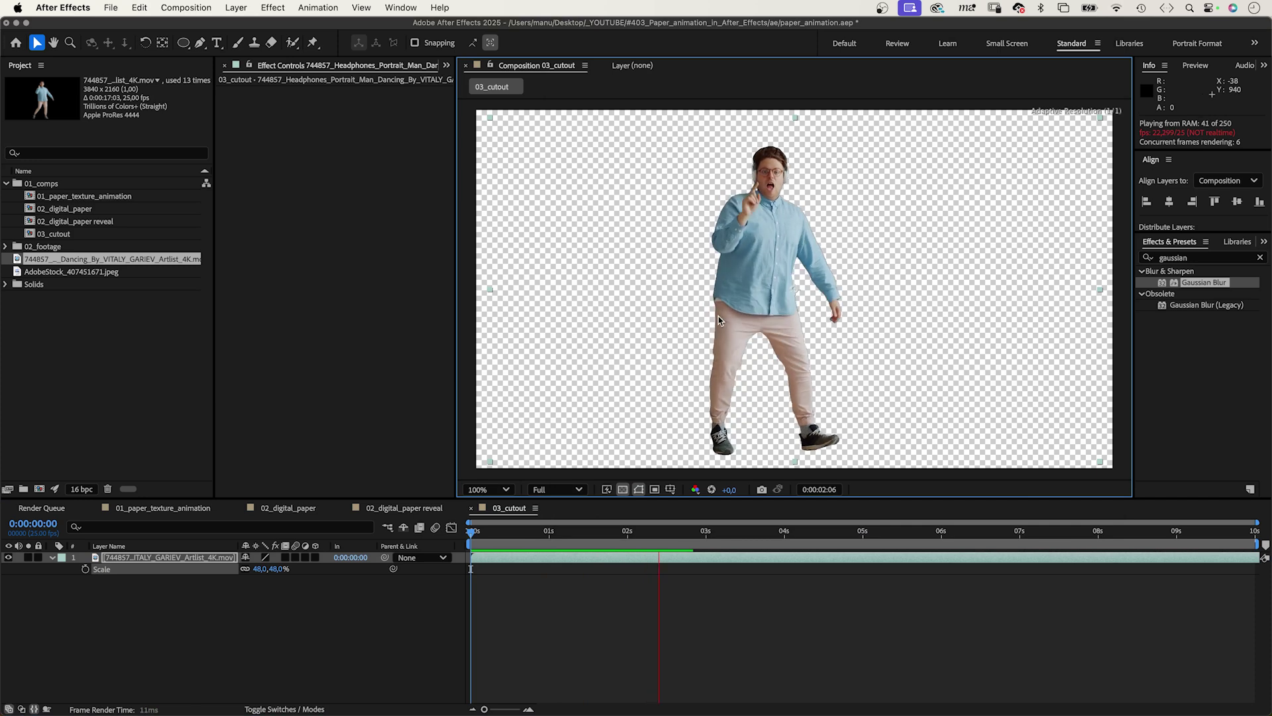
# - Stop the playback in 03_cutout, return to 0:00:00:00 and turn off the transparency grid
pyautogui.press('space')
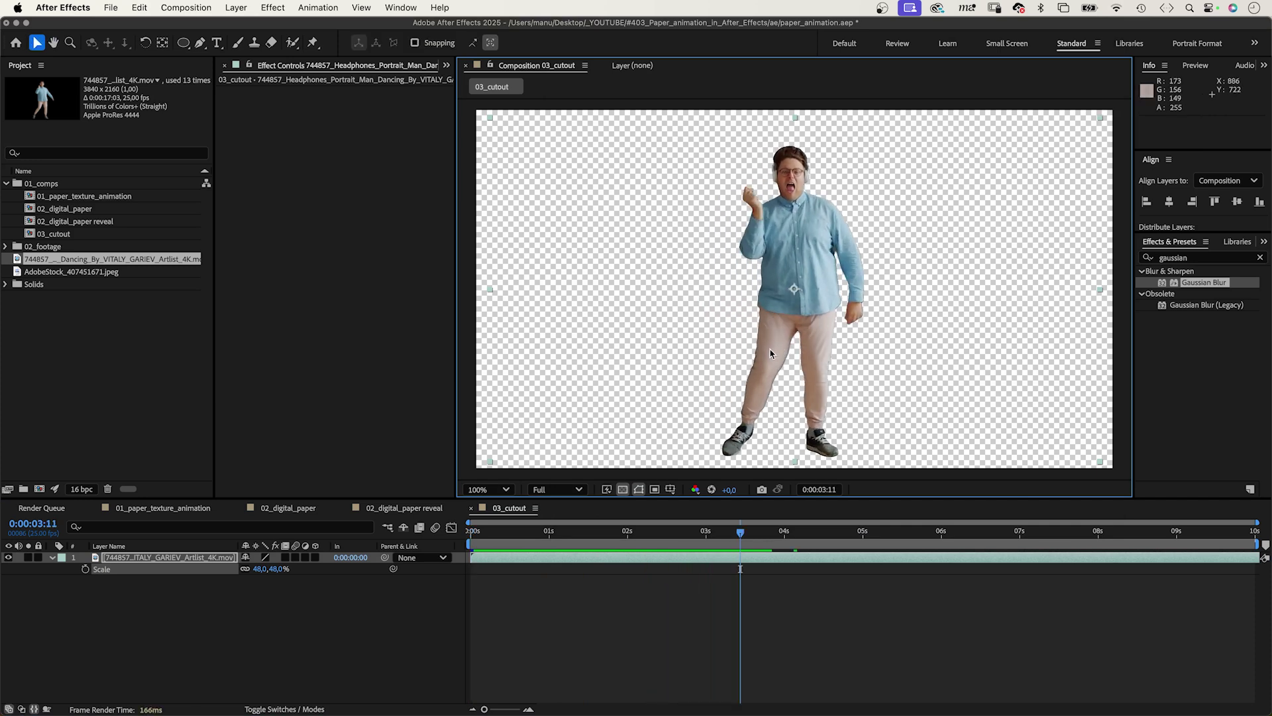
pyautogui.moveTo(629, 540); pyautogui.dragTo(446, 571)
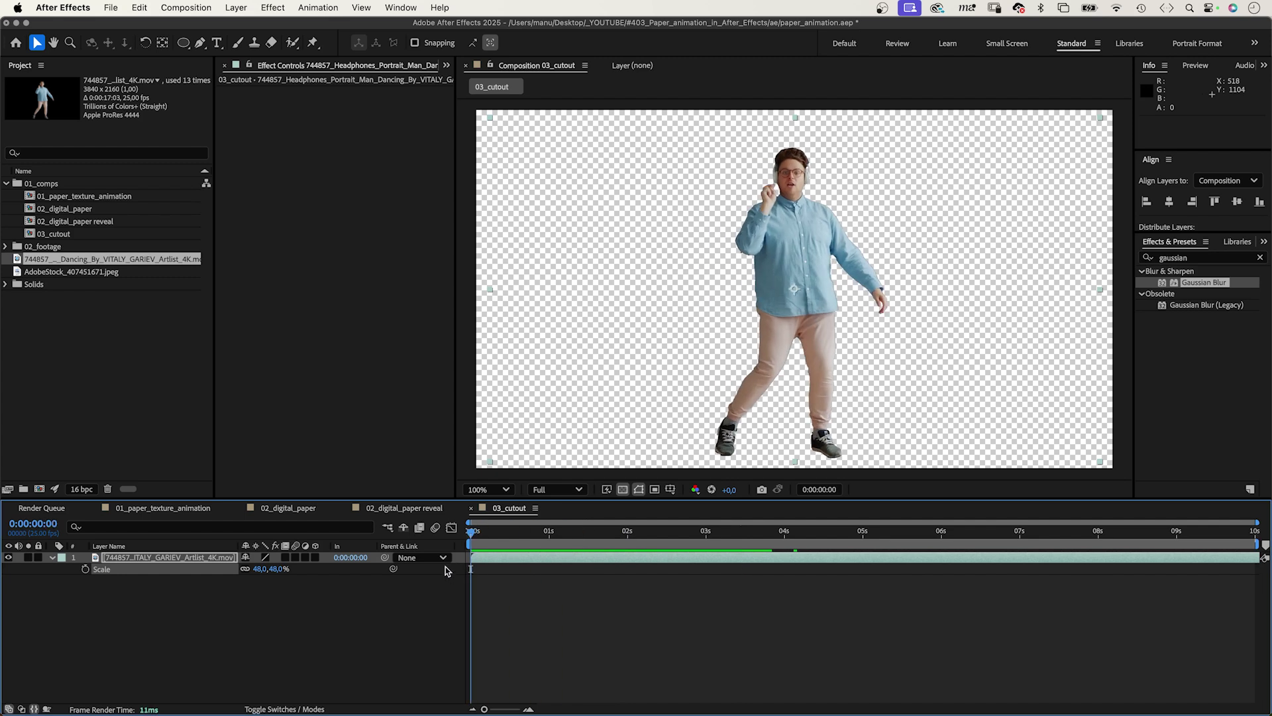
pyautogui.click(624, 489)
# - Duplicate the dancing man footage layer and rename the lower copy "matte paper"
pyautogui.click(142, 570)
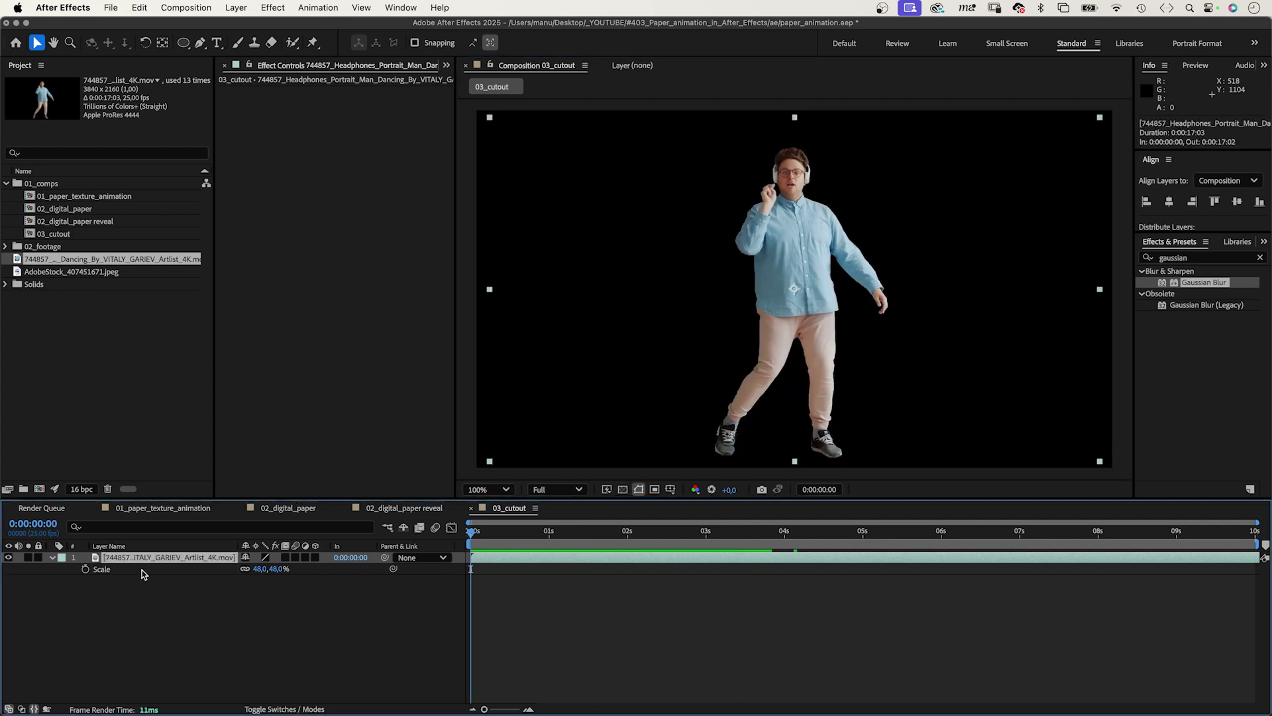
pyautogui.press('super+d')
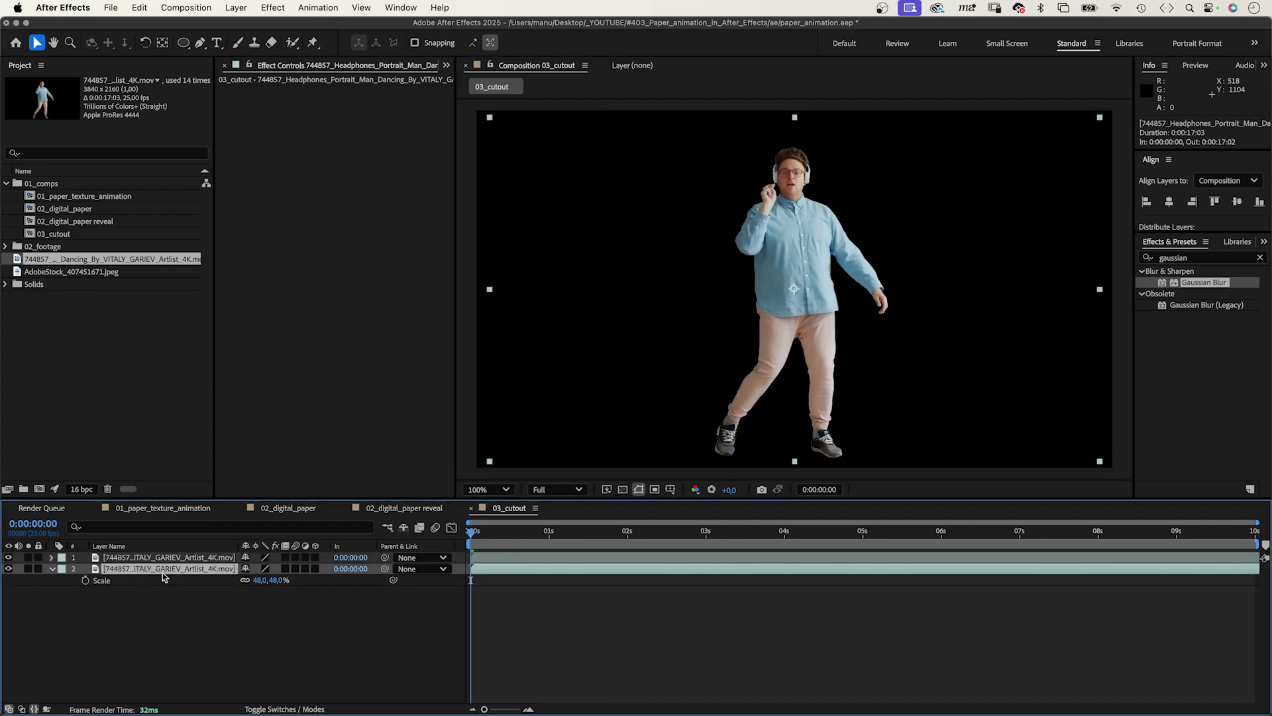
pyautogui.press('Return')
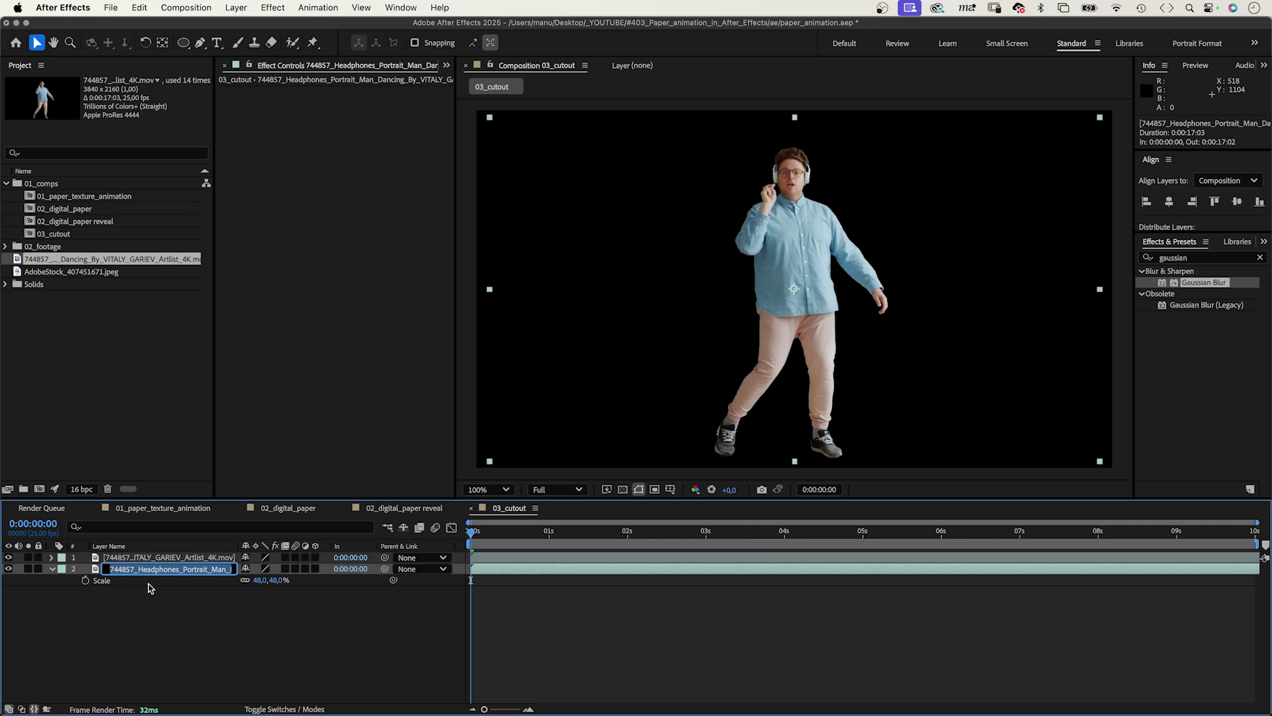
pyautogui.write('matte pape')
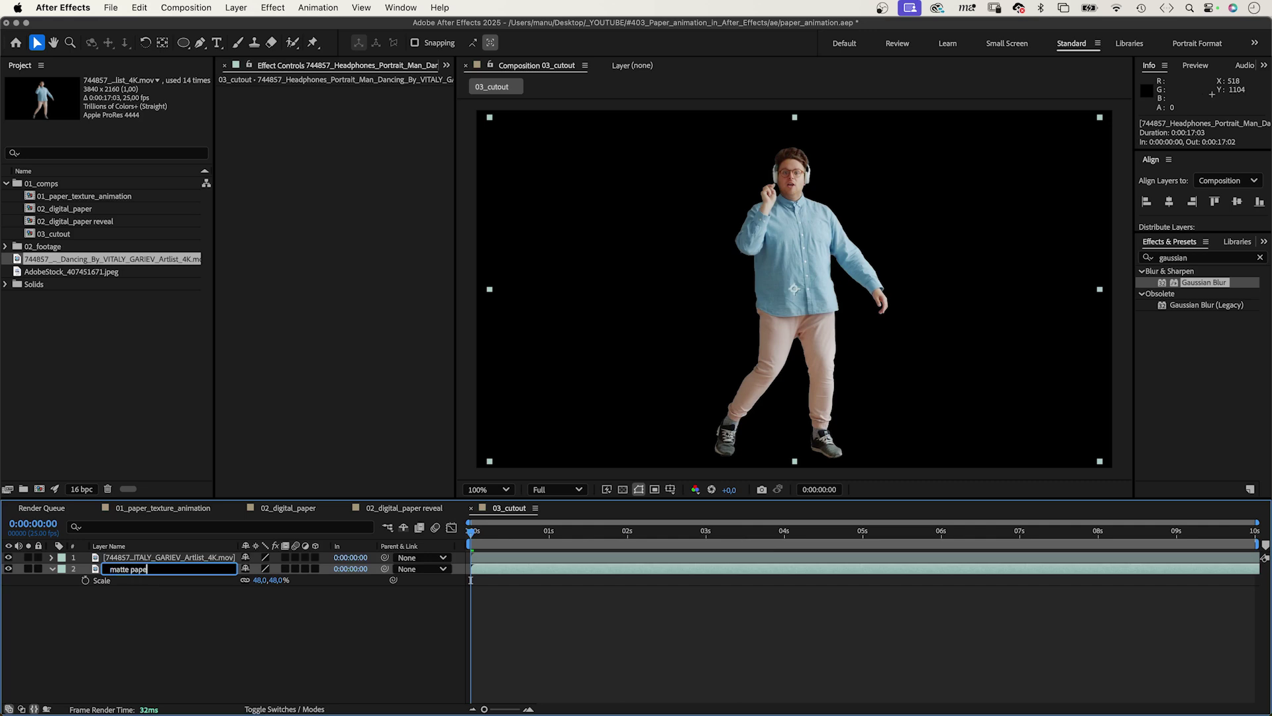
pyautogui.write('r')
pyautogui.press('Return')
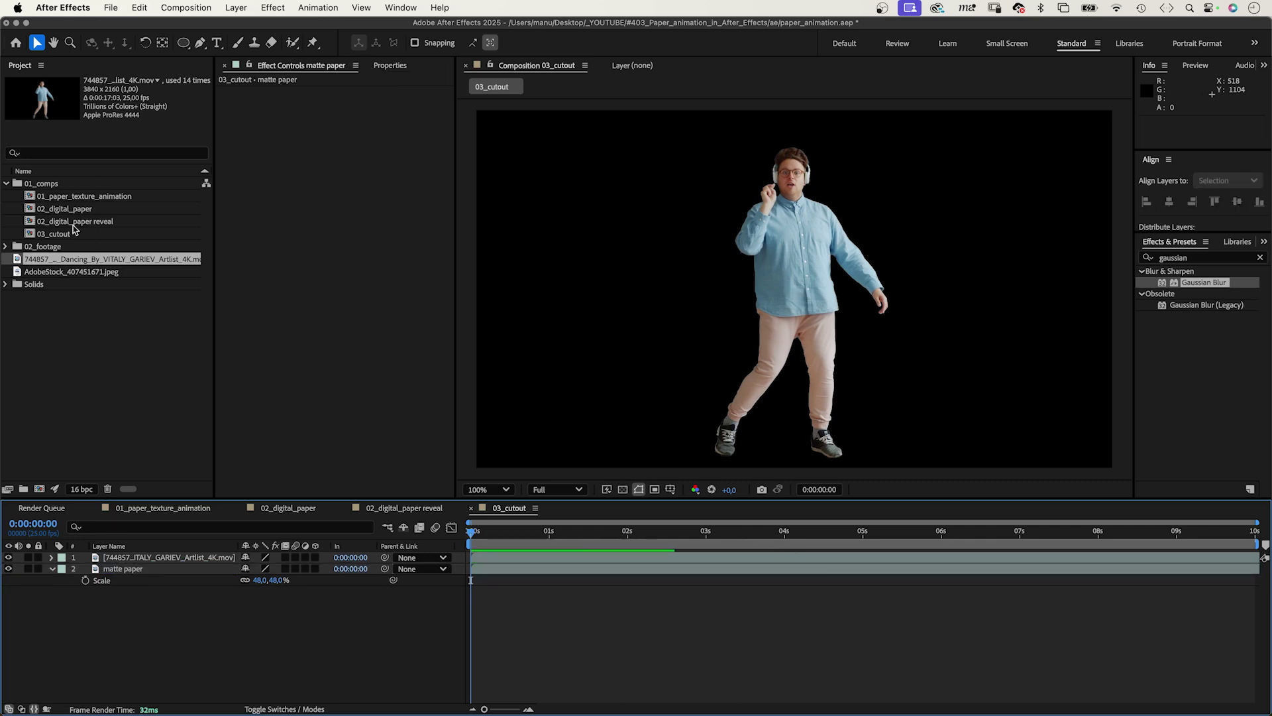
# - Add 01_paper_texture_animation beneath the footage with matte paper as its track matte, and briefly hide the top footage to check the cutout
pyautogui.moveTo(81, 202); pyautogui.dragTo(132, 628)
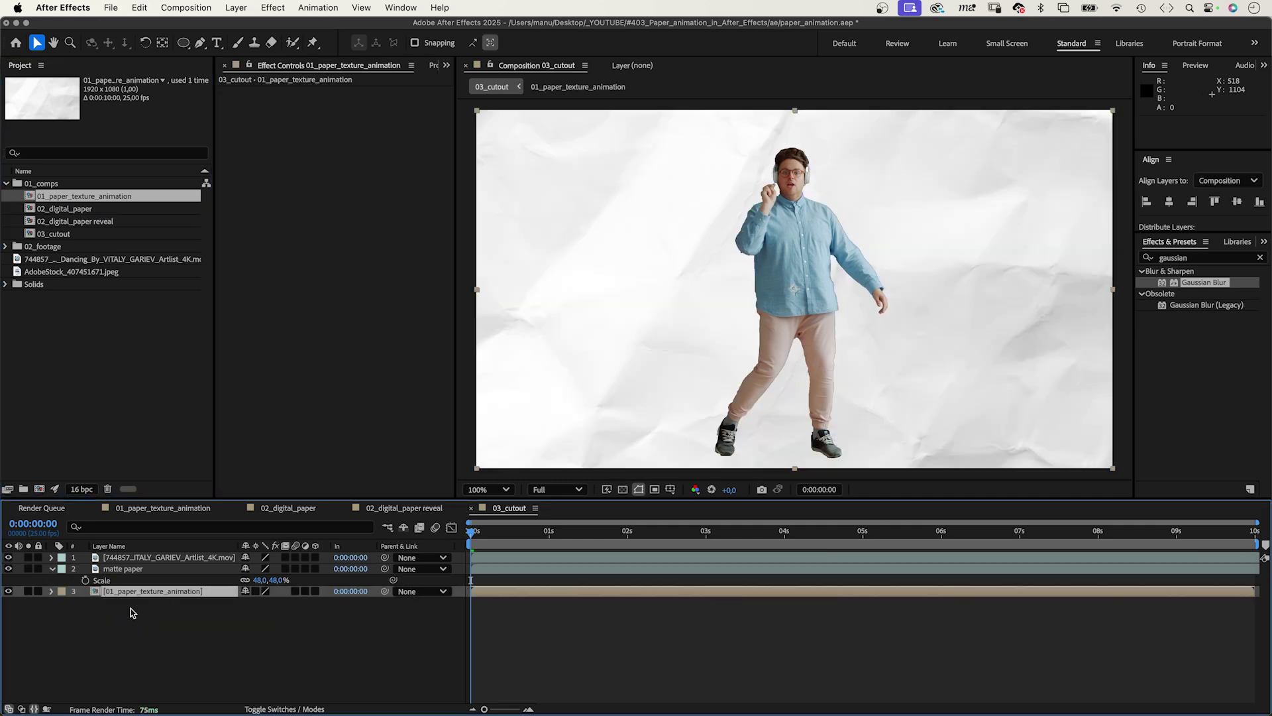
pyautogui.click(275, 704)
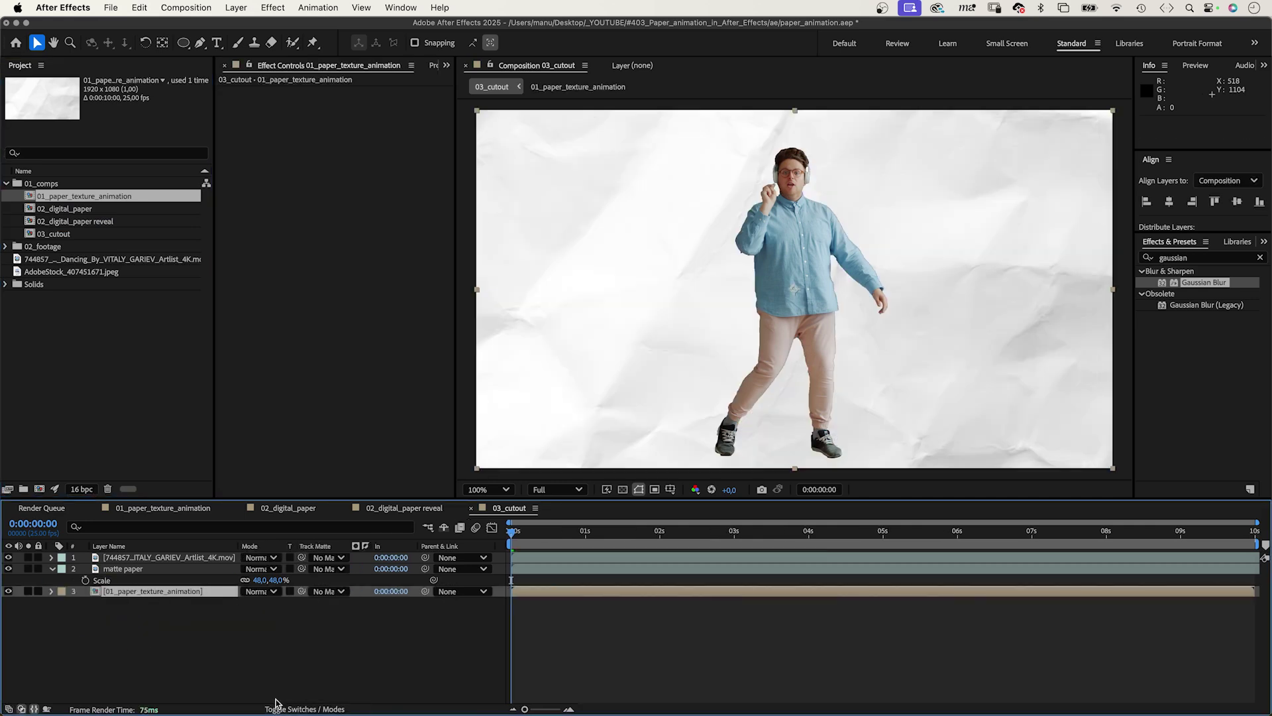
pyautogui.moveTo(301, 591); pyautogui.dragTo(128, 574)
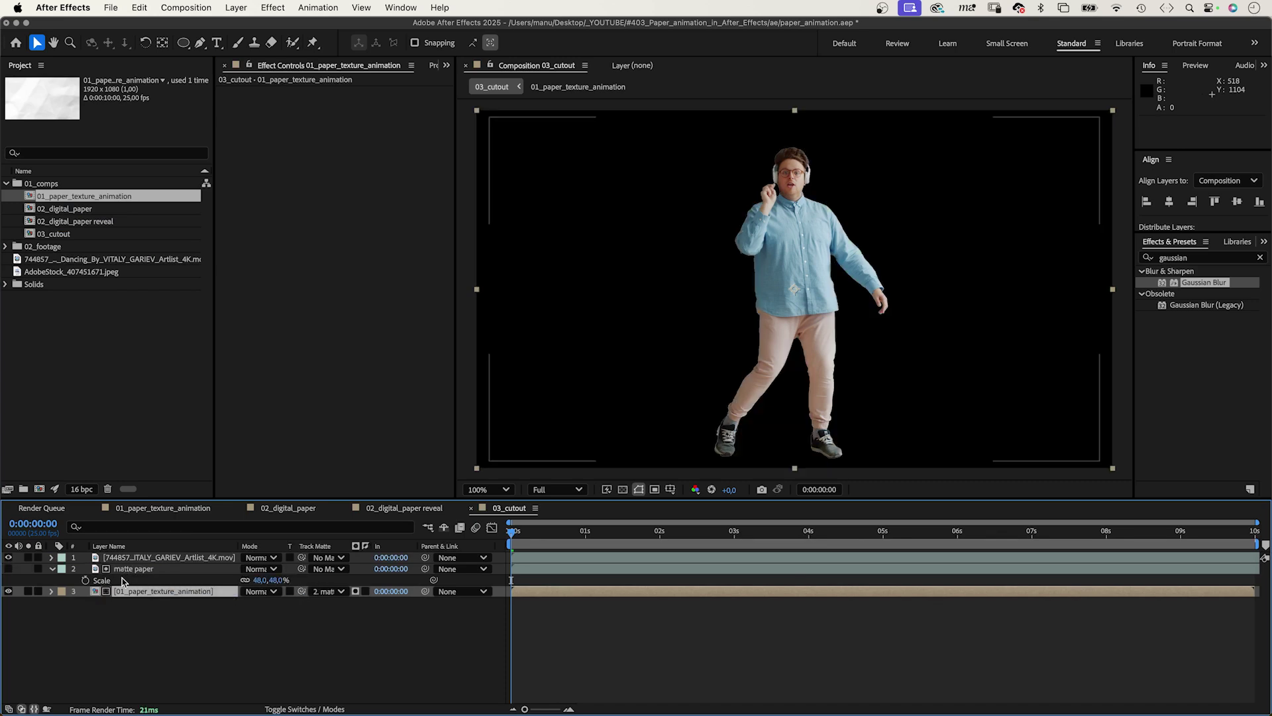
pyautogui.click(9, 557)
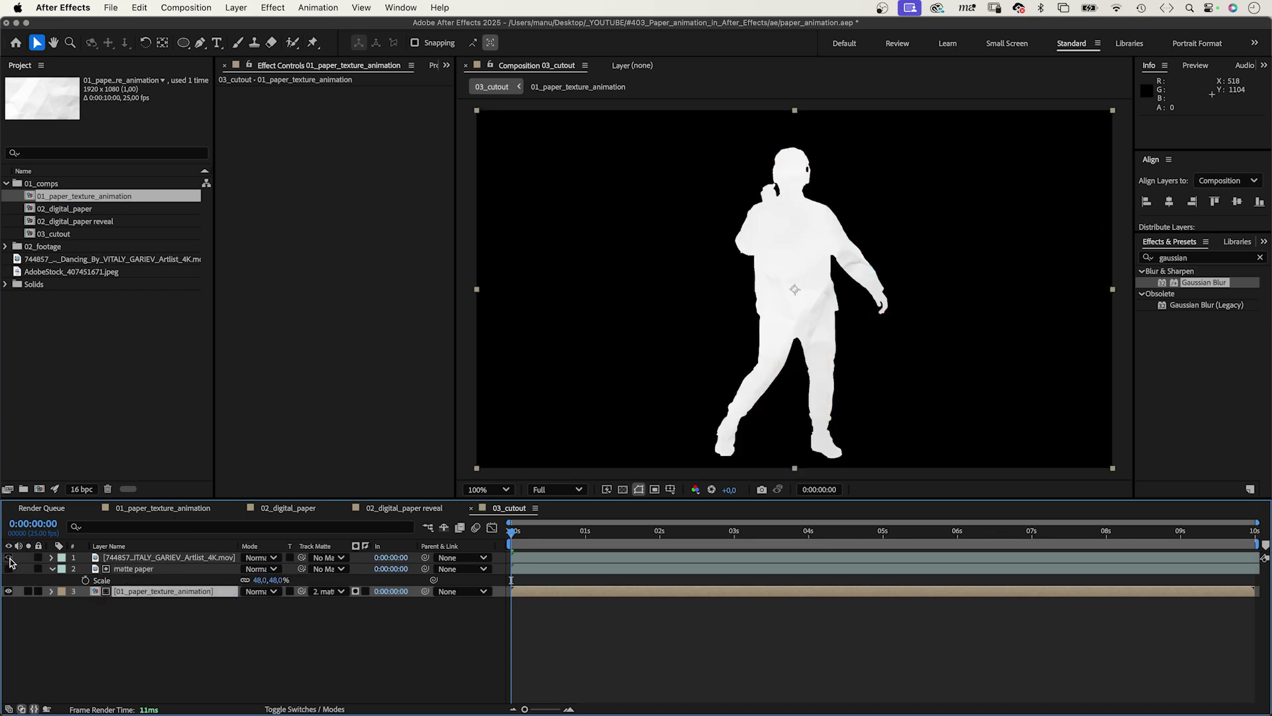
pyautogui.click(8, 557)
# - Create an adjustment layer above the other layers in 03_cutout and rename it "frame rate"
pyautogui.click(133, 568)
pyautogui.click(183, 650)
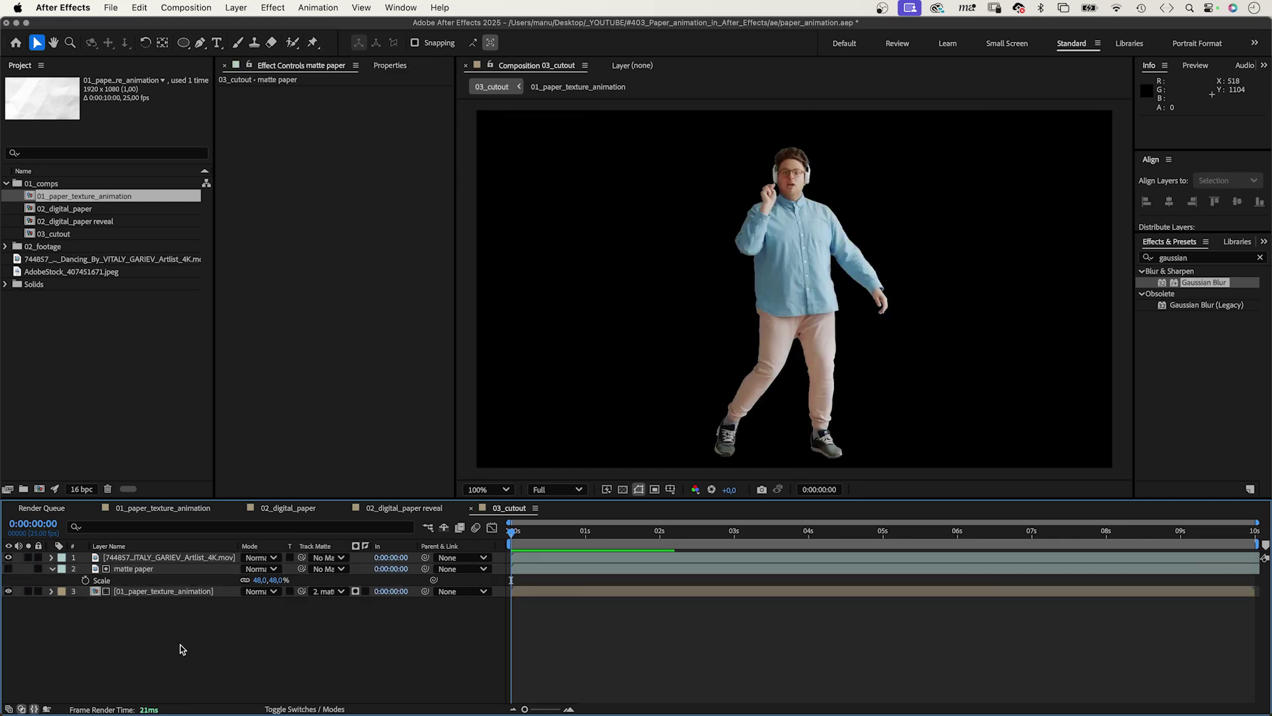
pyautogui.click(239, 6)
pyautogui.moveTo(244, 30)
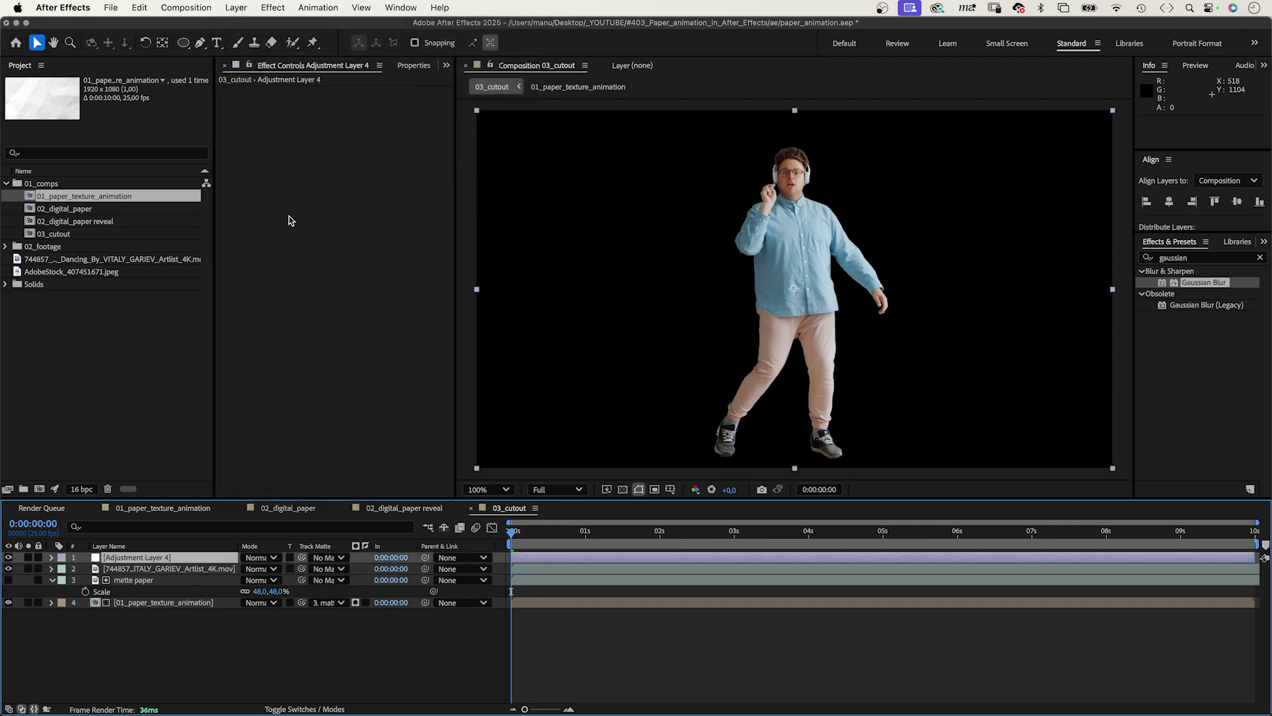
pyautogui.click(133, 561)
pyautogui.press('Return')
pyautogui.write('fr')
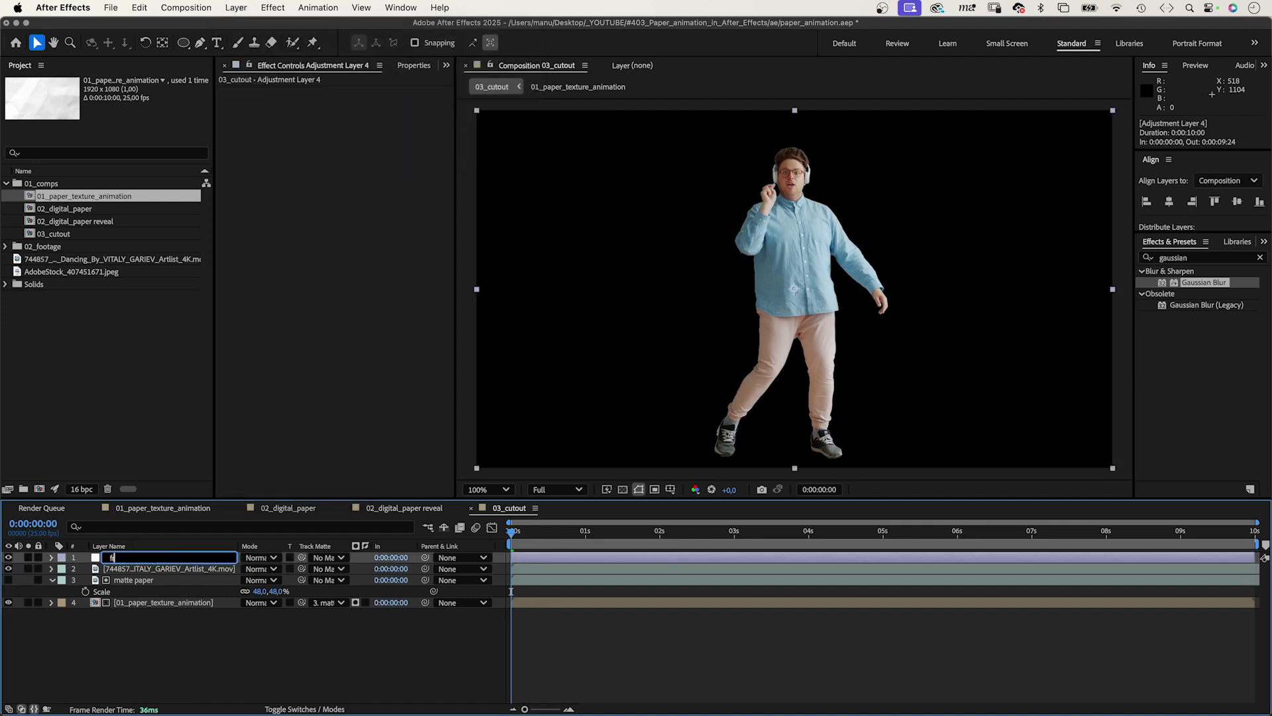
pyautogui.write('ame rate')
pyautogui.press('Return')
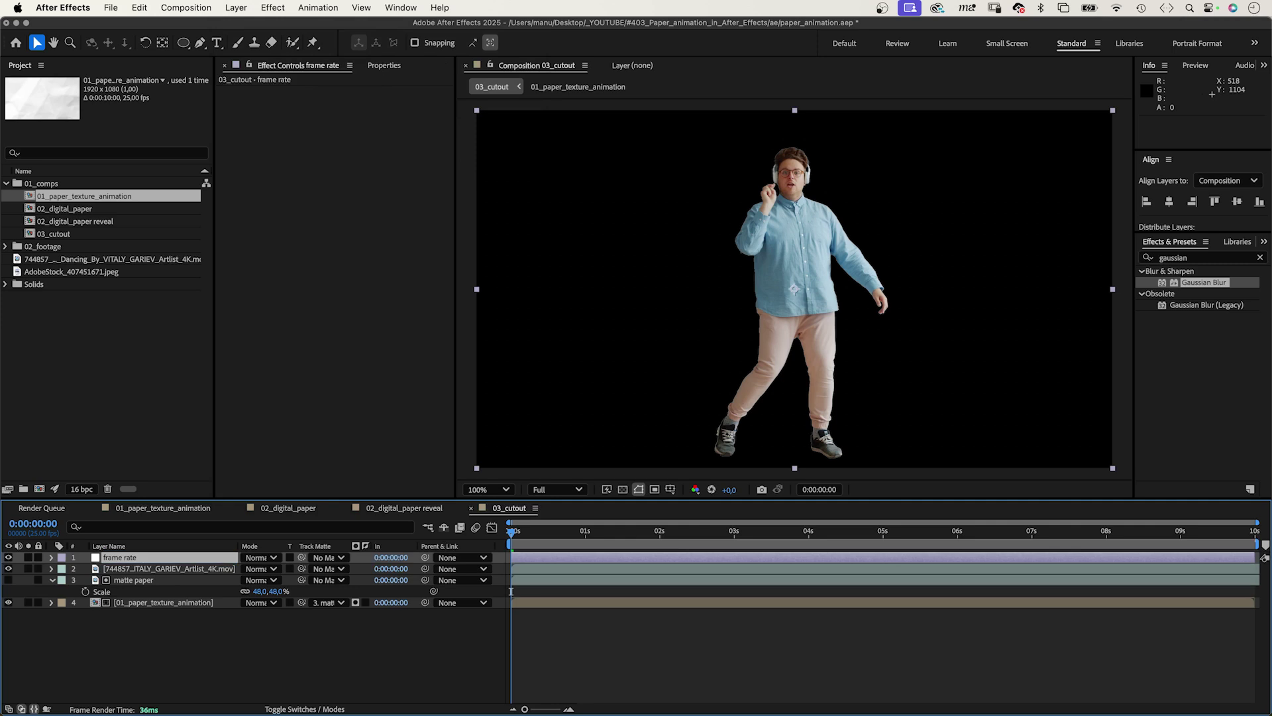
# - Apply Posterize Time to the frame rate layer and set its Frame Rate to 4
pyautogui.click(1217, 257)
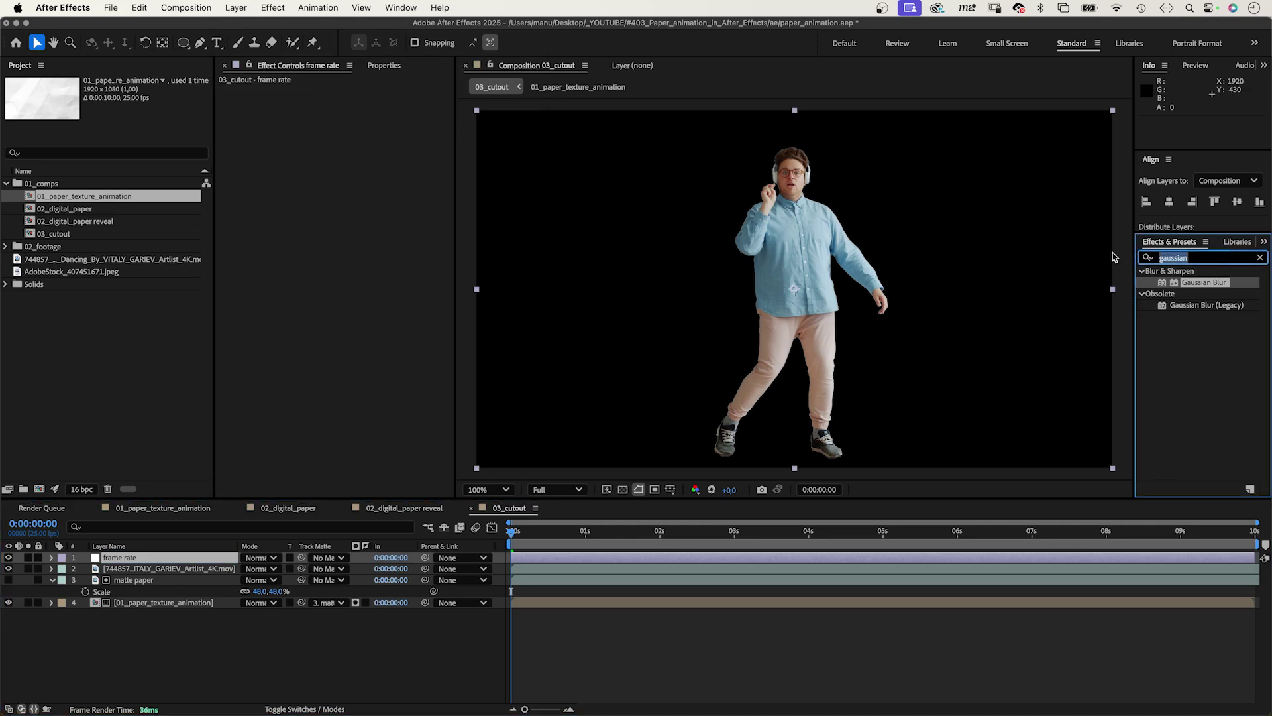
pyautogui.write('posterize')
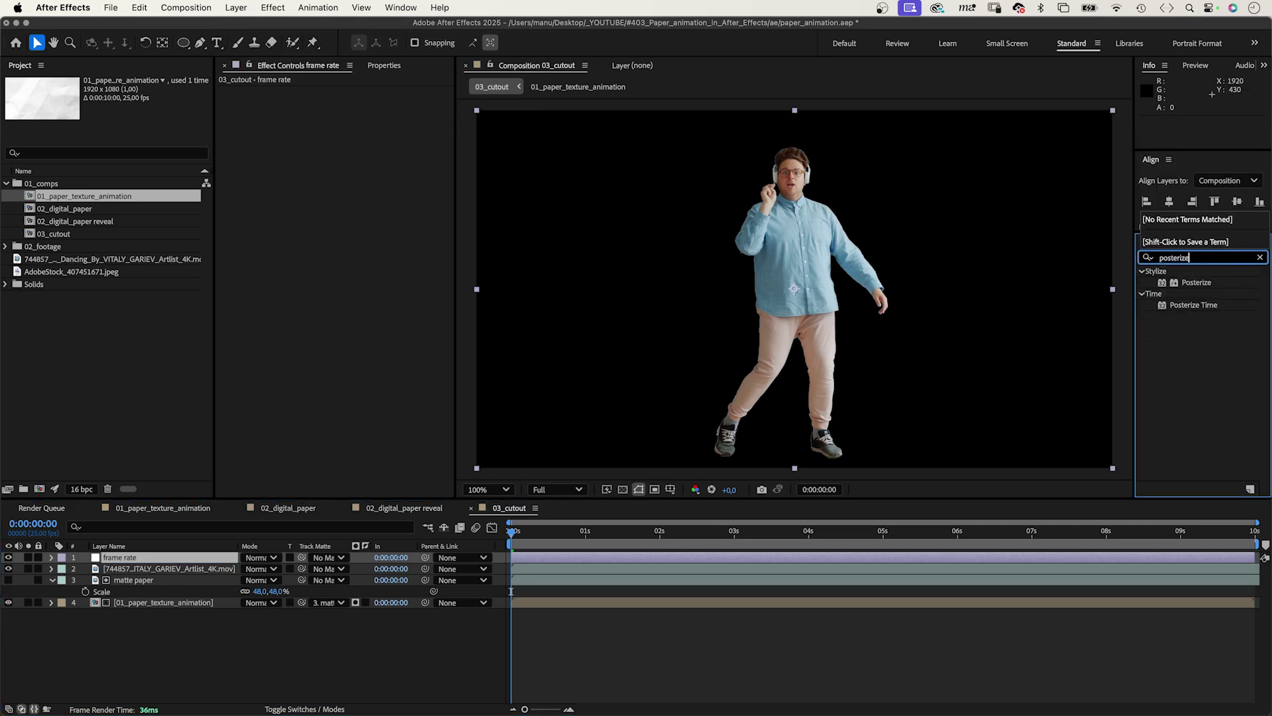
pyautogui.moveTo(1168, 307); pyautogui.dragTo(192, 560)
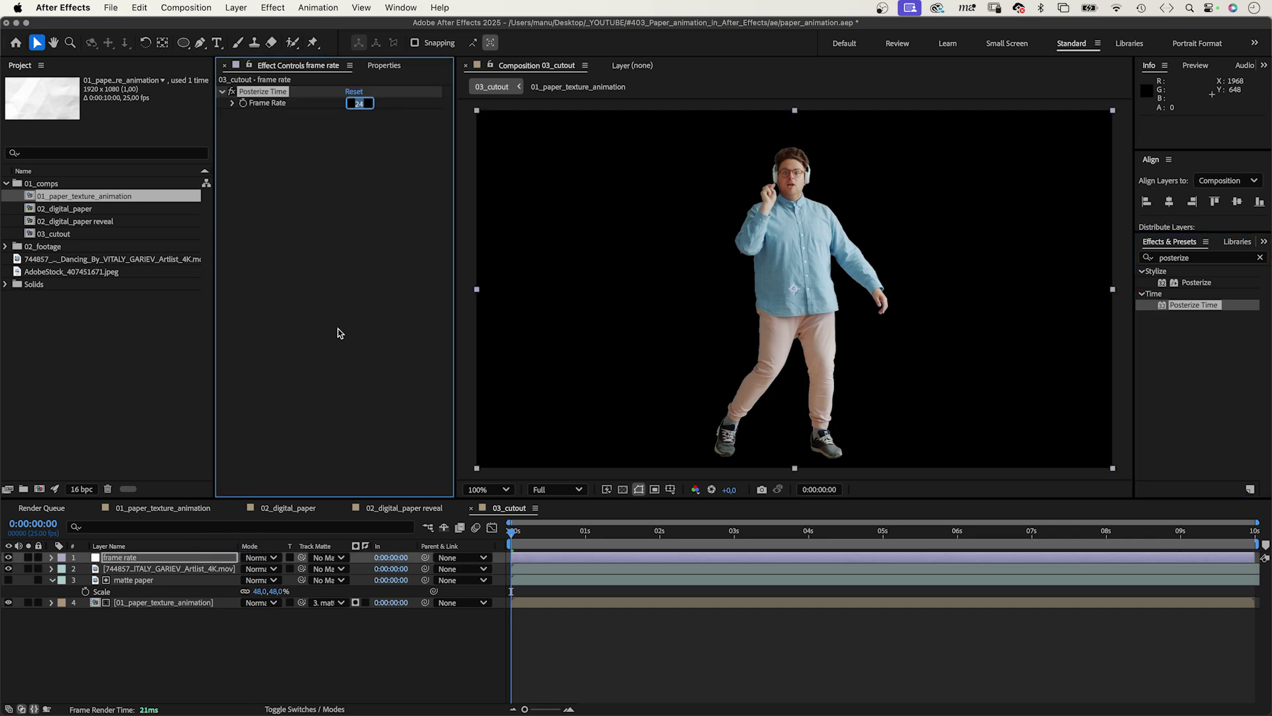
pyautogui.write('4')
pyautogui.press('Return')
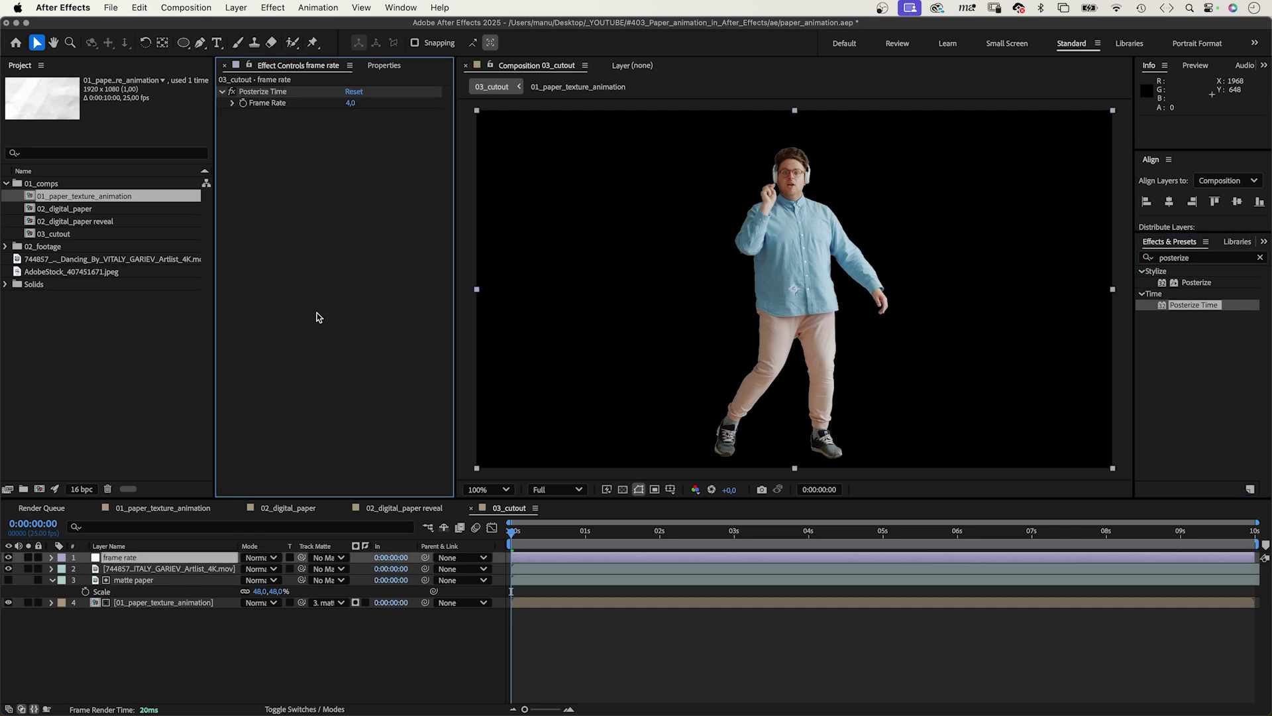
# - Apply Minimax to the matte paper layer with Radius 50 and Channel set to Alpha
pyautogui.click(133, 580)
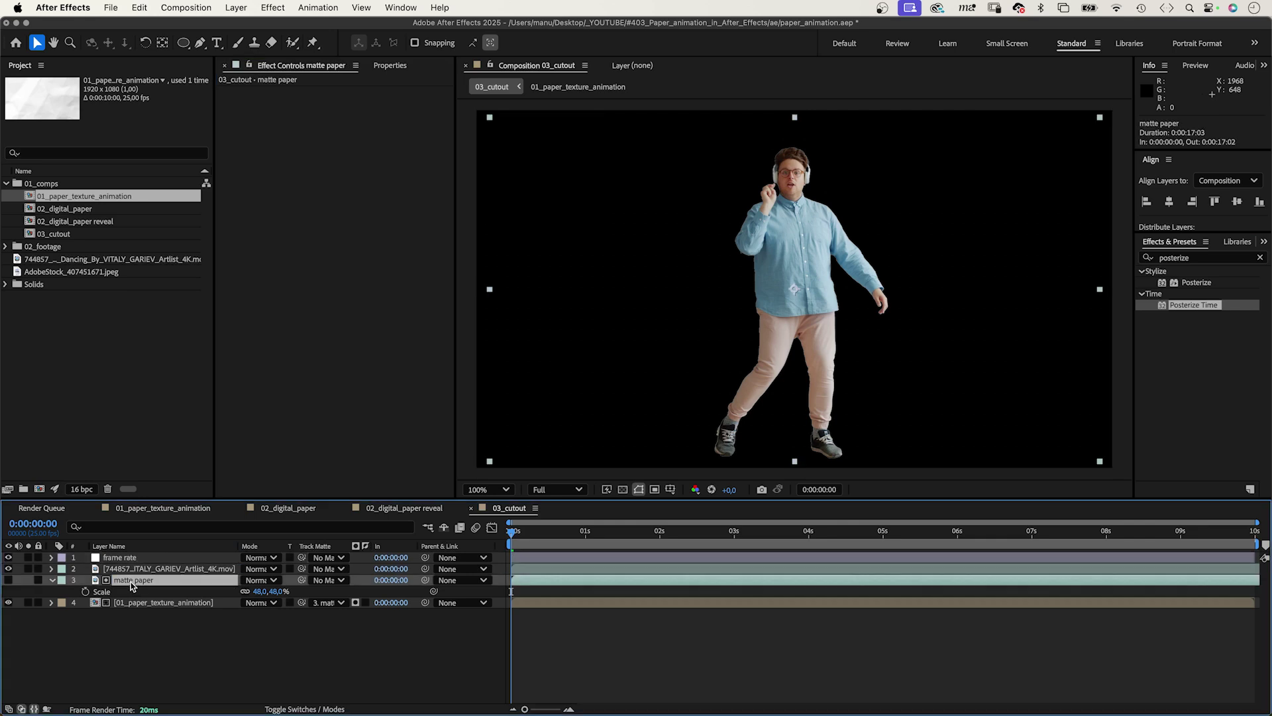
pyautogui.click(1205, 259)
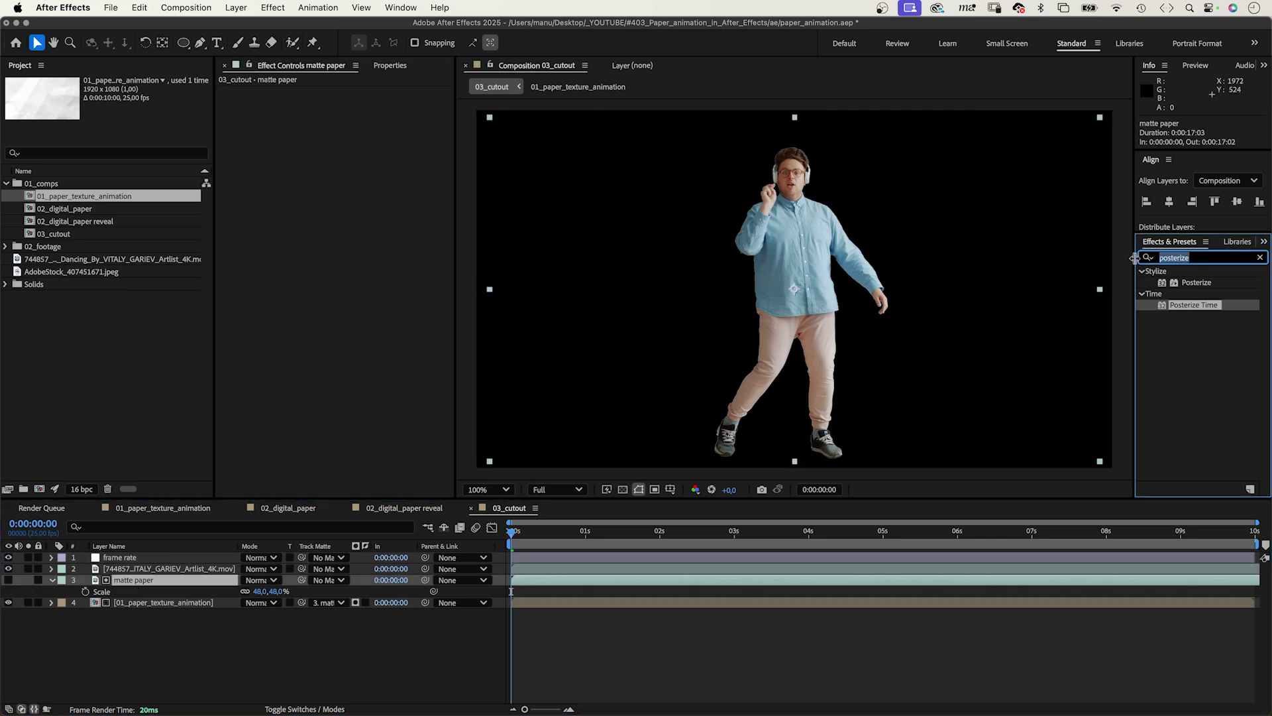
pyautogui.write('minimax')
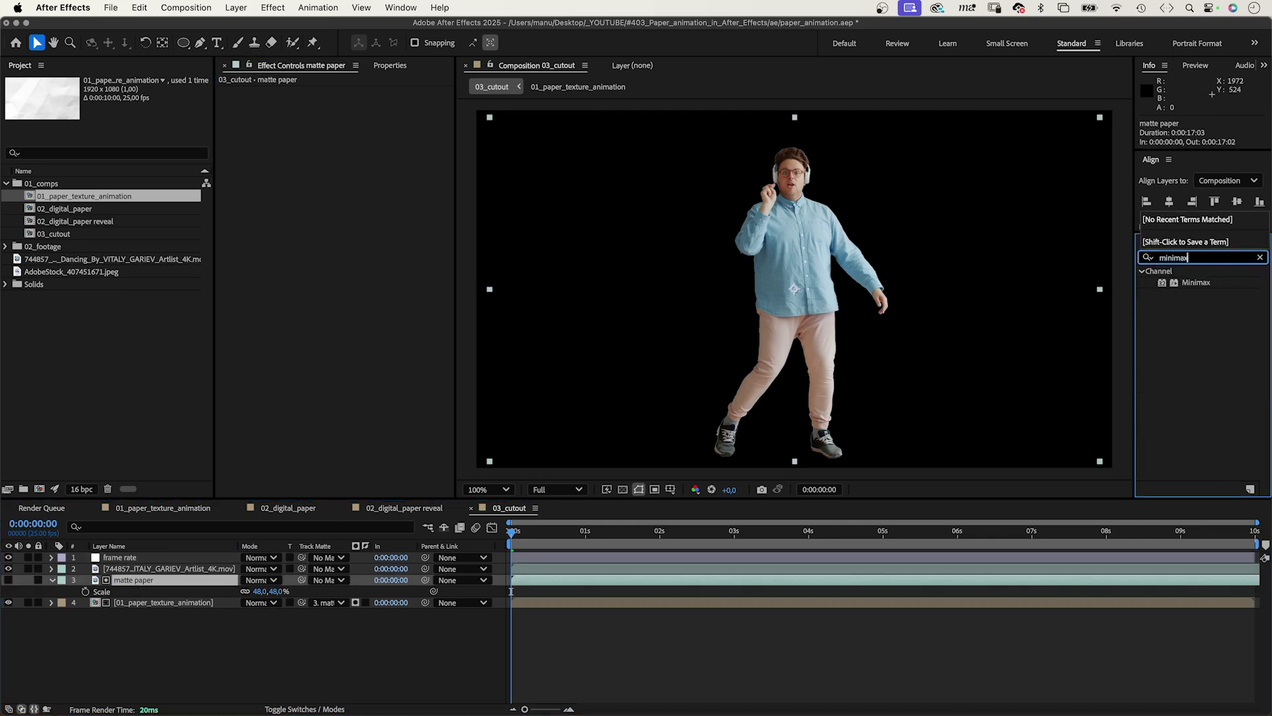
pyautogui.moveTo(1162, 282); pyautogui.dragTo(173, 588)
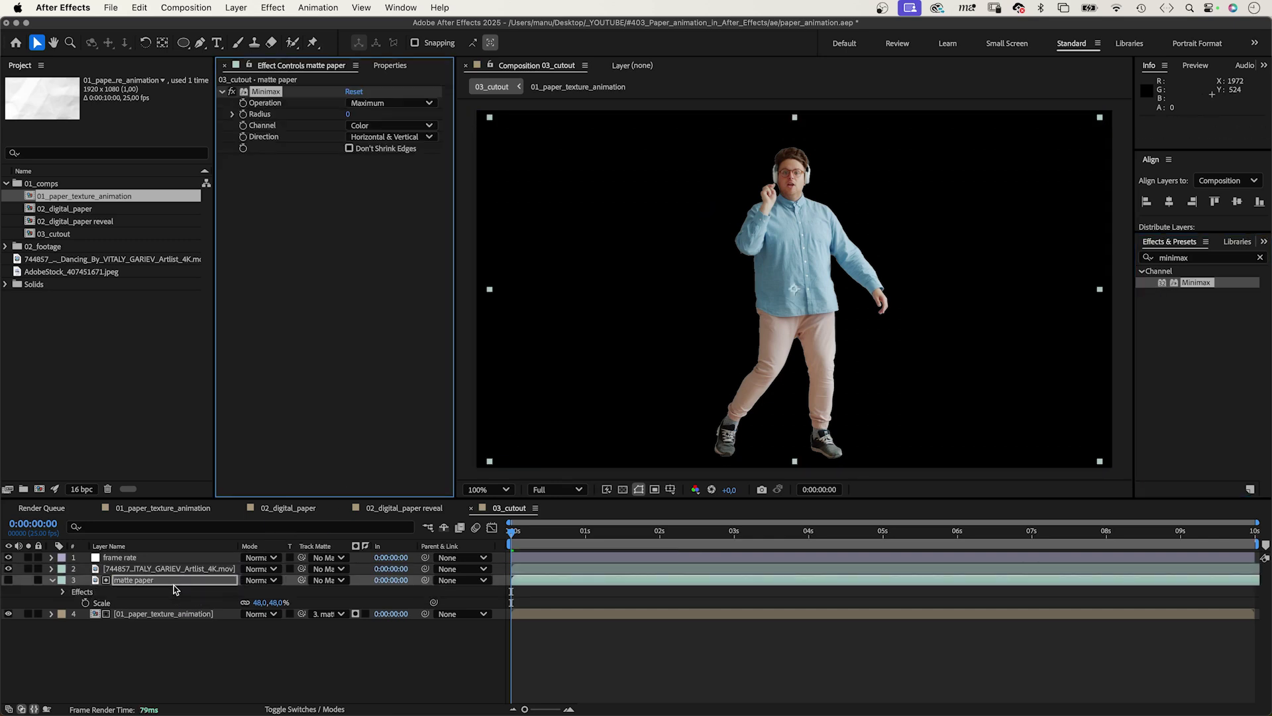
pyautogui.click(348, 114)
pyautogui.write('50')
pyautogui.press('Return')
pyautogui.click(392, 125)
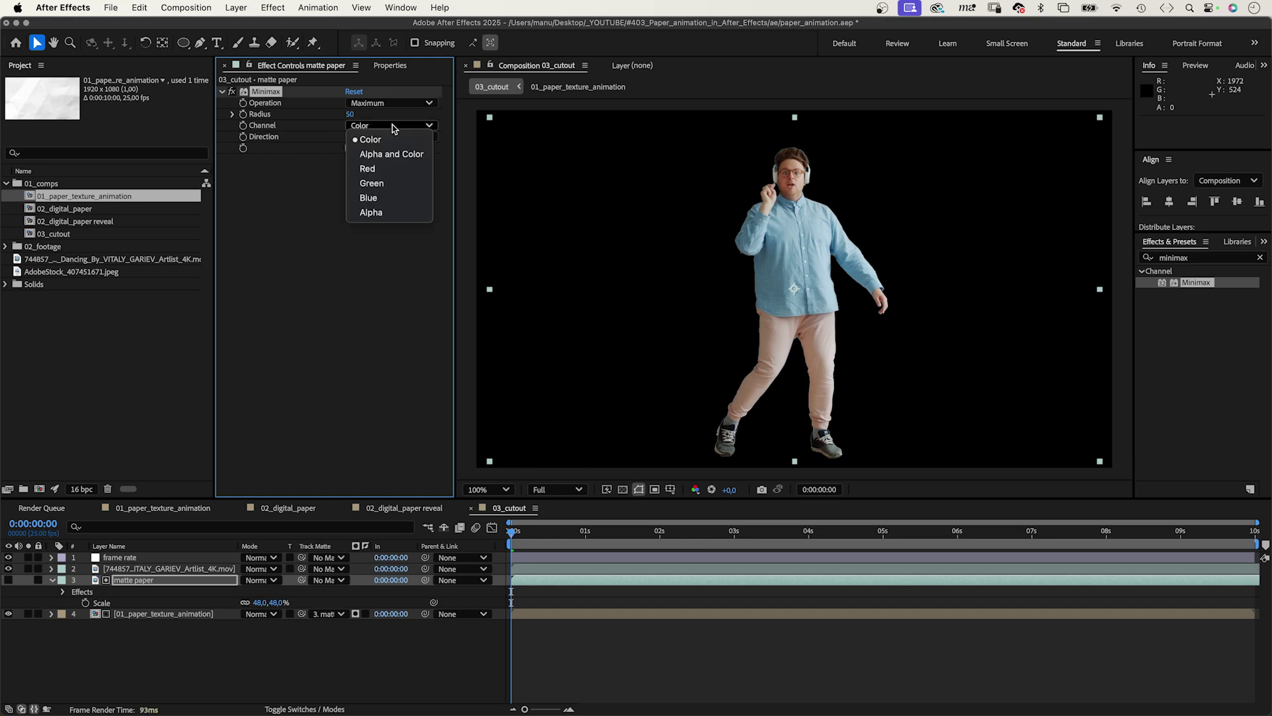
pyautogui.click(384, 212)
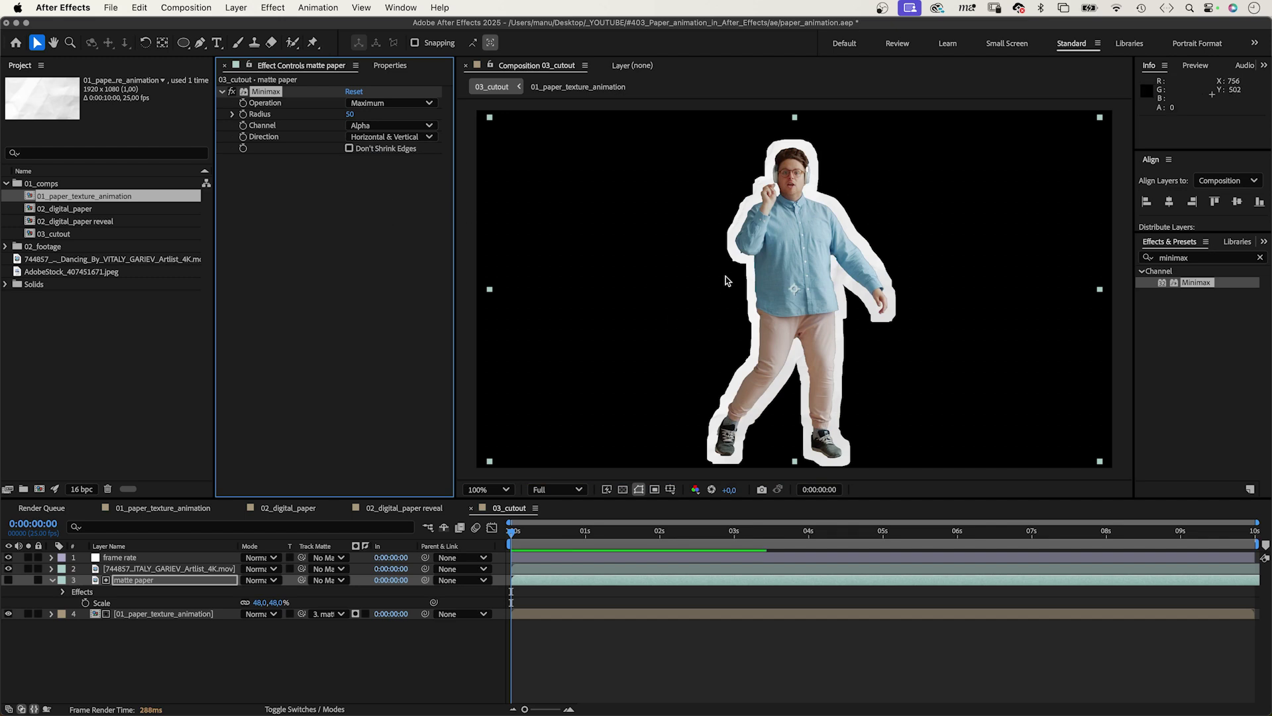
# - Apply Turbulent Displace to the matte paper layer with Amount 4 and Size 100
pyautogui.click(125, 586)
pyautogui.click(1206, 258)
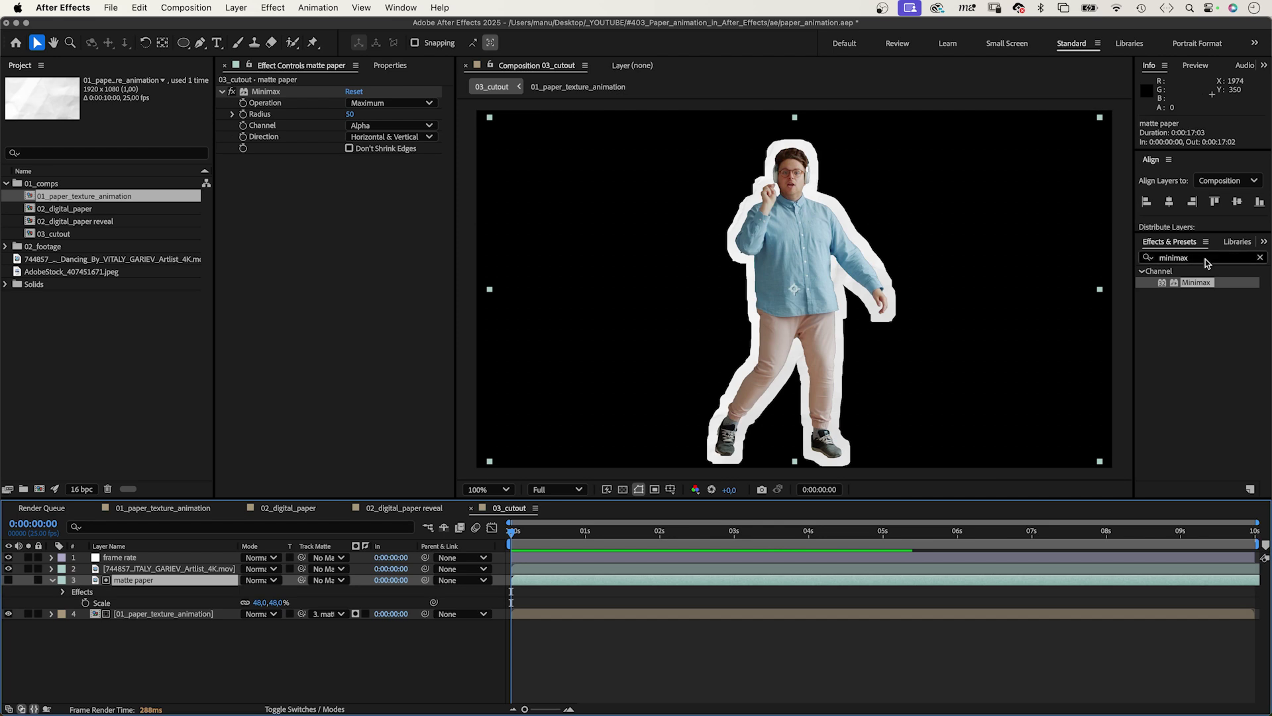
pyautogui.write('turbulent')
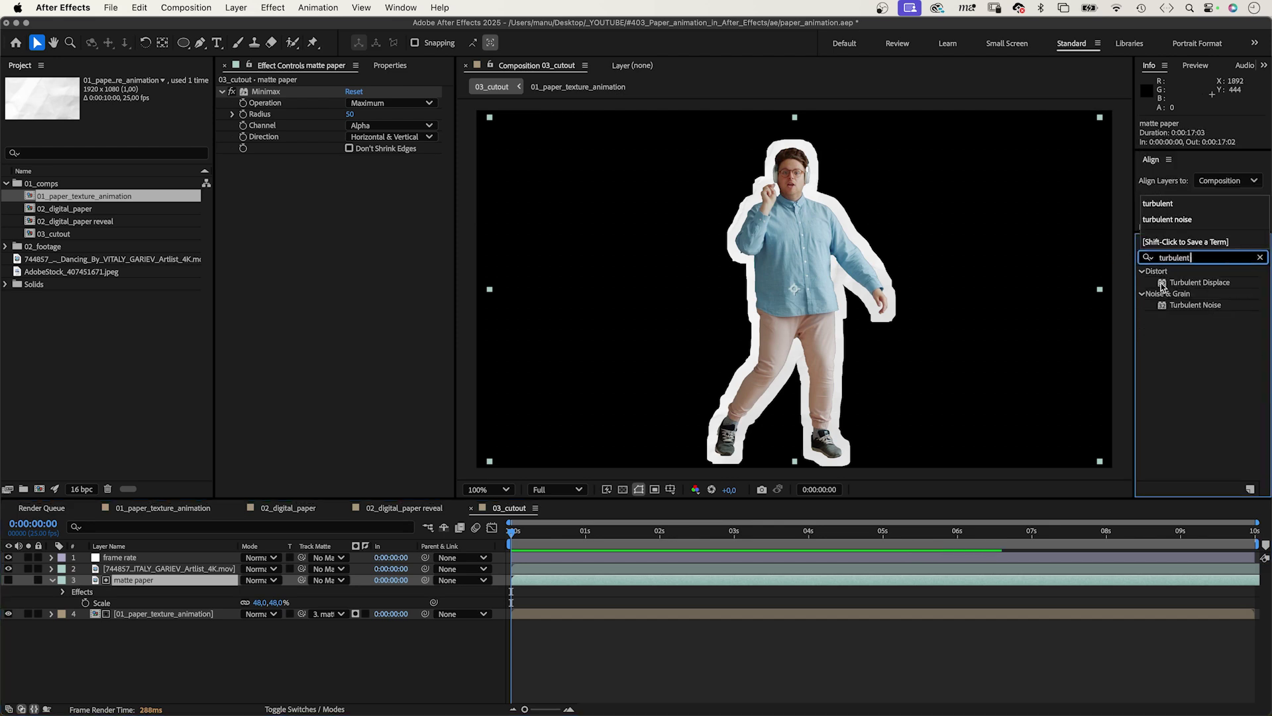
pyautogui.moveTo(1161, 286); pyautogui.dragTo(294, 327)
pyautogui.click(352, 183)
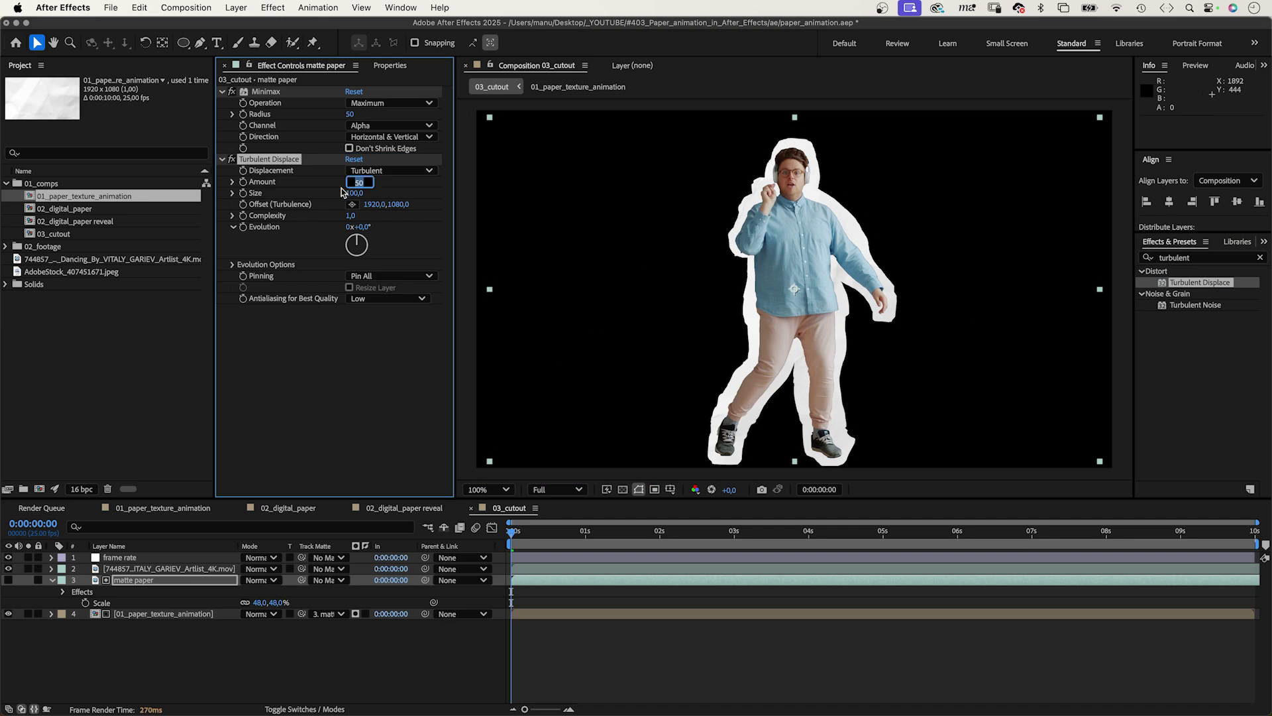
pyautogui.write('4')
pyautogui.press('Tab')
pyautogui.write('100')
pyautogui.press('Tab')
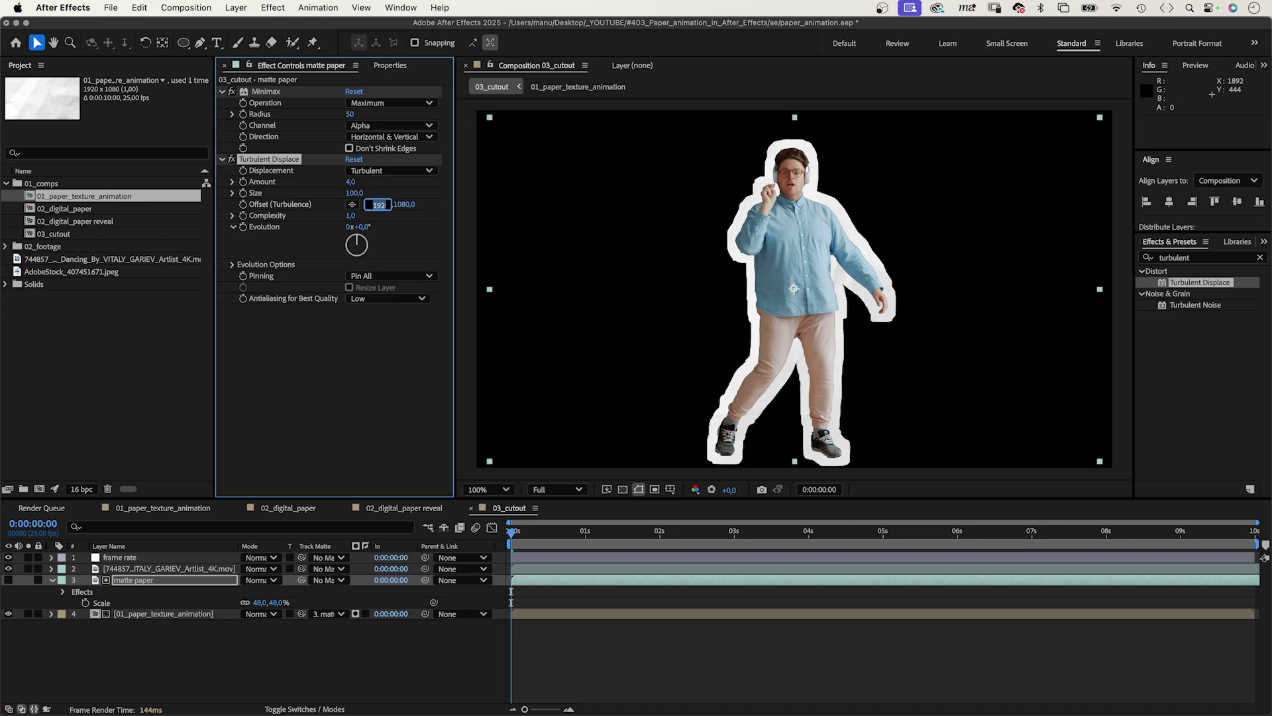
pyautogui.press('Tab')
pyautogui.press('Tab')
pyautogui.click(309, 392)
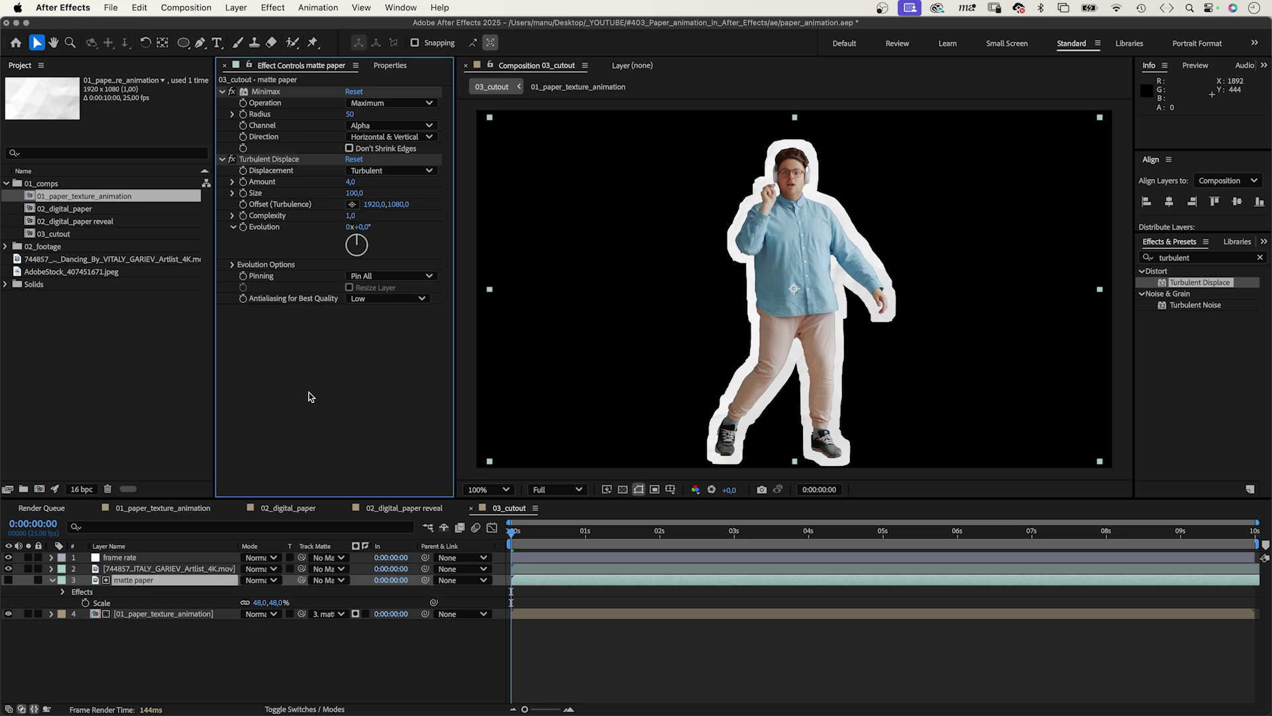
# - Apply Roughen Edges to the matte paper layer below Turbulent Displace and set its Border to 30
pyautogui.click(1141, 261)
pyautogui.write('roughen ed')
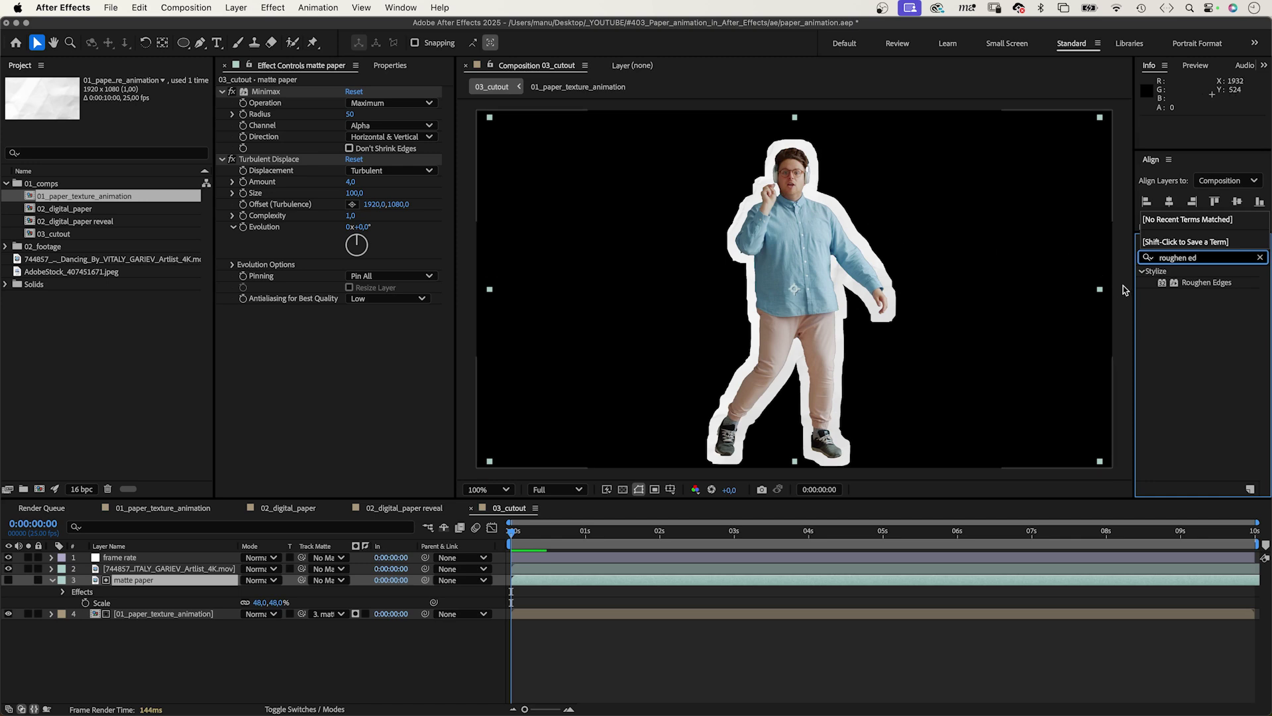
pyautogui.moveTo(1206, 282); pyautogui.dragTo(303, 401)
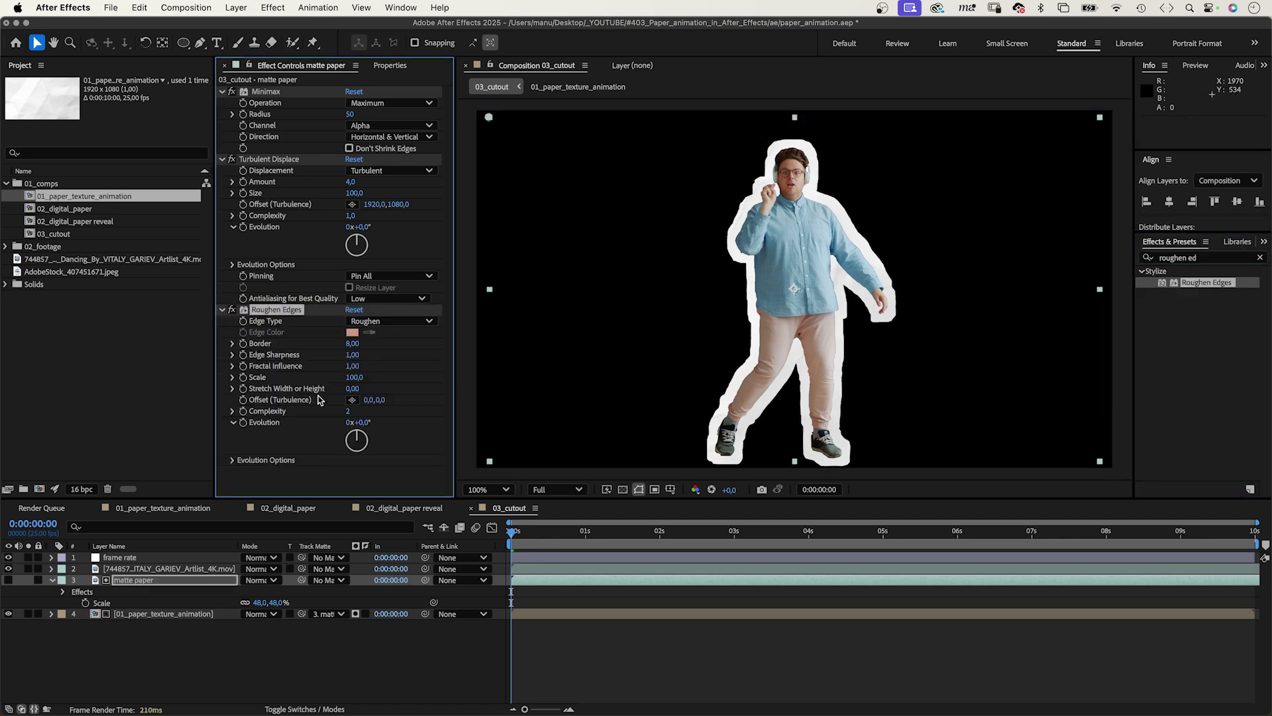
pyautogui.click(358, 343)
pyautogui.write('30')
pyautogui.press('Return')
# - Set the Roughen Edges Scale to 300 and Complexity to 10 on the matte paper layer
pyautogui.click(354, 377)
pyautogui.write('30')
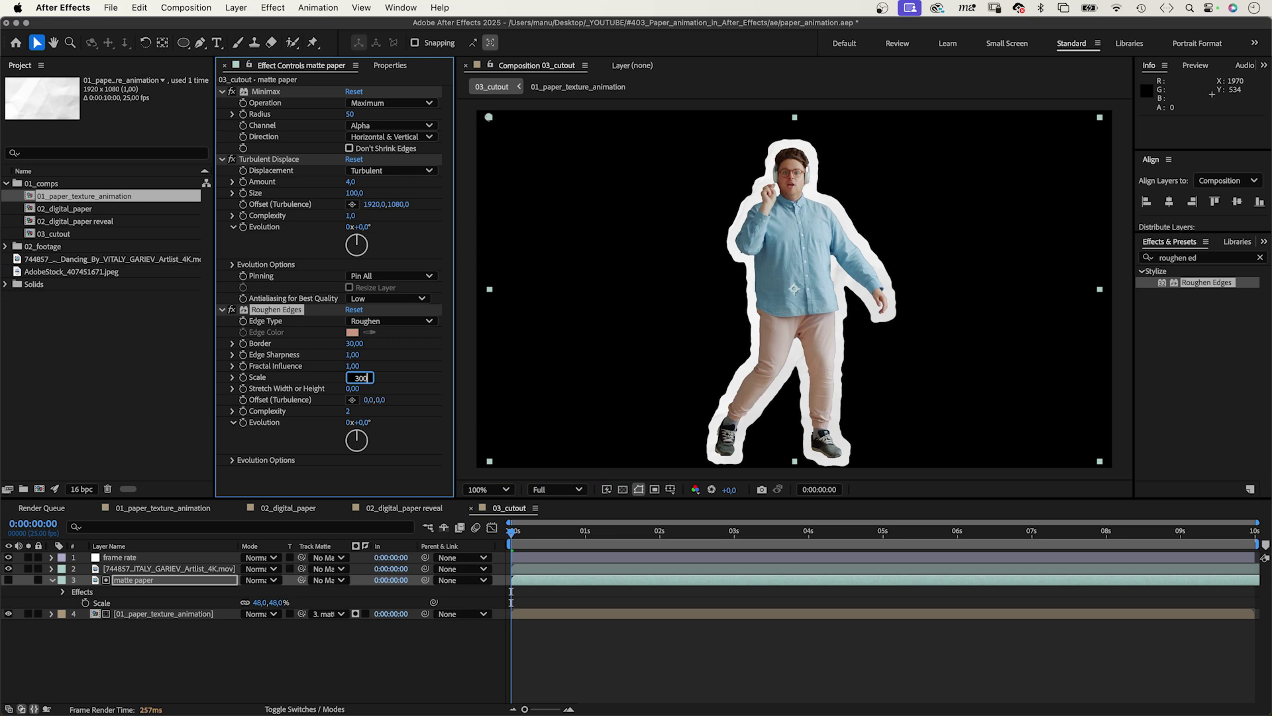
pyautogui.click(358, 411)
pyautogui.write('1')
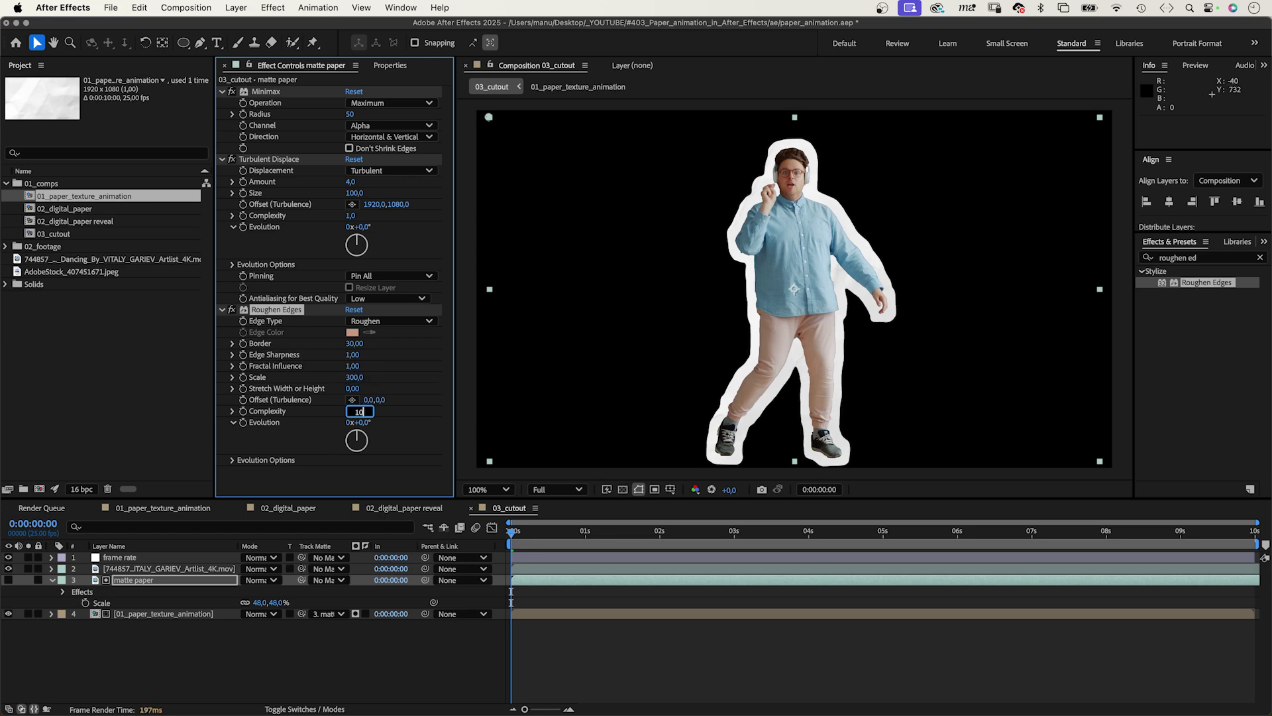
pyautogui.write('0')
pyautogui.press('Return')
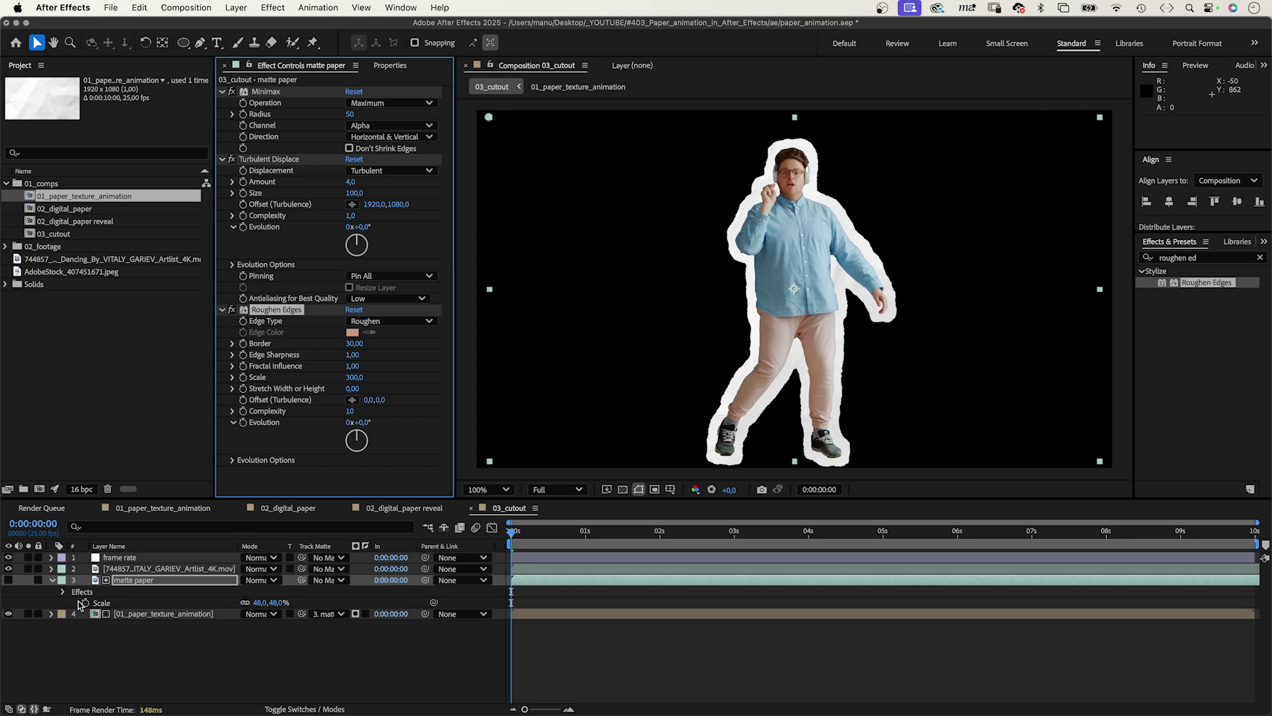
# - Add 02_digital_paper above matte paper, duplicate the matte paper layer, and use the duplicate as the grid paper's track matte
pyautogui.click(125, 582)
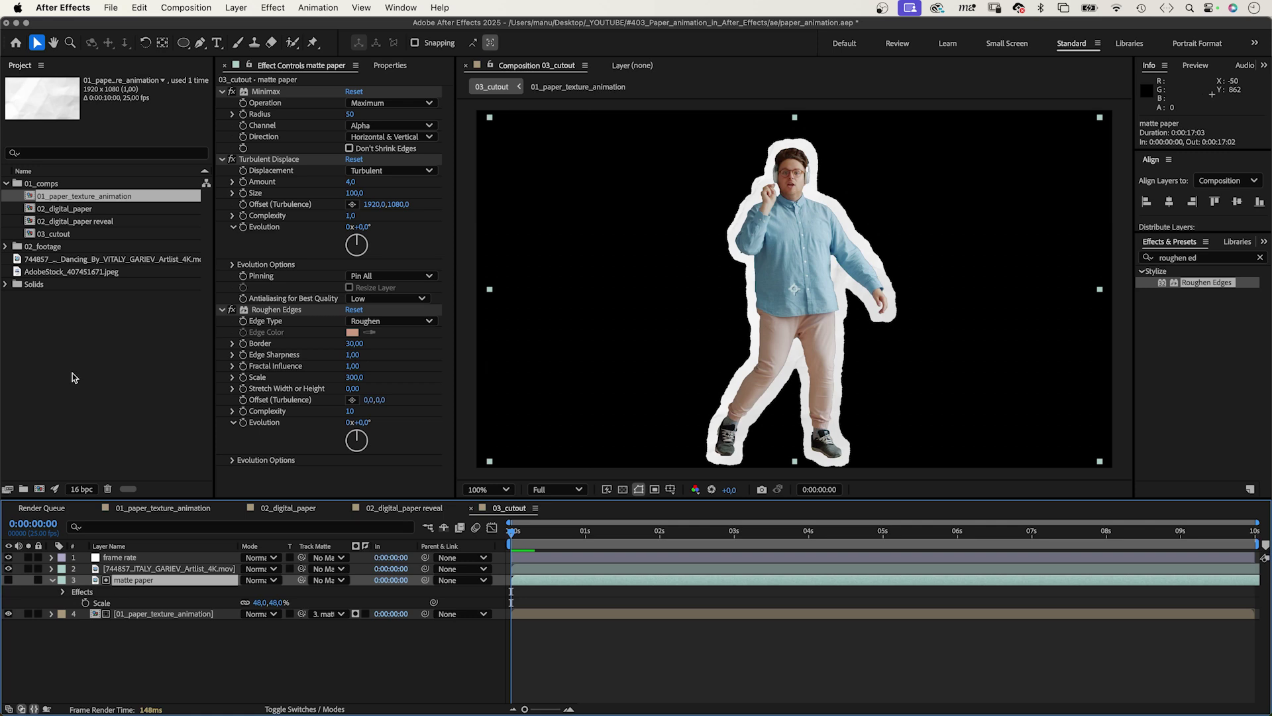
pyautogui.moveTo(73, 209); pyautogui.dragTo(126, 578)
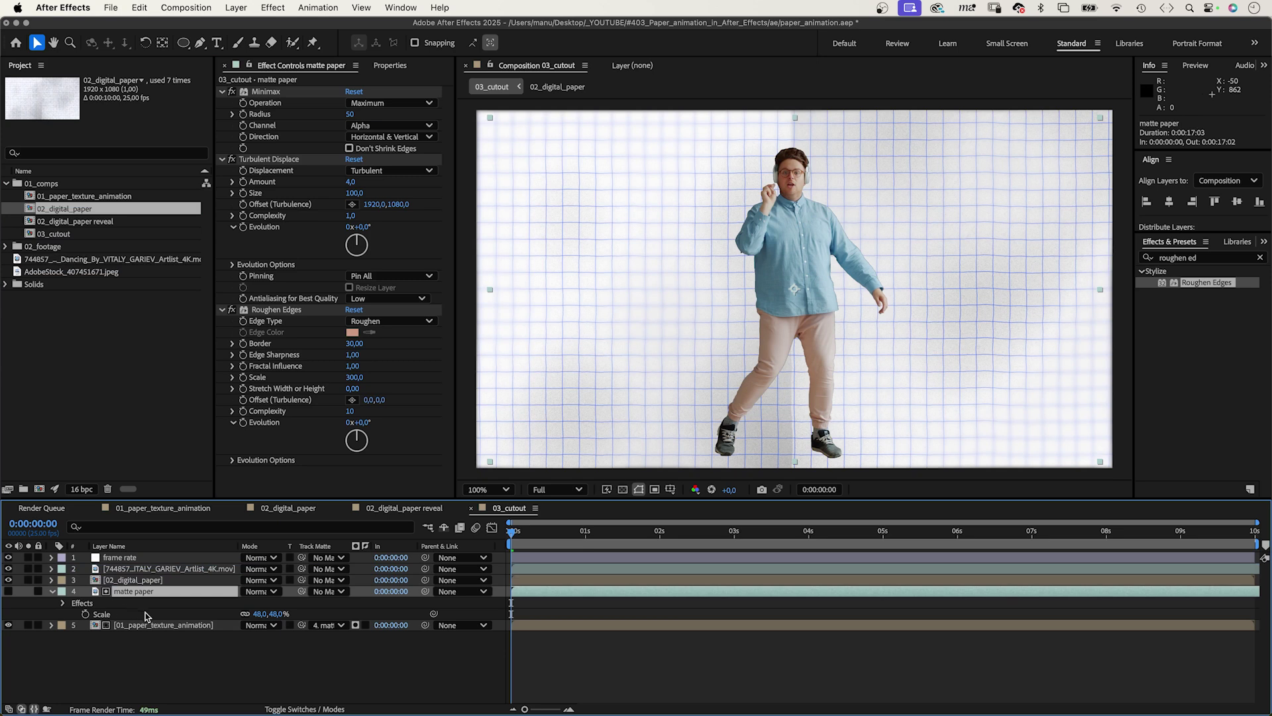
pyautogui.press('super+d')
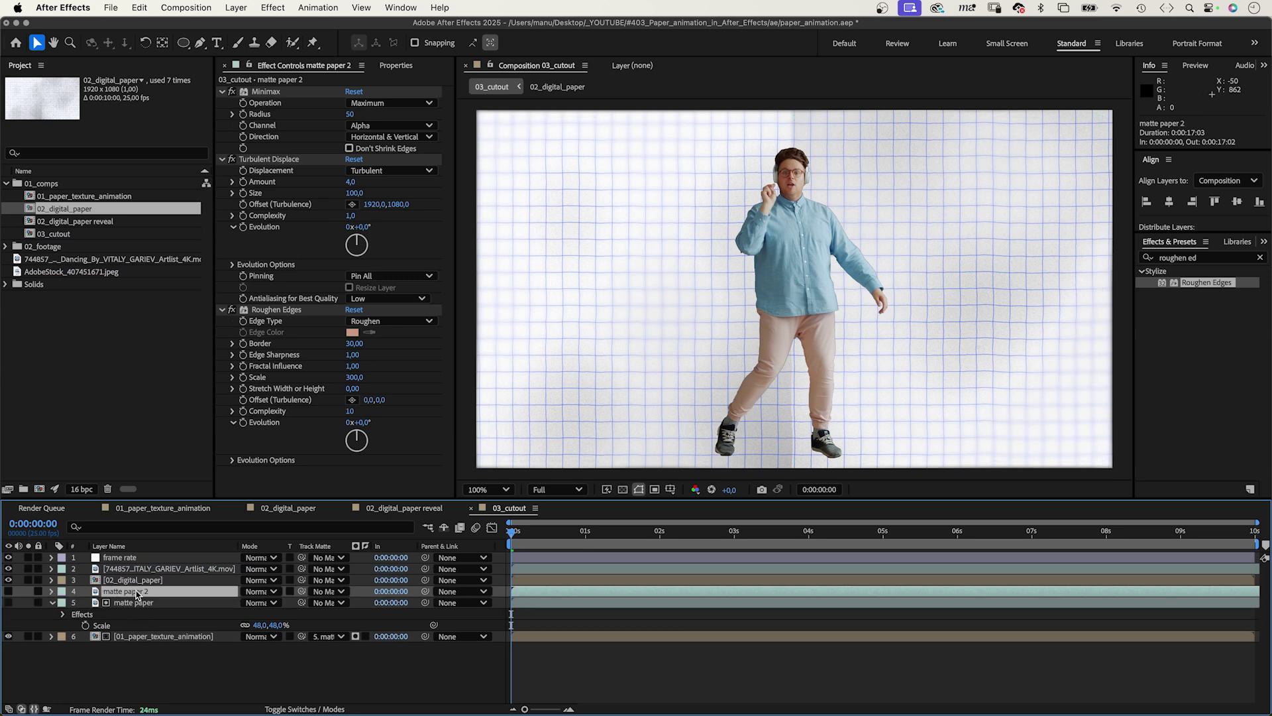
pyautogui.moveTo(302, 580); pyautogui.dragTo(153, 592)
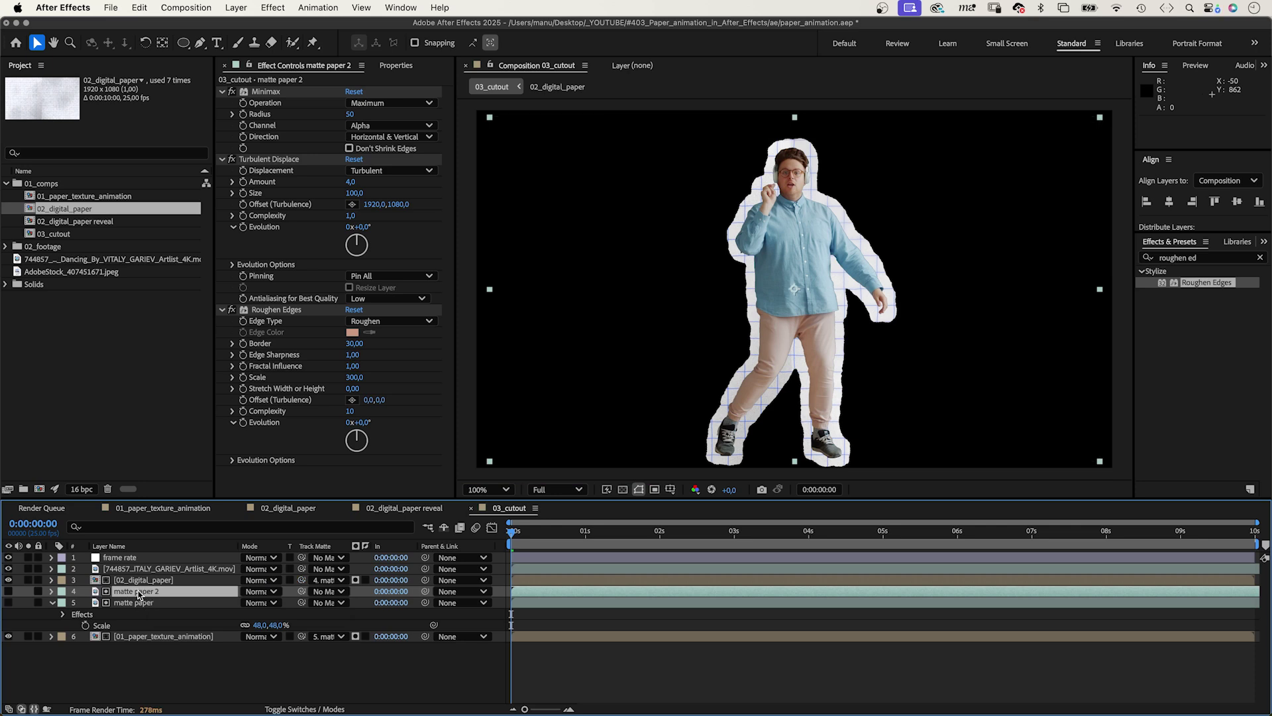
# - Reduce the Minimax Radius on matte paper 2 to narrow the grid paper inside the white border, and preview the animation
pyautogui.click(349, 114)
pyautogui.click(348, 114)
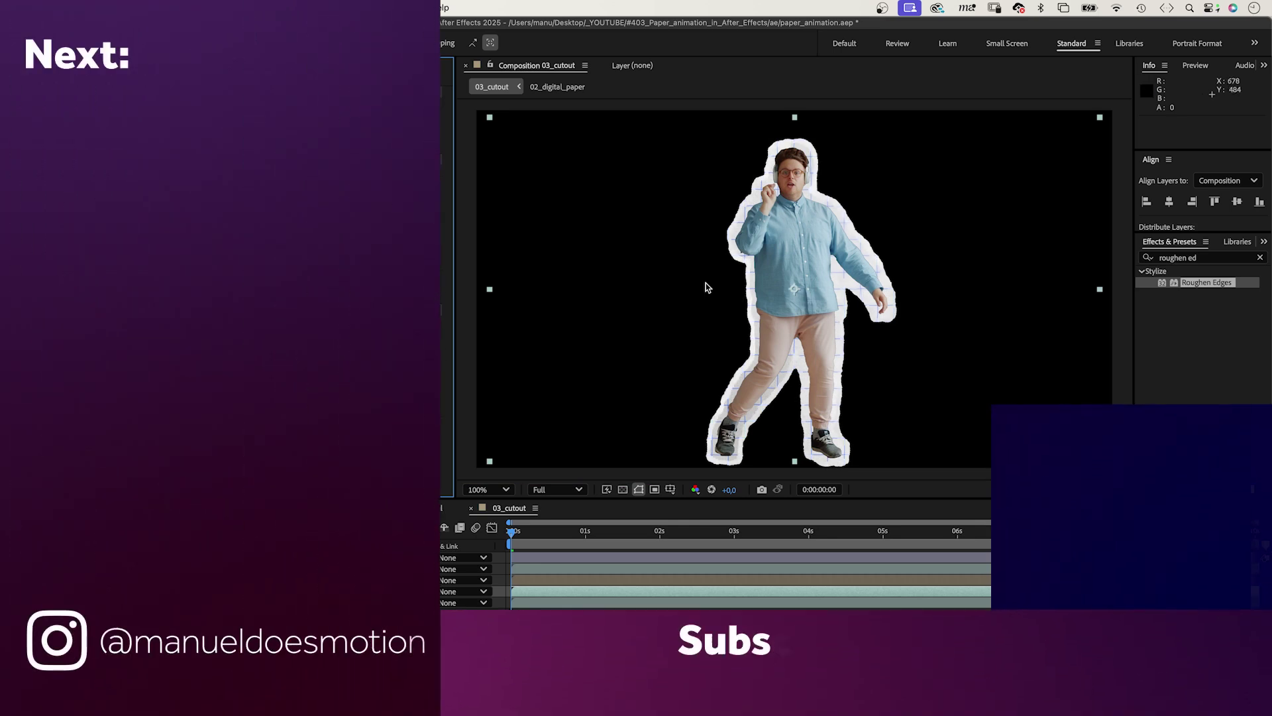
pyautogui.press('space')
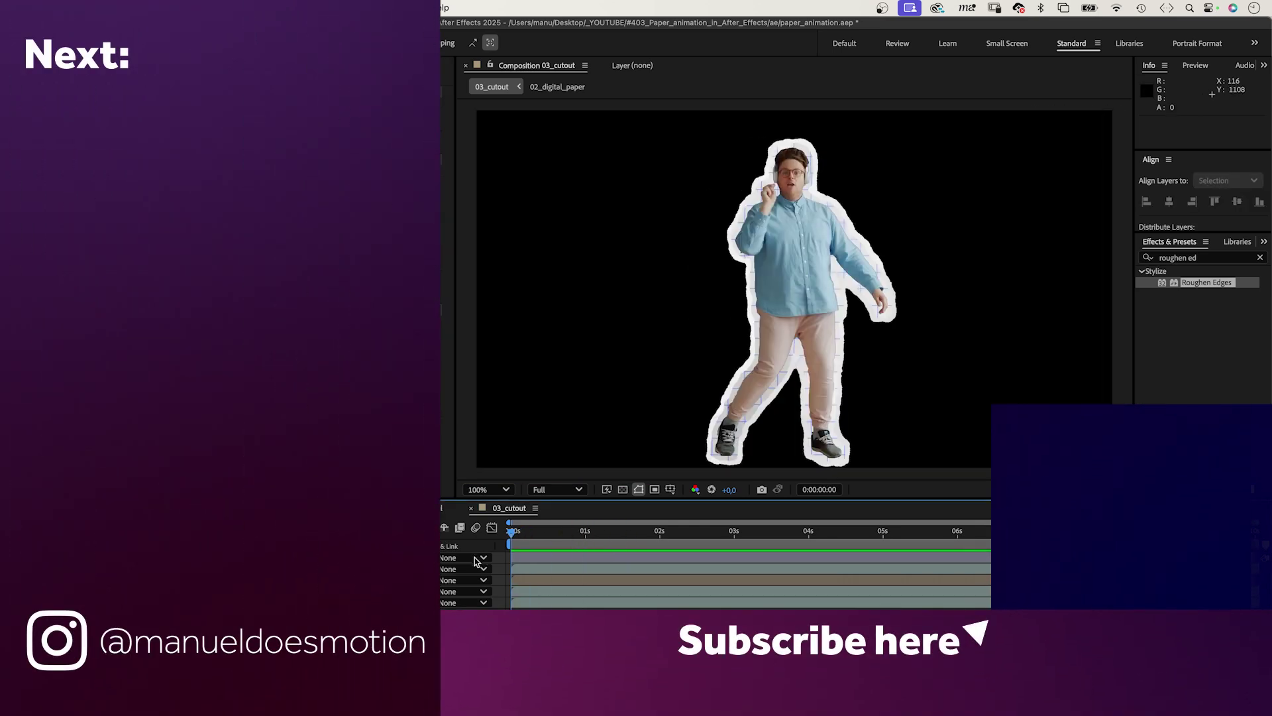